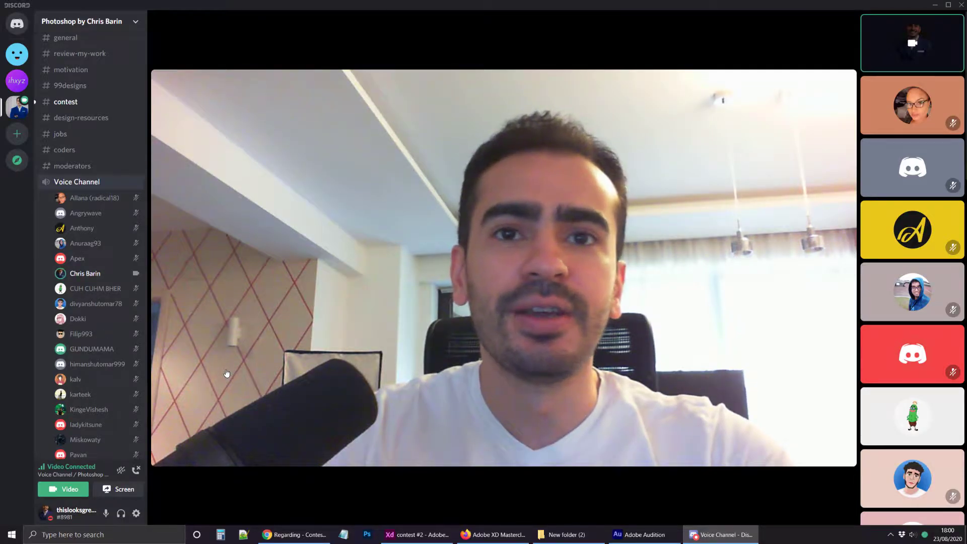
Start a live screen share of Screen 1 in the voice channel at 720 resolution and 30 frames per second
left_click(120, 489)
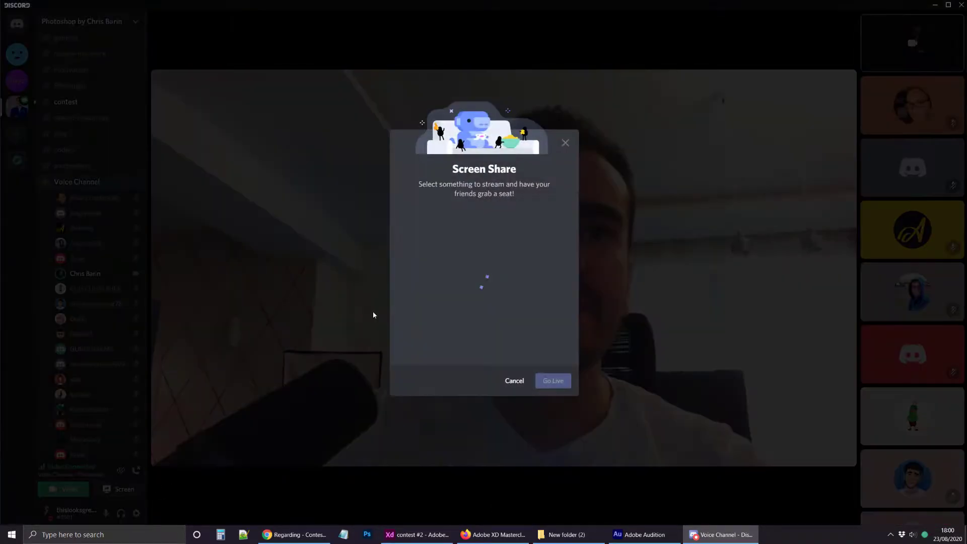
left_click(452, 214)
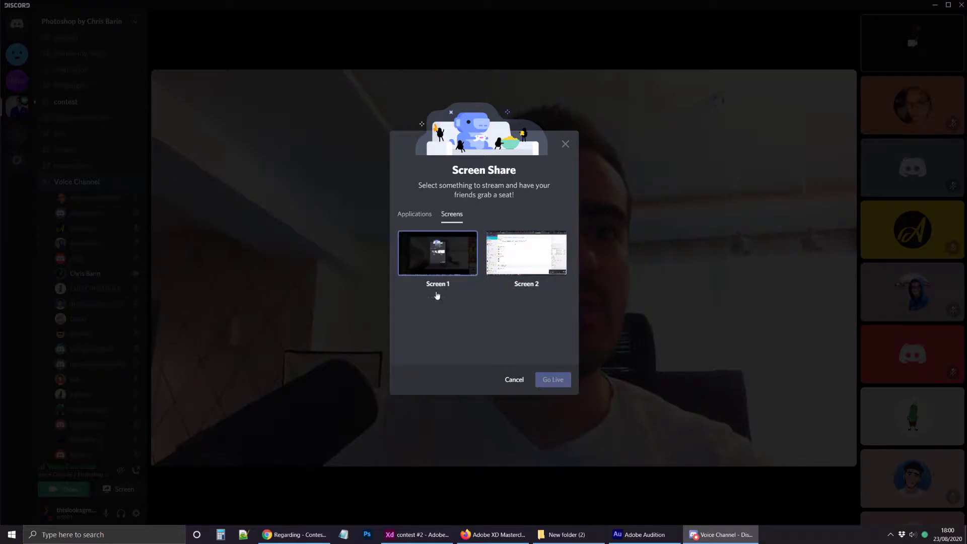
left_click(437, 254)
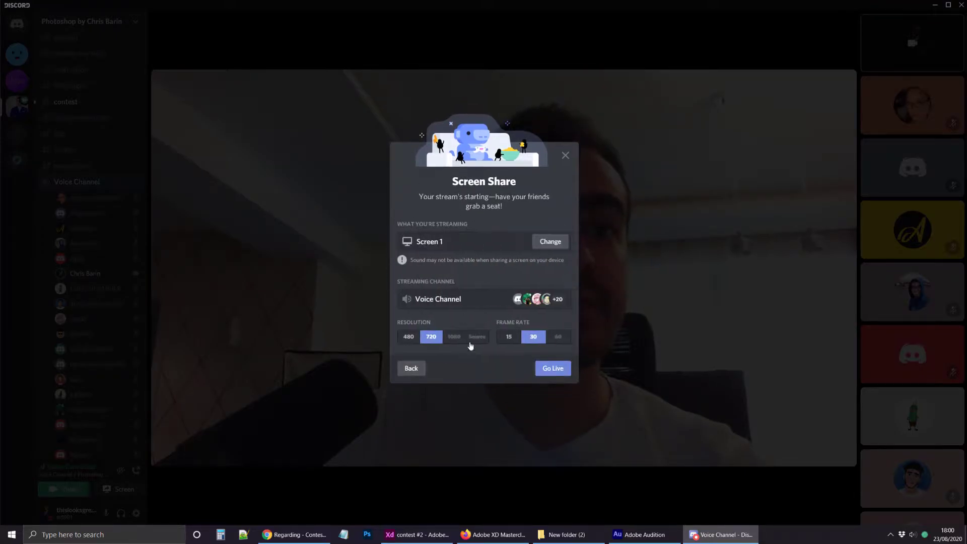
left_click(554, 370)
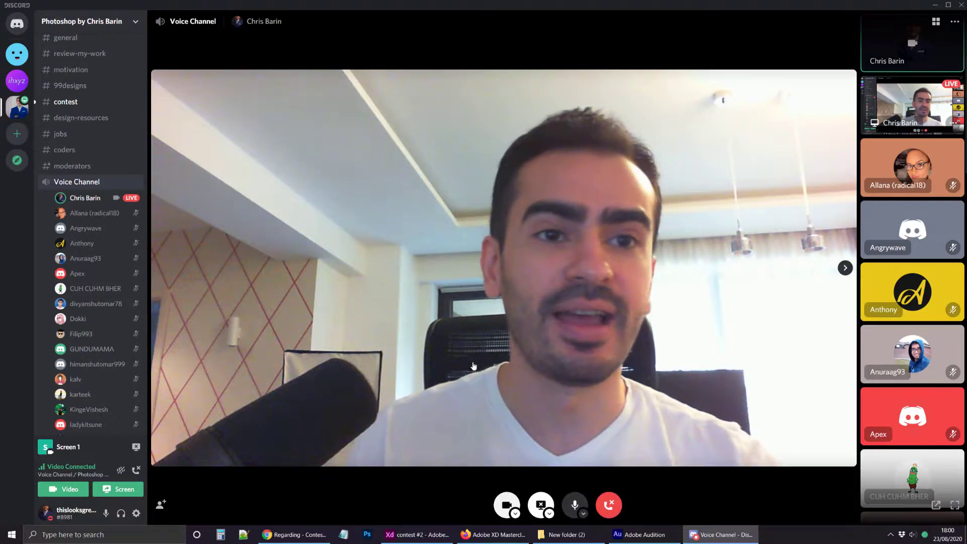
Switch to Adobe XD and bring the first rows of contest entries into view, with nothing selected
key("alt+Tab")
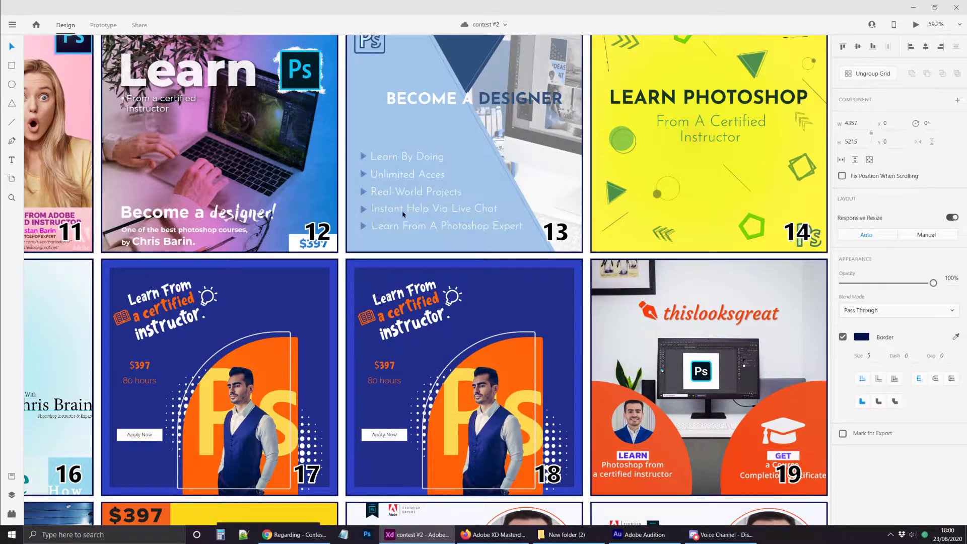
scroll(373, 201, "down", 5)
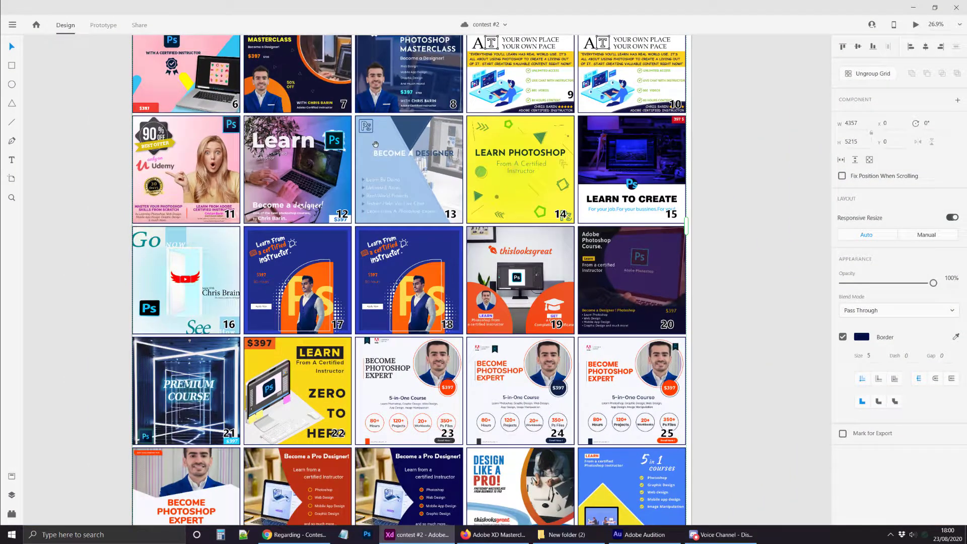
left_click_drag(375, 145, 396, 305)
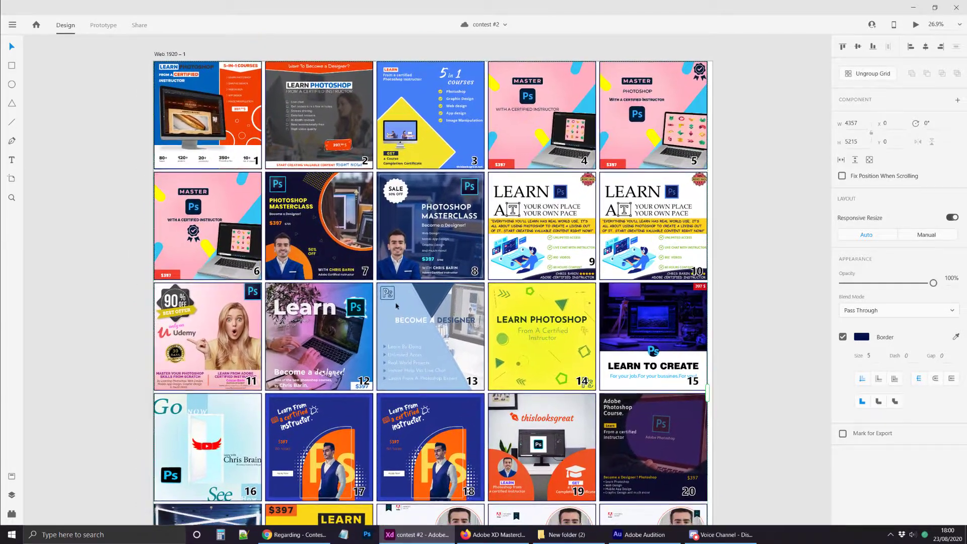
scroll(397, 305, "up", 2)
scroll(316, 39, "up", 1)
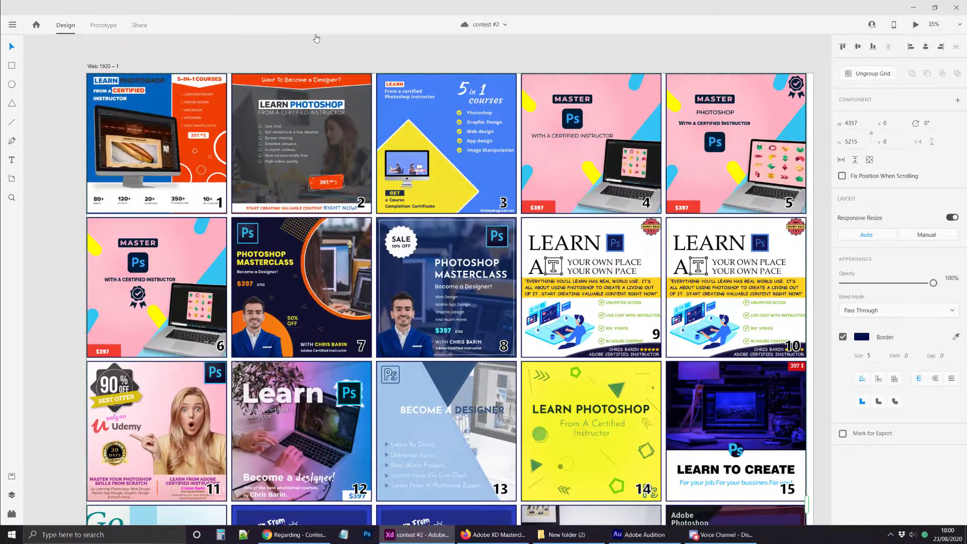
left_click(312, 48)
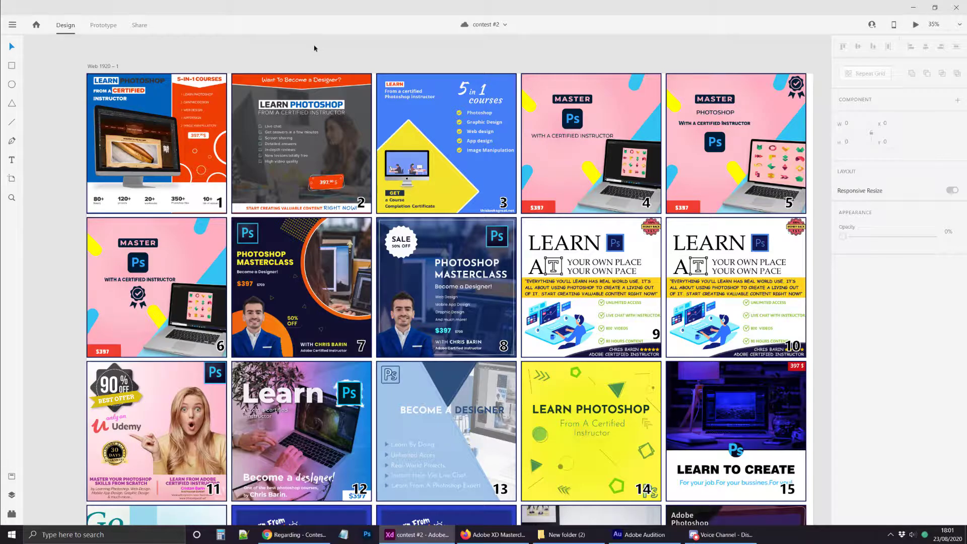
Switch to Discord and read the latest messages in the contest channel
key("alt+Tab")
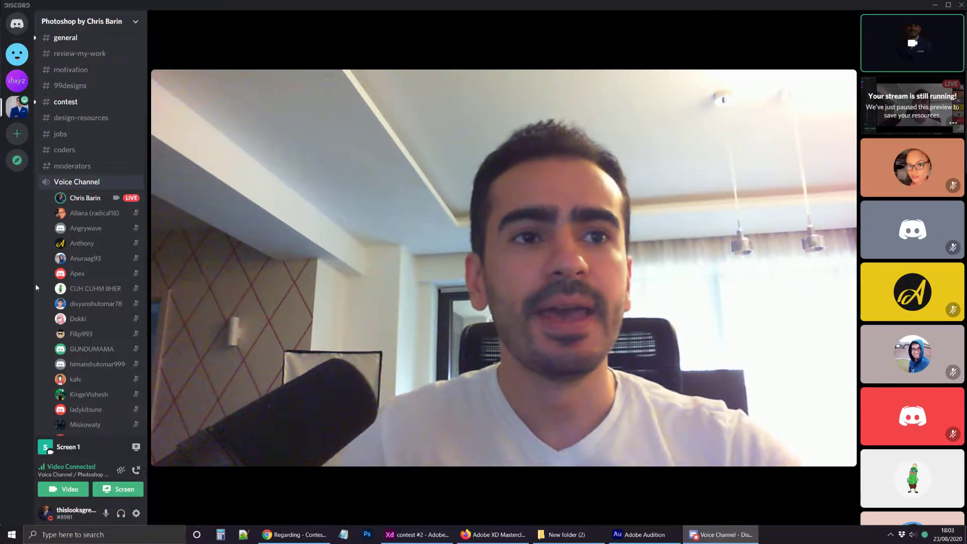
mouse_move(412, 257)
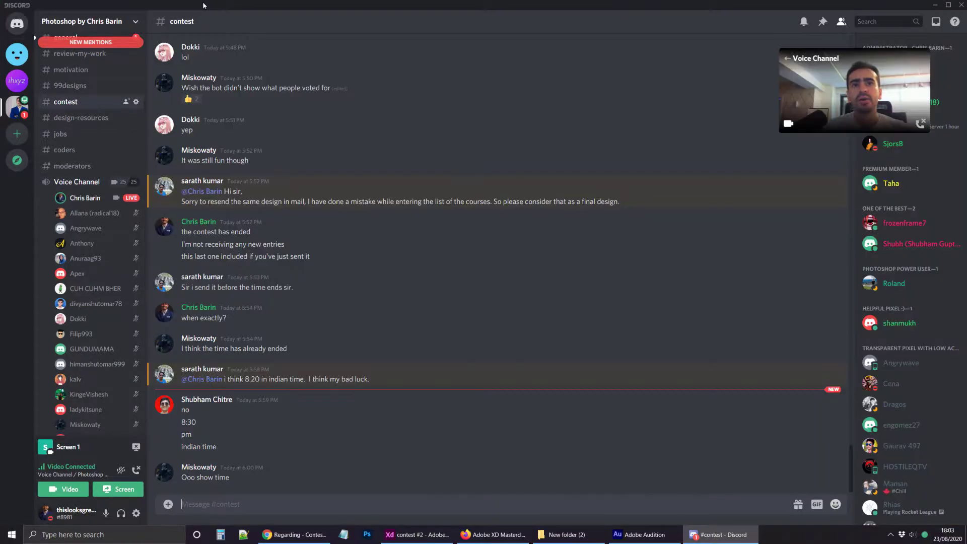
left_click_drag(202, 3, 0, 141)
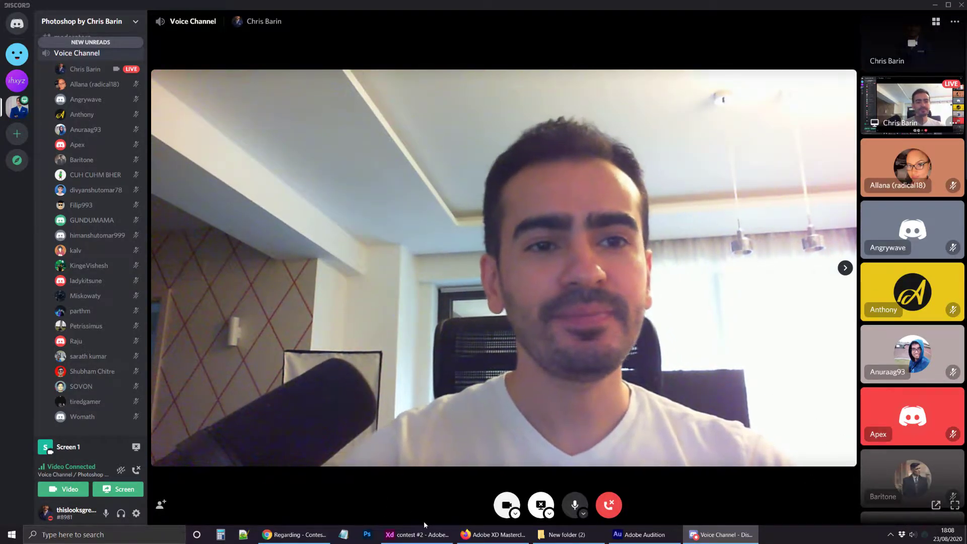
Return to the contest #2 document in Adobe XD and look over all the numbered entries from 1 to 30
left_click(420, 534)
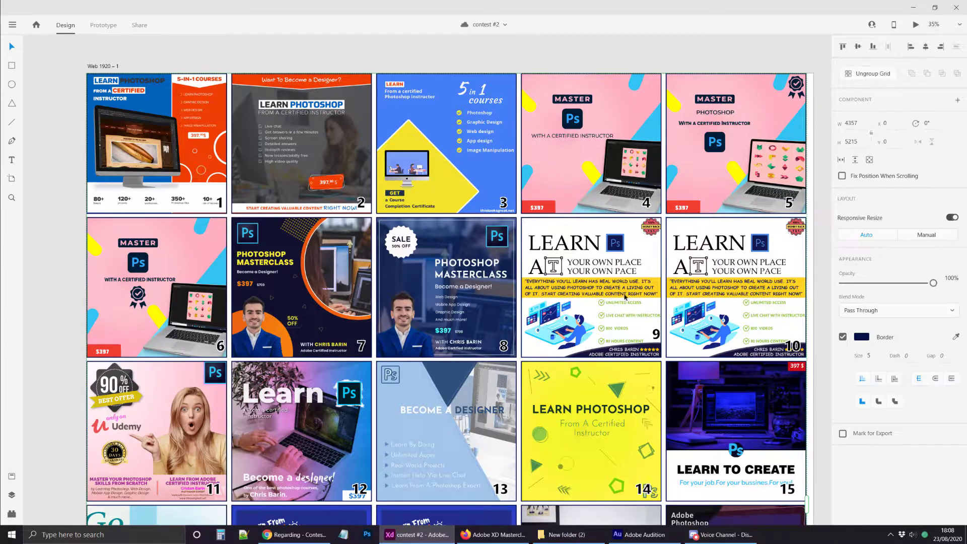
scroll(624, 297, "down", 1)
scroll(505, 202, "down", 2)
left_click(781, 382)
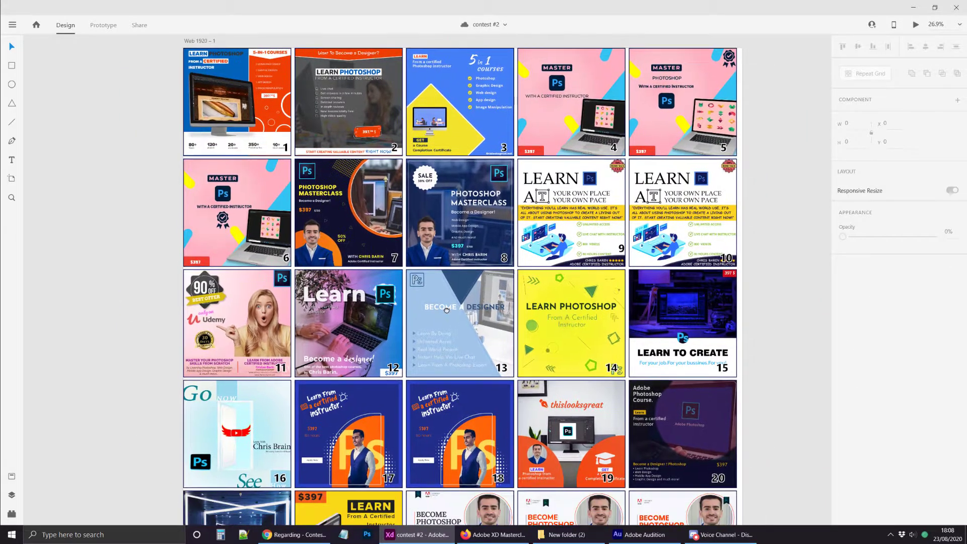
scroll(446, 309, "down", 5)
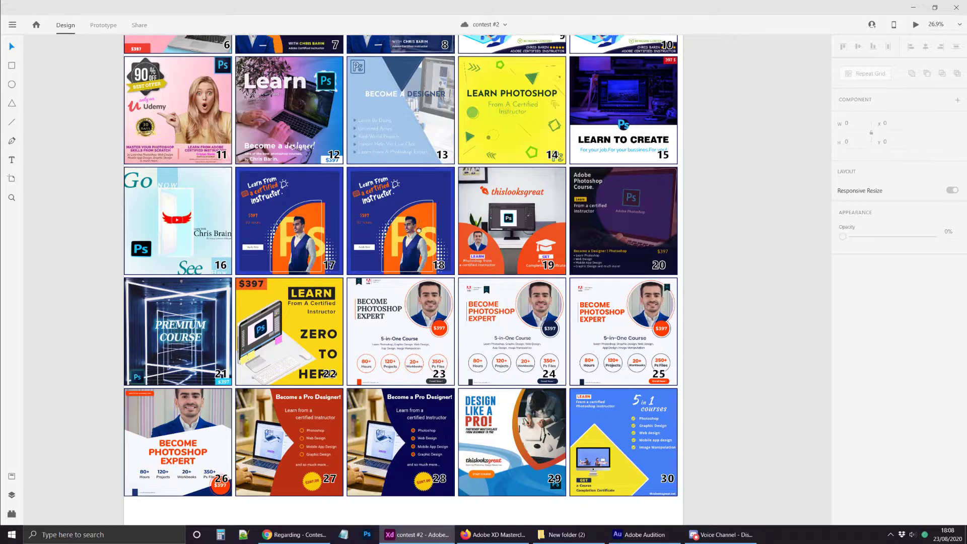
scroll(418, 230, "up", 5)
scroll(381, 209, "up", 1)
scroll(382, 210, "up", 1)
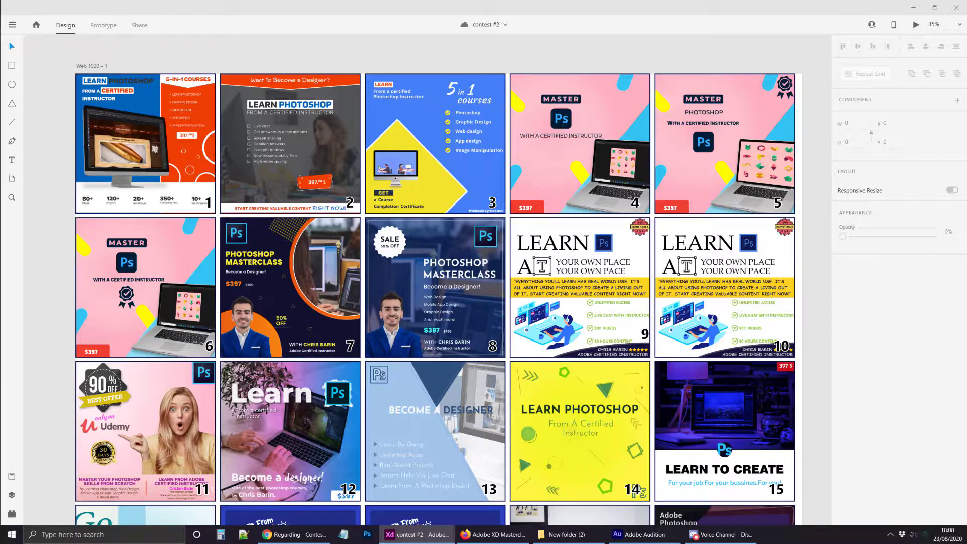
scroll(437, 395, "down", 8)
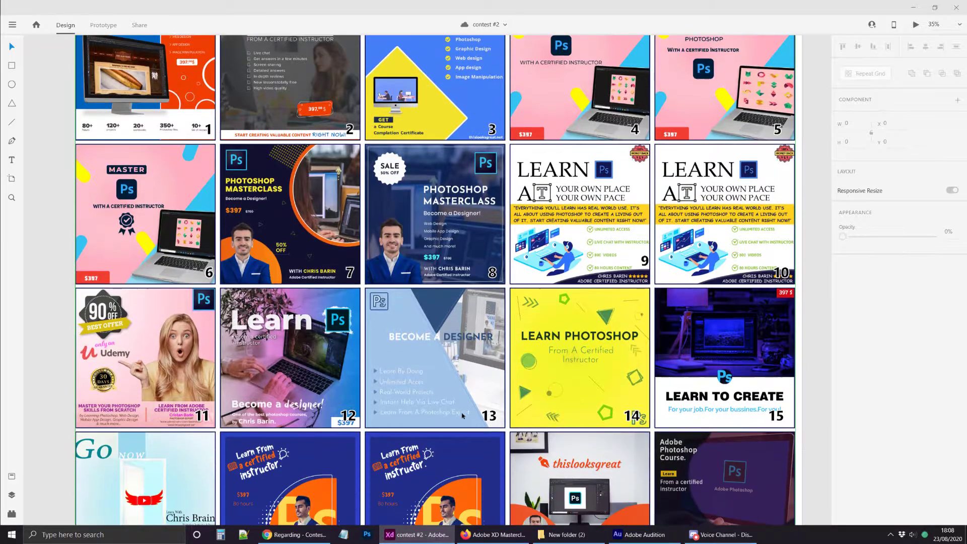
scroll(437, 396, "down", 4)
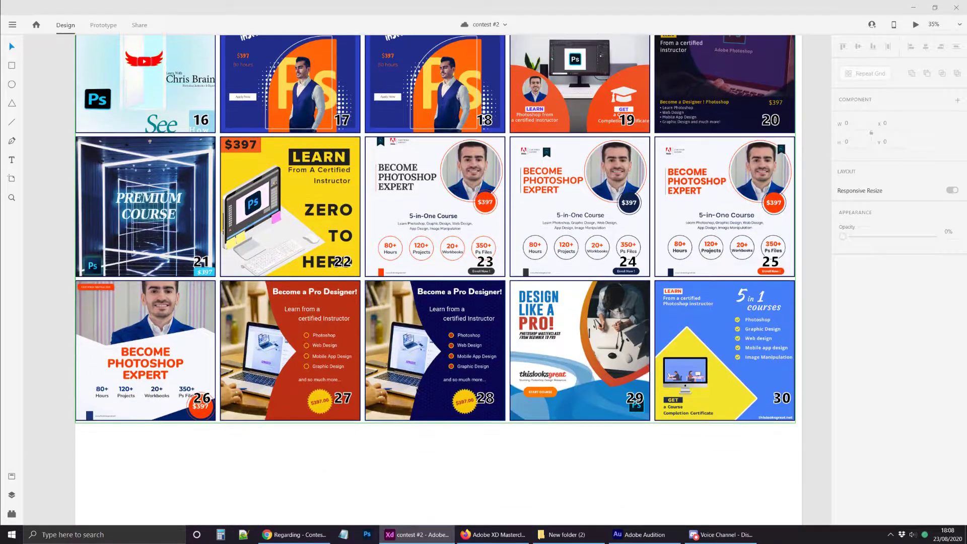
scroll(401, 453, "up", 3)
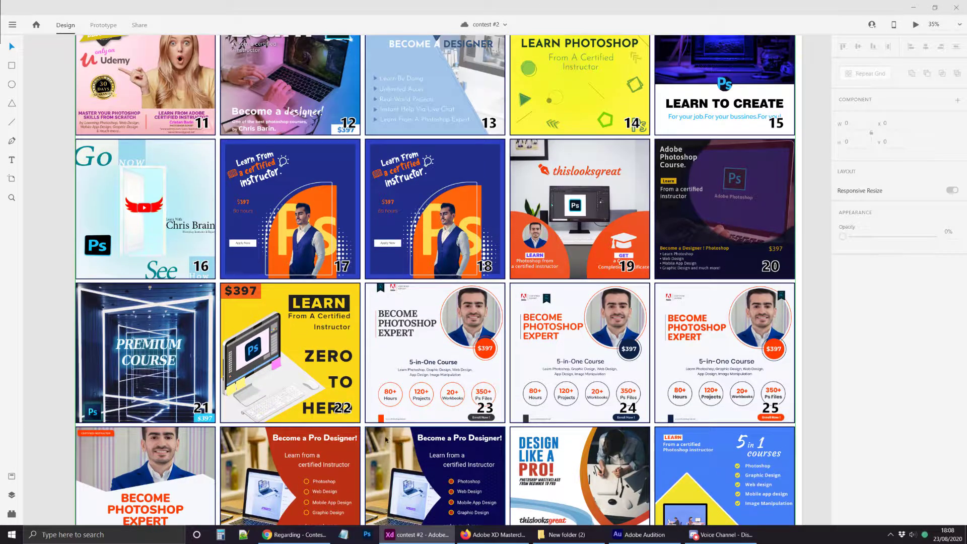
scroll(386, 436, "up", 2)
scroll(385, 429, "up", 7)
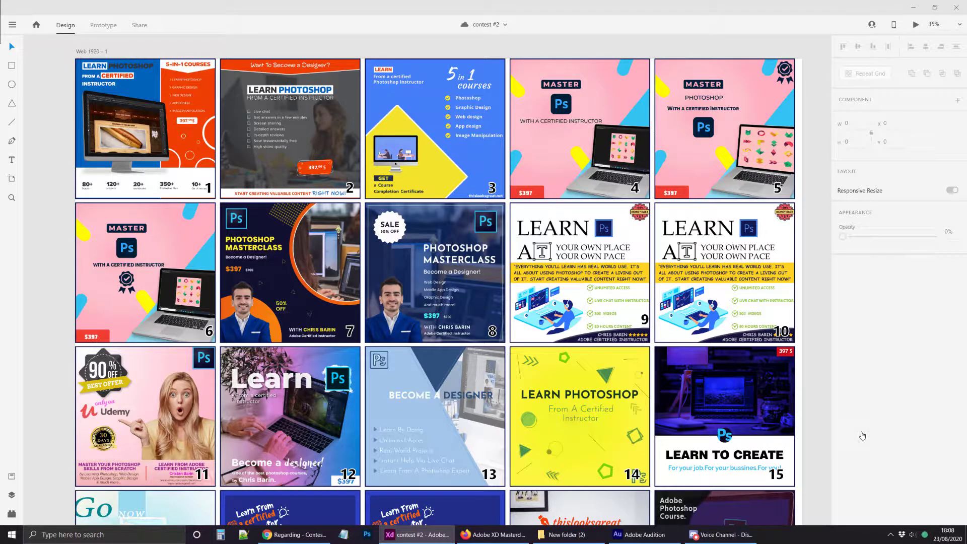
Check the resent contest entry e-mail and its arrival time in Gmail, and return to the Discord voice channel
left_click(294, 534)
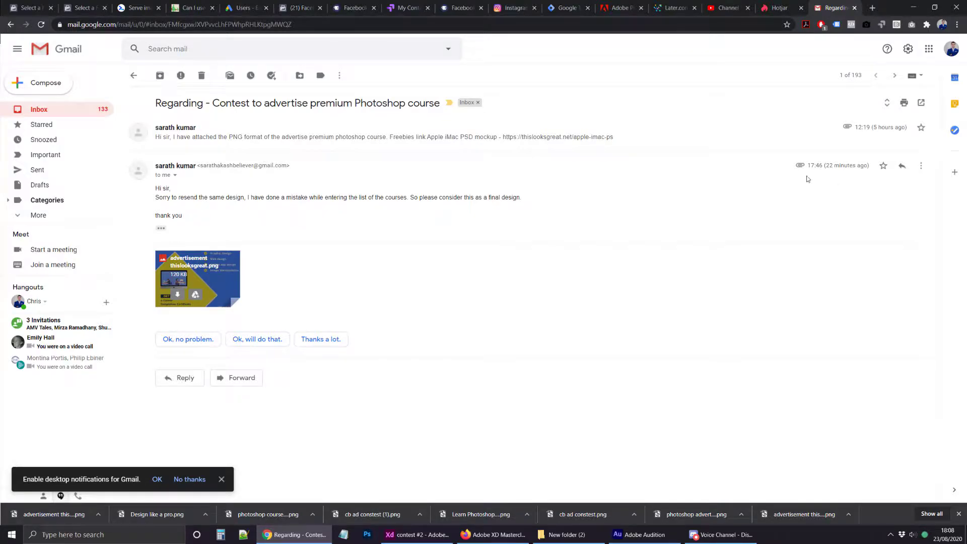
left_click(720, 534)
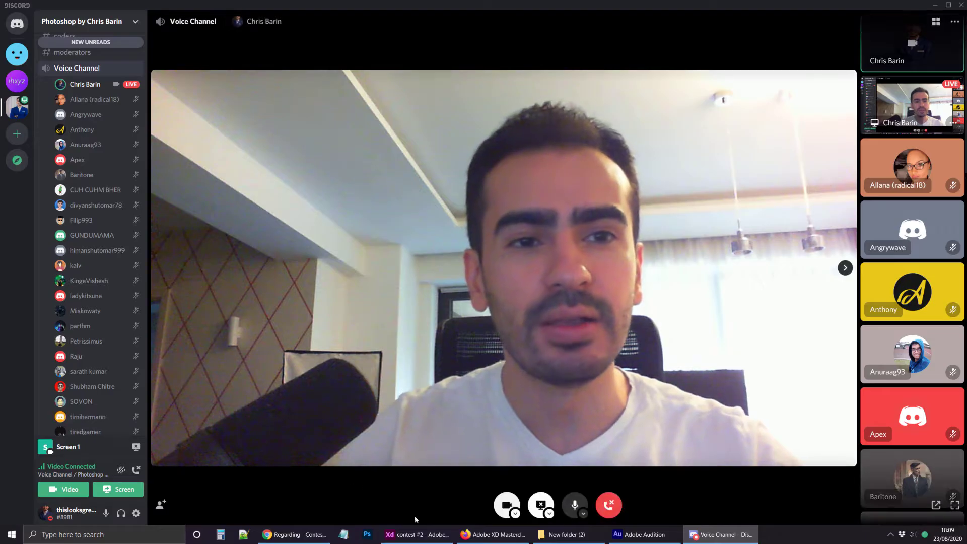
left_click(418, 534)
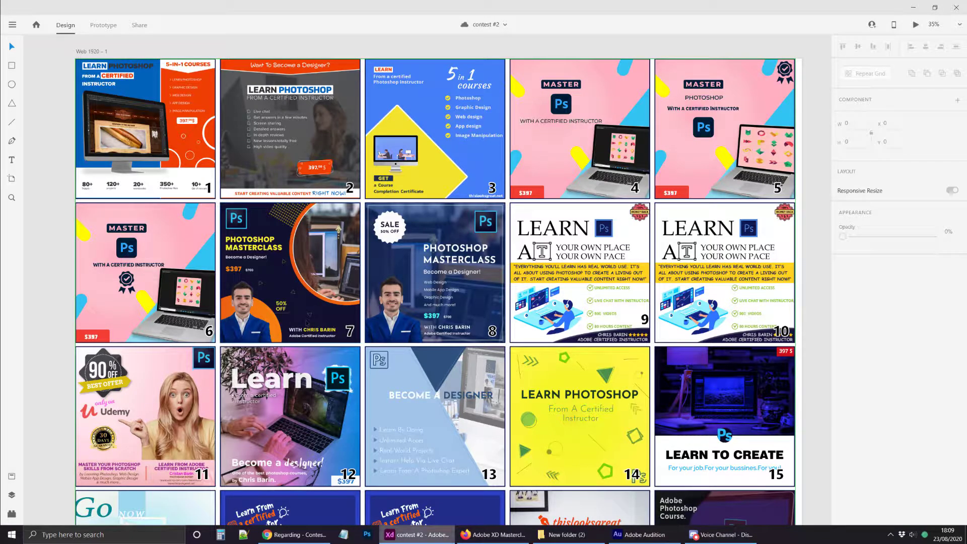
left_click(417, 534)
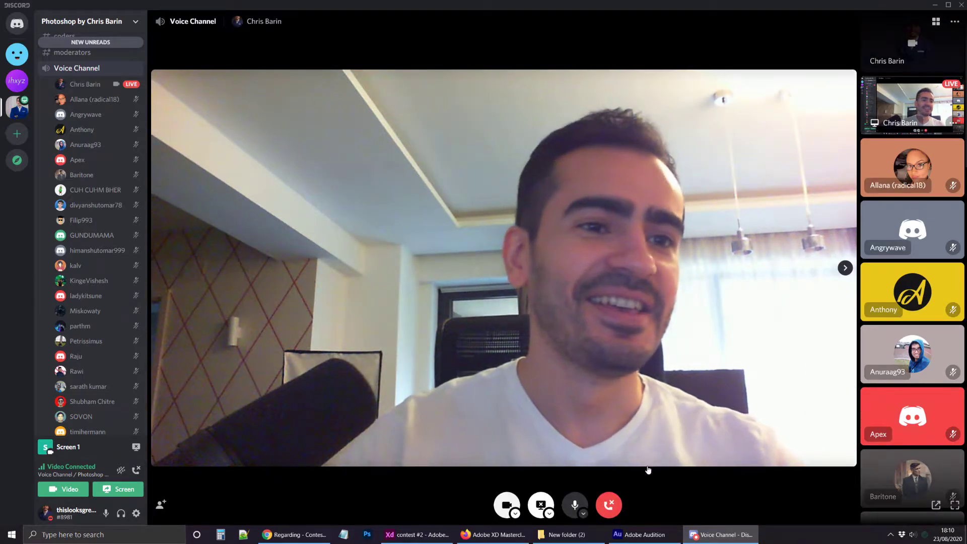
Switch to Adobe XD and examine the layout and text of entries 1 and 2 up close
key("alt+Tab")
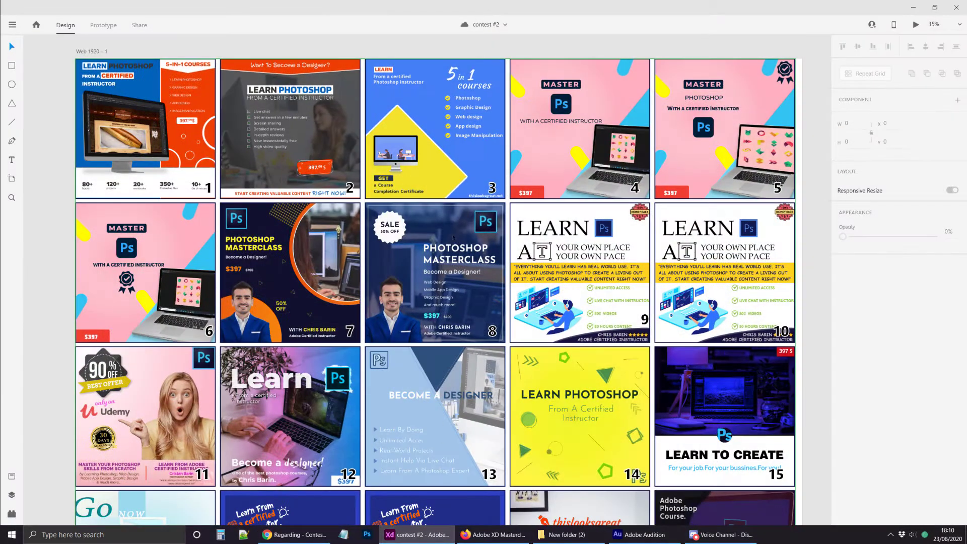
scroll(288, 101, "up", 5)
scroll(278, 123, "down", 5)
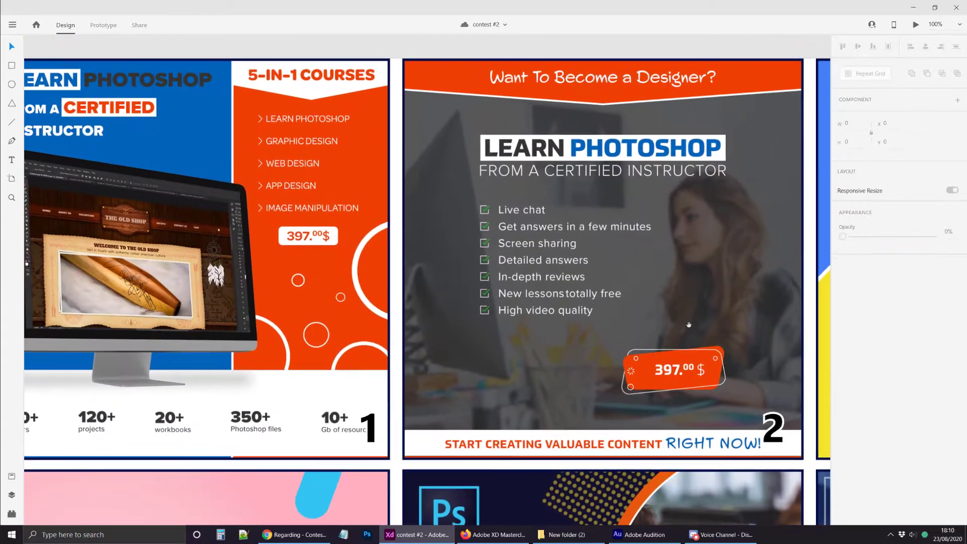
left_click_drag(369, 231, 353, 212)
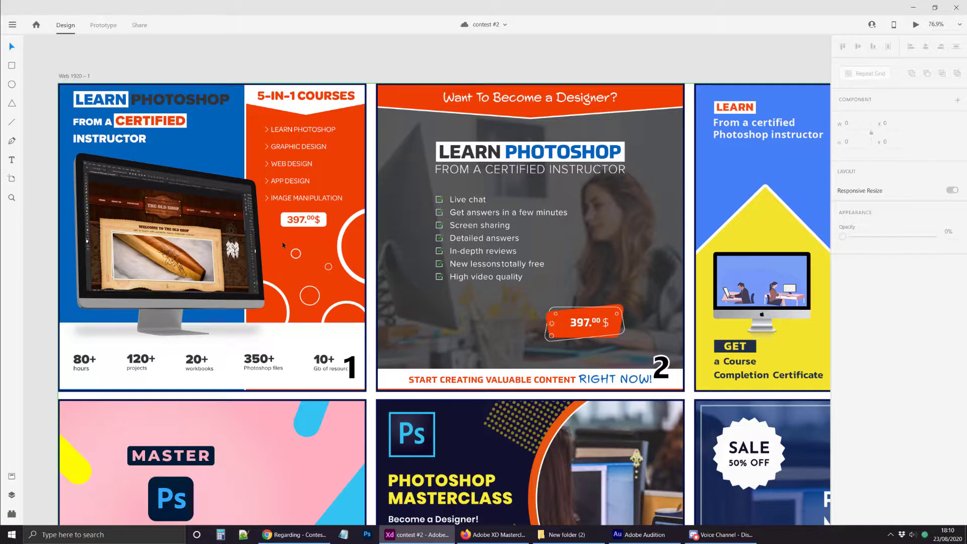
left_click(155, 213)
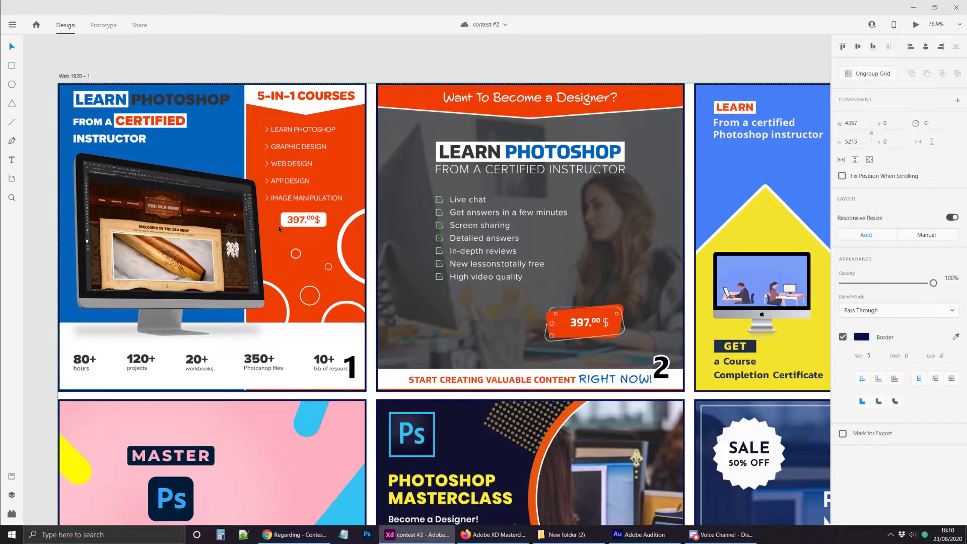
scroll(277, 225, "right", 5)
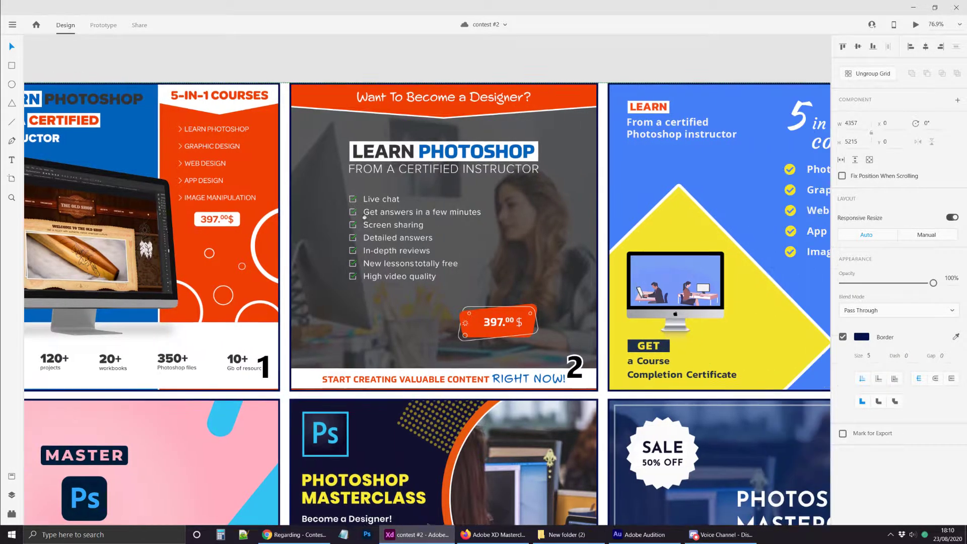
scroll(311, 246, "left", 7)
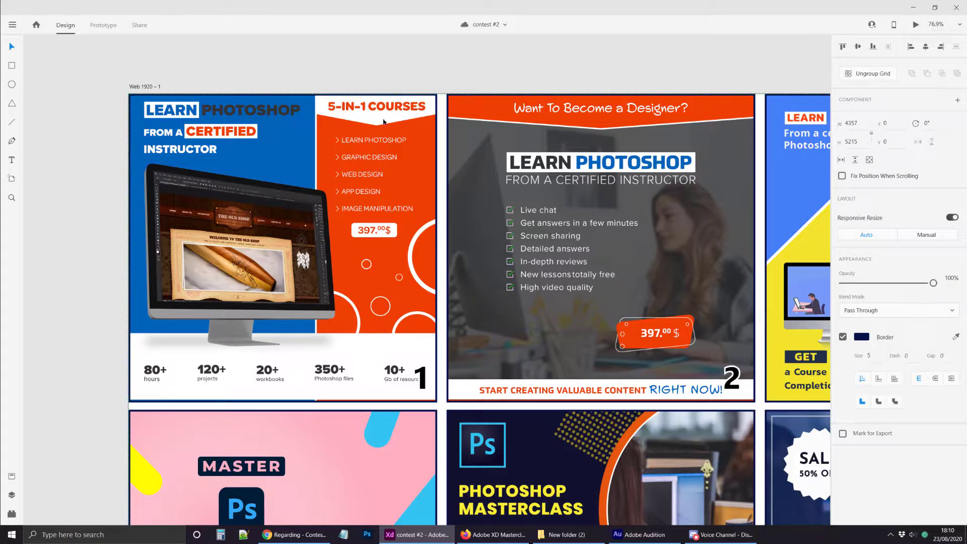
scroll(386, 142, "down", 3)
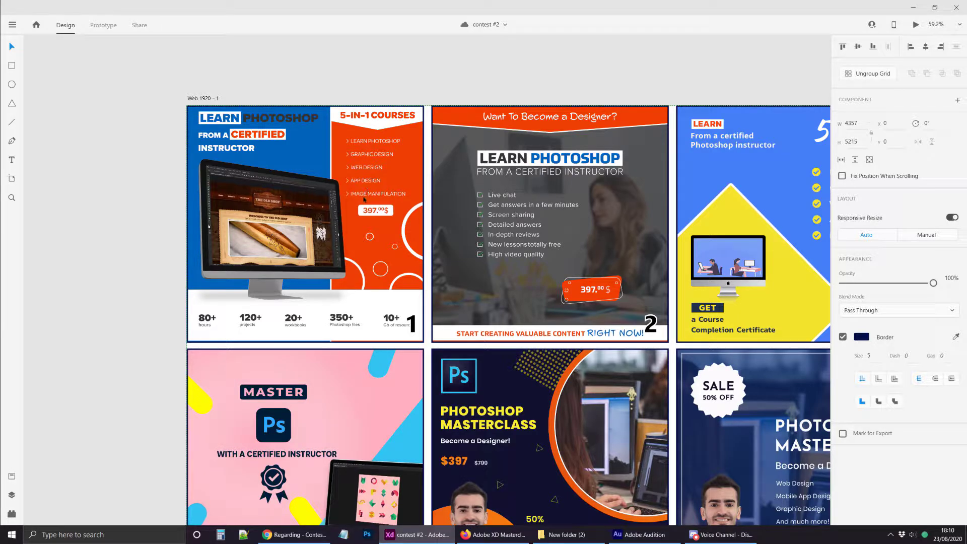
scroll(372, 200, "up", 3)
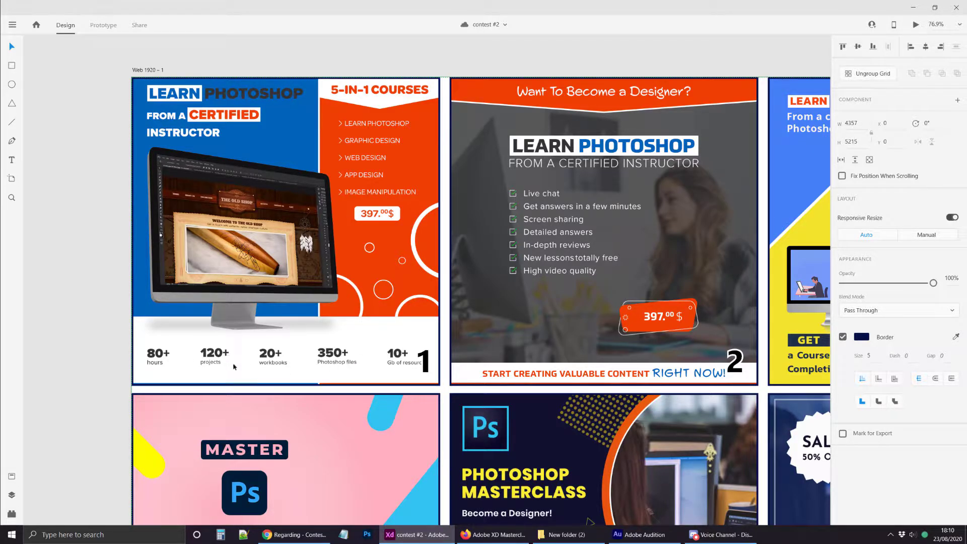
Examine the bottom edge of entry 1 in detail, where the blue and orange strips meet below the statistics
scroll(318, 393, "up", 1)
scroll(318, 393, "up", 8)
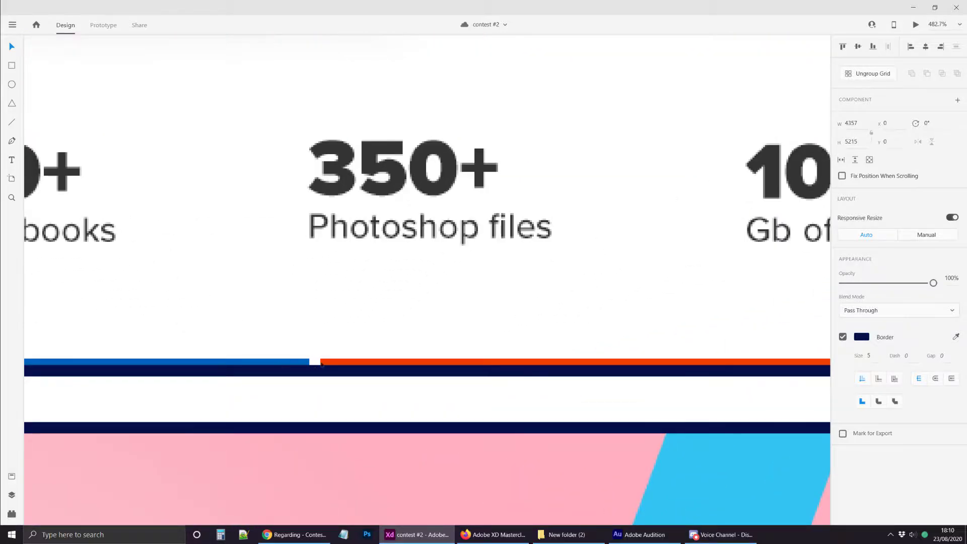
scroll(321, 364, "down", 6)
scroll(290, 347, "up", 2)
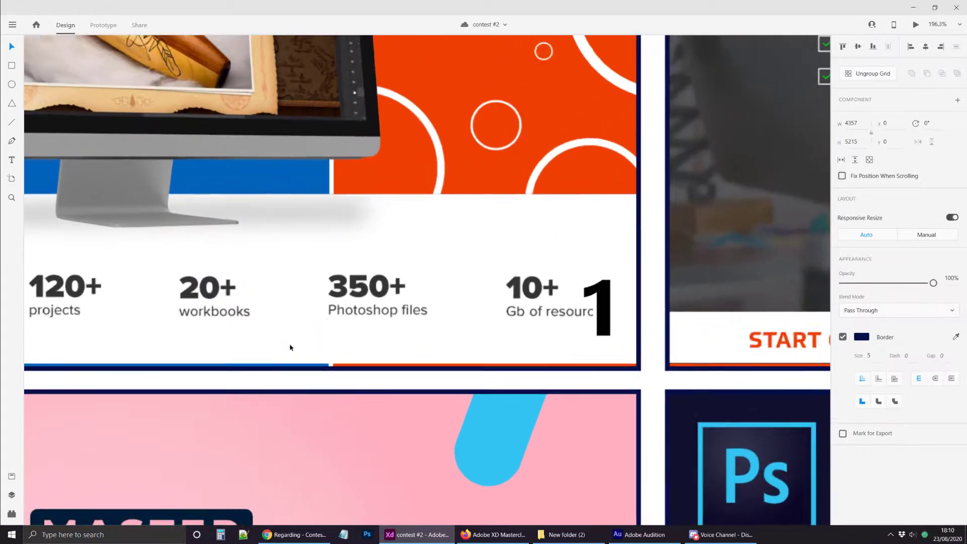
scroll(302, 353, "up", 3)
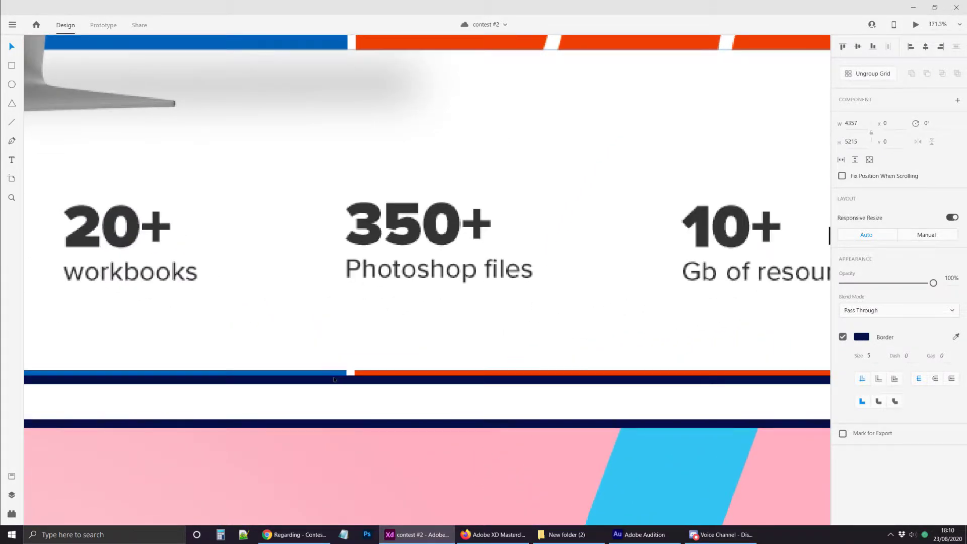
Examine entry 1's statistics row, monitor mockup, course list and price label, and view it beside entry 2
scroll(334, 379, "down", 5)
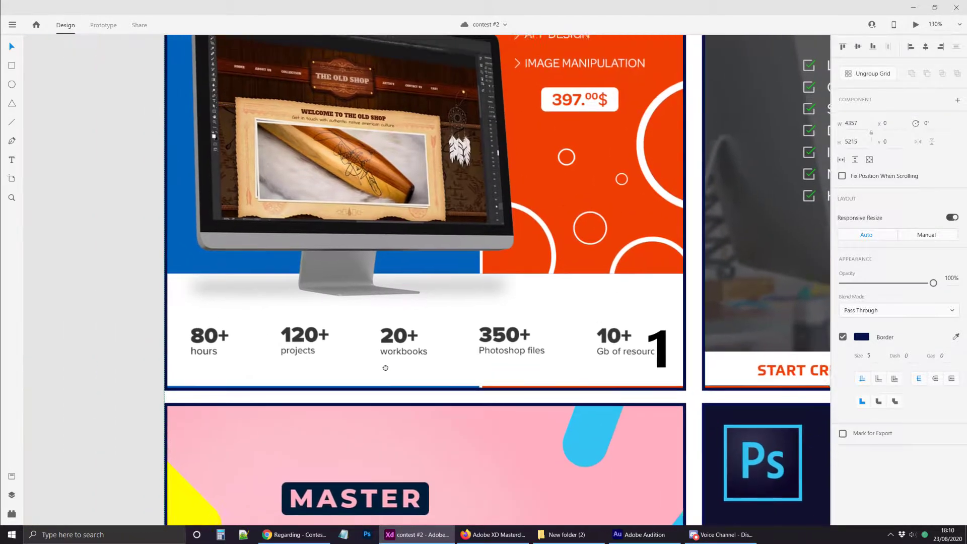
left_click_drag(385, 367, 313, 371)
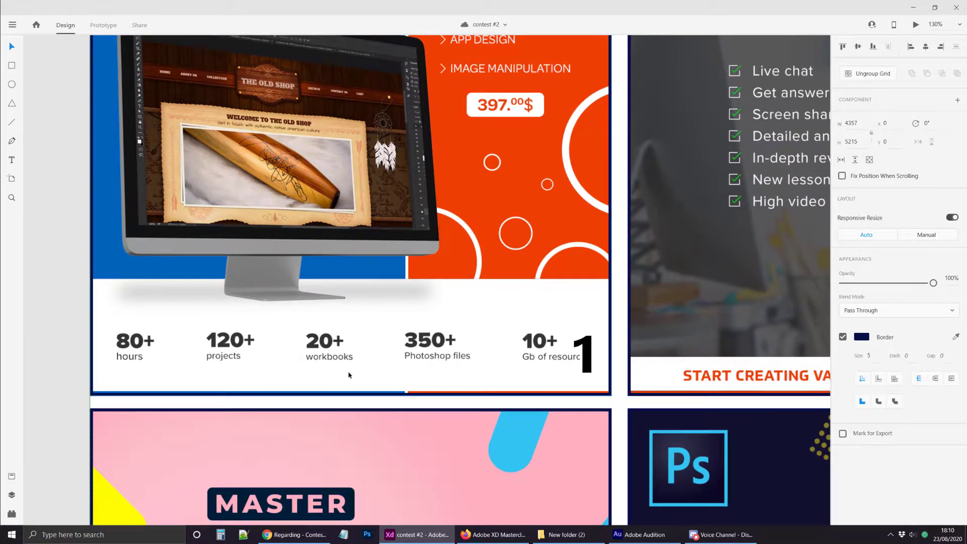
scroll(367, 378, "up", 1)
left_click_drag(634, 327, 739, 325)
key("ctrl+z")
left_click(393, 393)
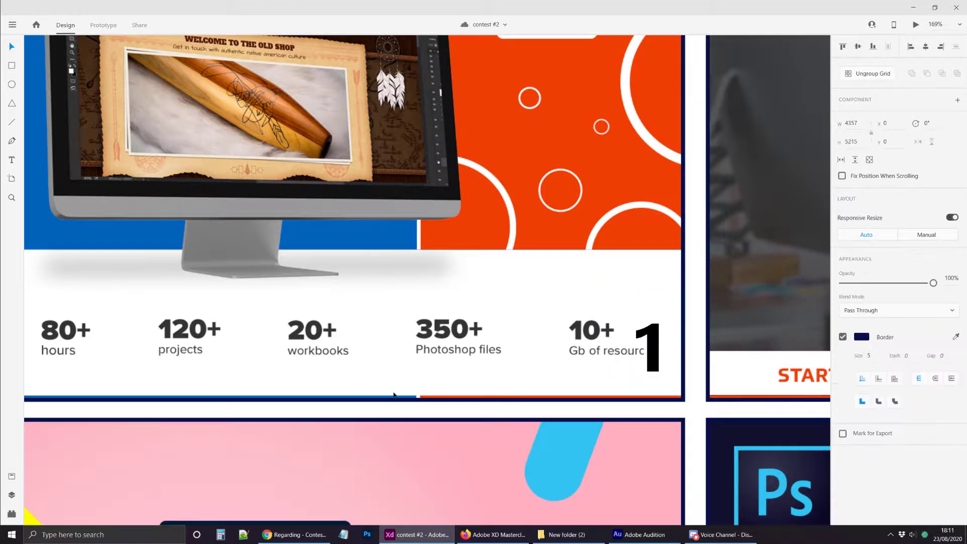
scroll(362, 401, "down", 2)
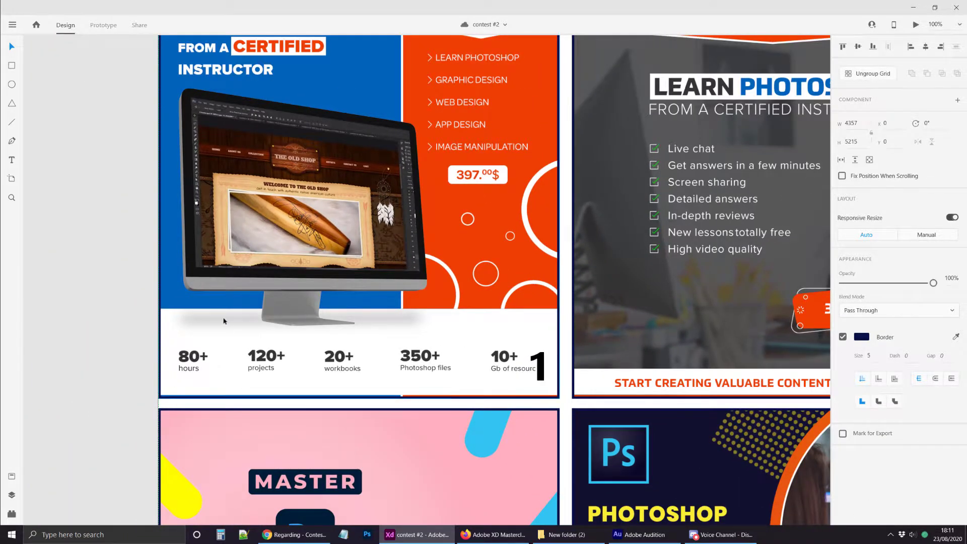
scroll(242, 327, "up", 3)
key("ctrl+1")
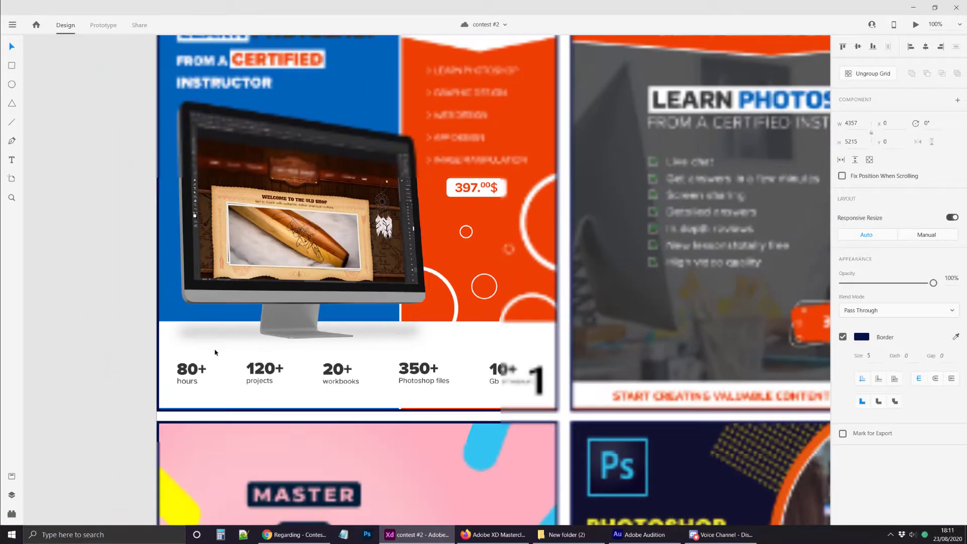
scroll(320, 180, "up", 3)
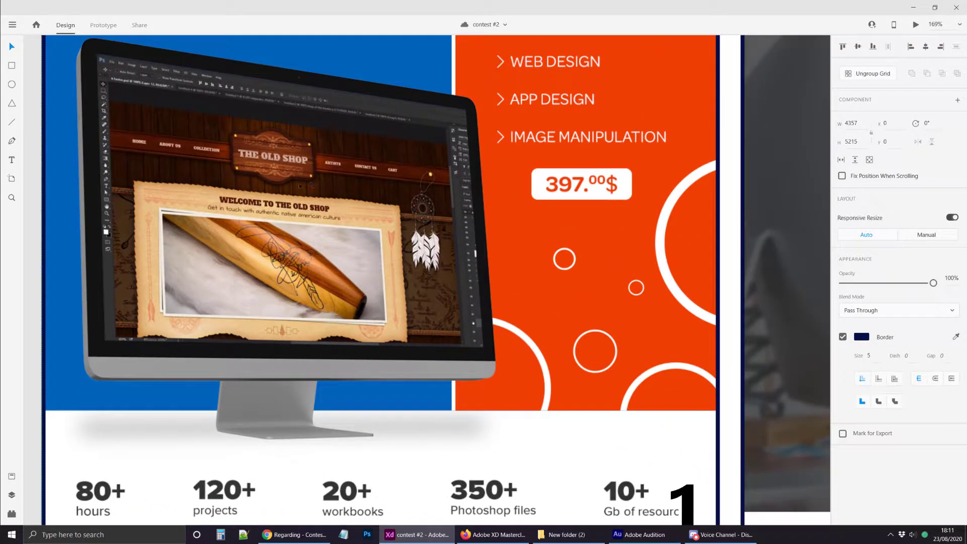
scroll(291, 188, "down", 2)
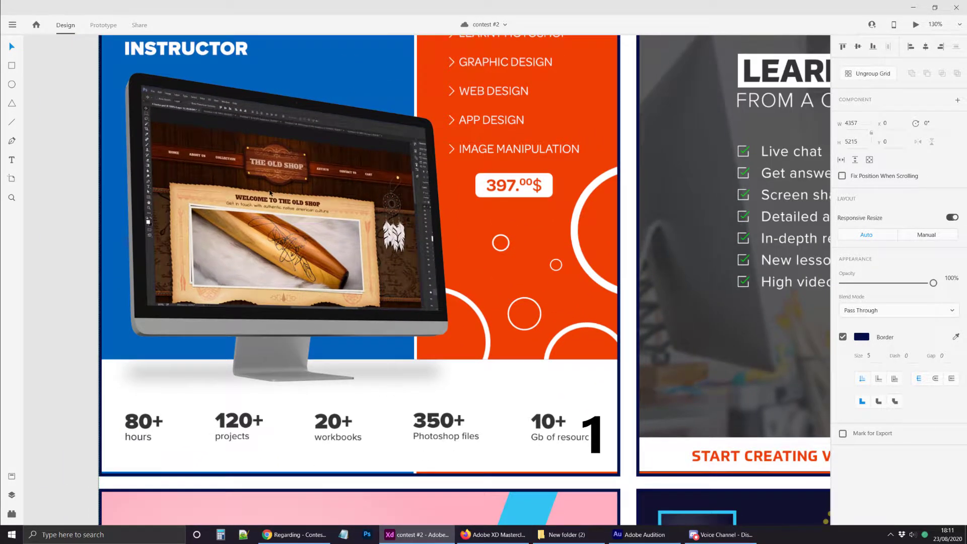
scroll(270, 193, "down", 3)
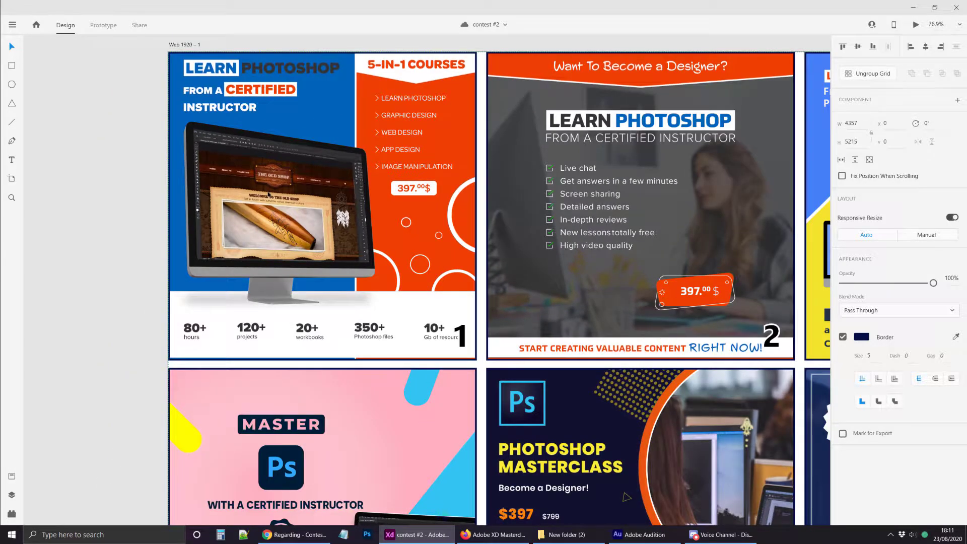
scroll(268, 195, "up", 1)
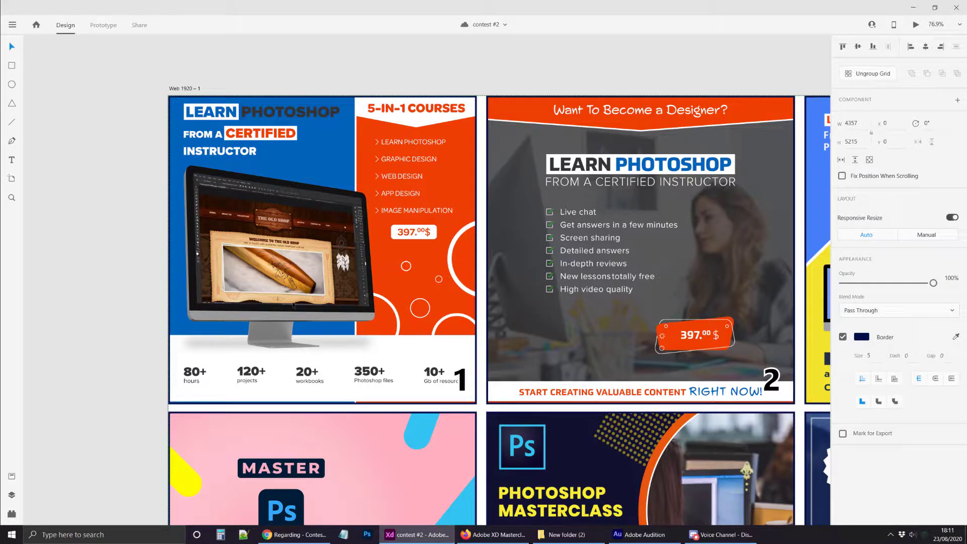
Try to mark entry 1 with a small text X over its monitor picture
left_click(279, 240)
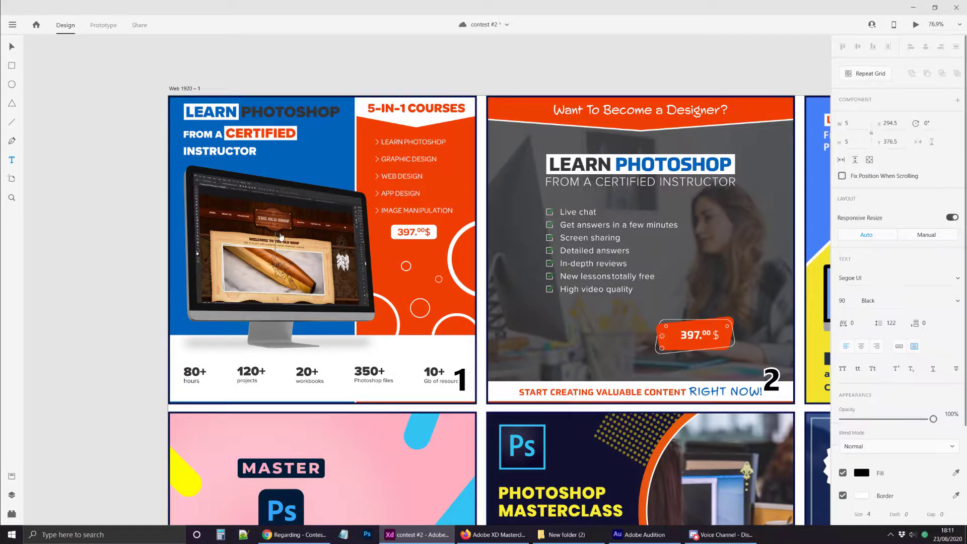
type("X")
key("Escape")
key("Escape")
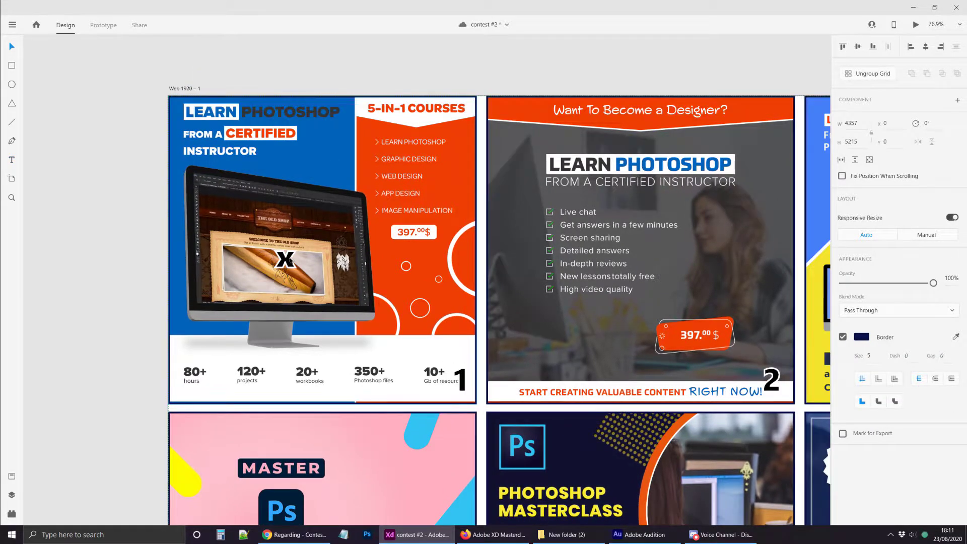
Find the small text X among the artboard's layers and delete it from entry 1
double_click(285, 259)
key("ctrl+y")
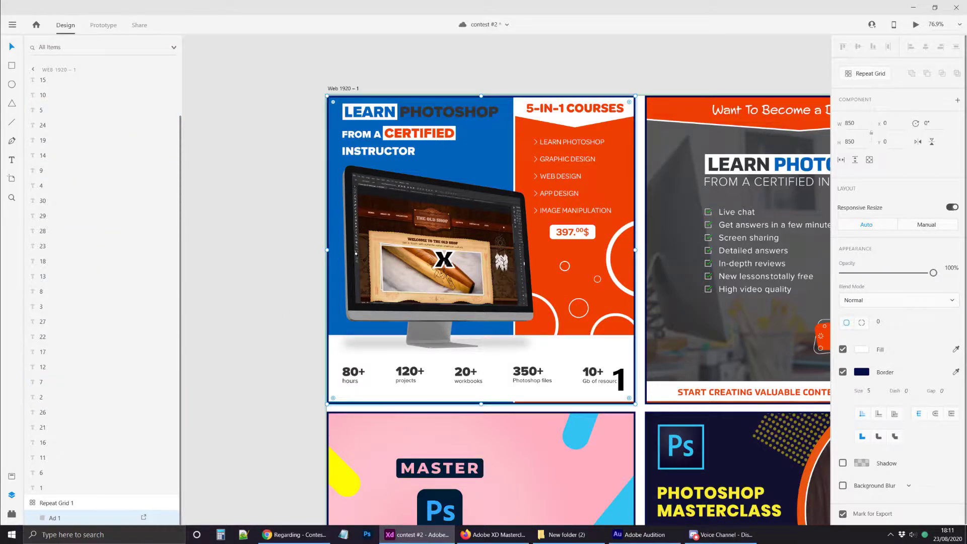
scroll(99, 327, "up", 1)
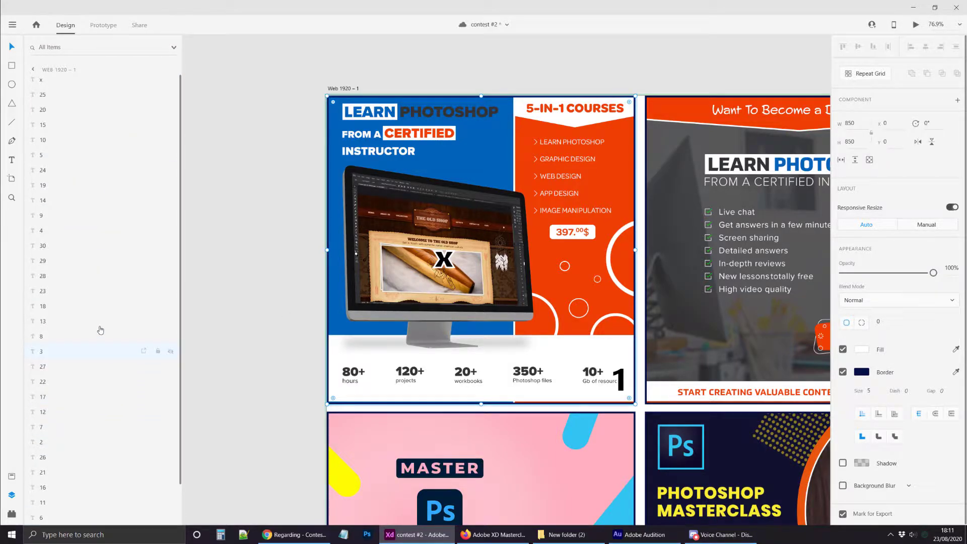
left_click(67, 87)
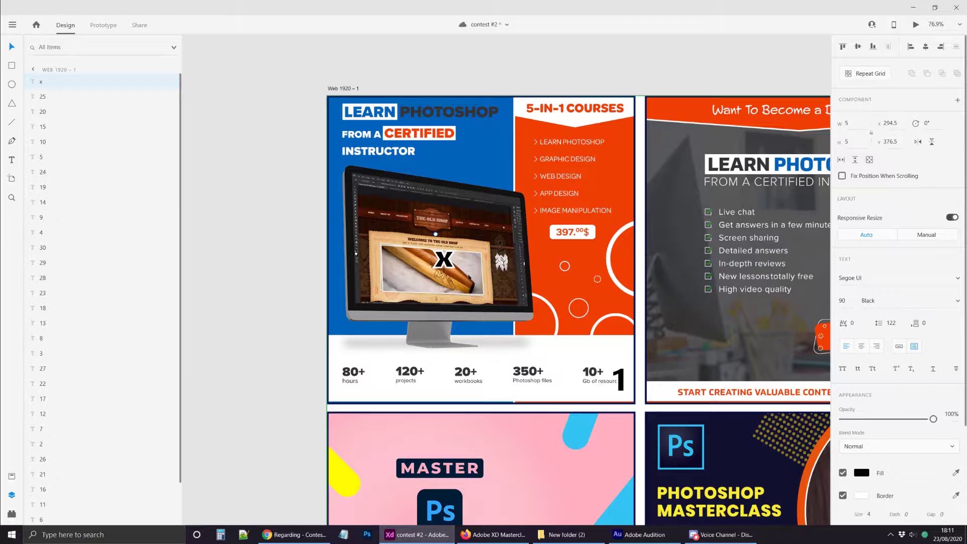
key("Delete")
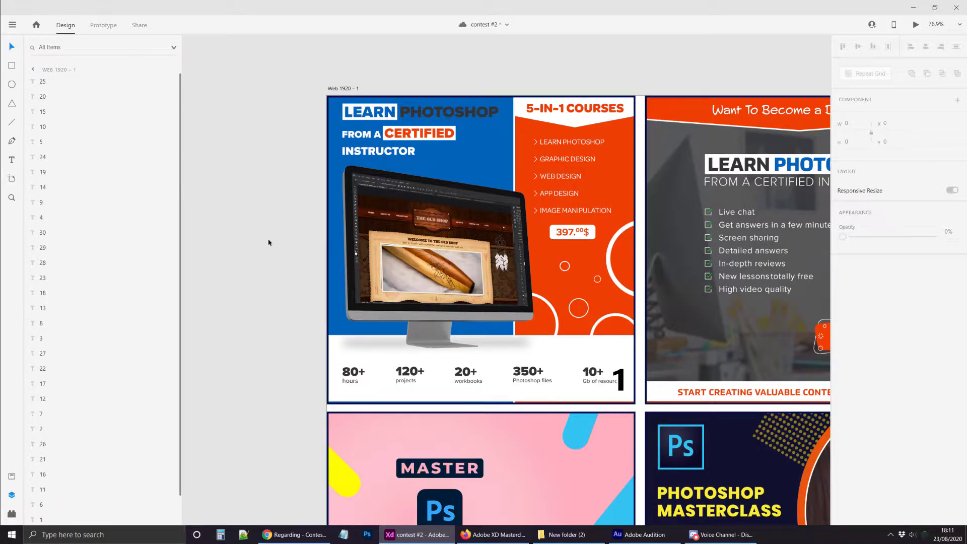
Create a text x on the empty pasteboard, enlarge it to font size 373 and place it over entry 1's monitor
key("t")
left_click(248, 224)
type("x")
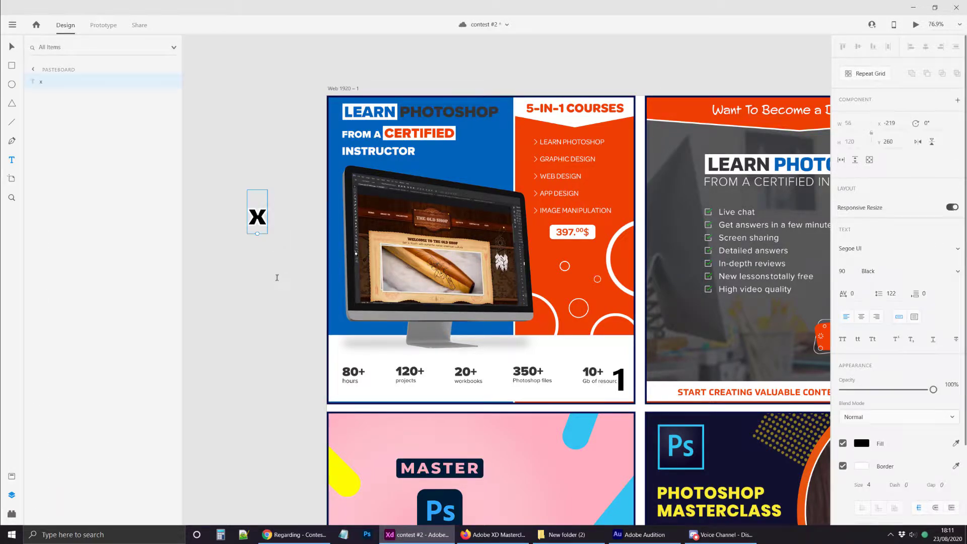
left_click_drag(257, 234, 455, 295)
Duplicate the large x from entry 1 onto the picture in entry 2
scroll(536, 258, "down", 3)
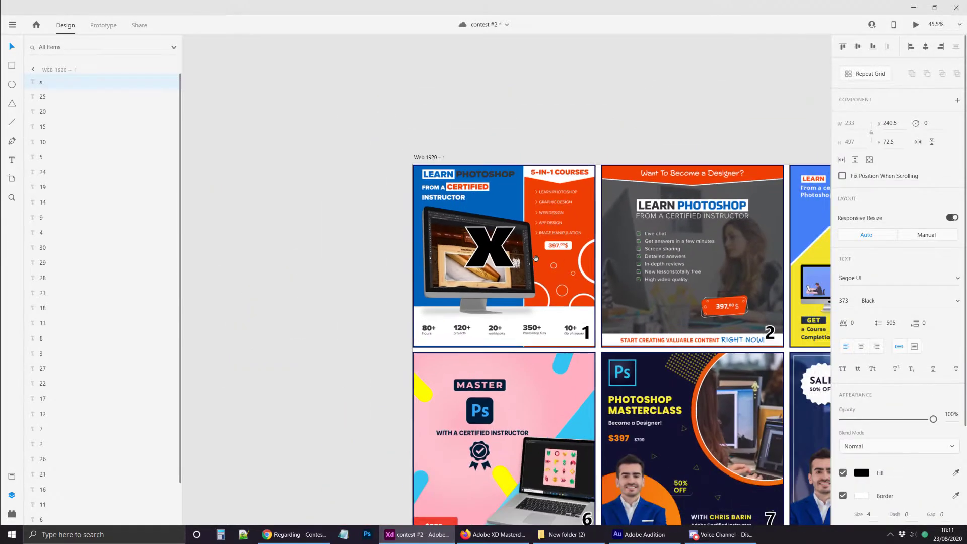
scroll(536, 258, "right", 5)
scroll(535, 257, "up", 3)
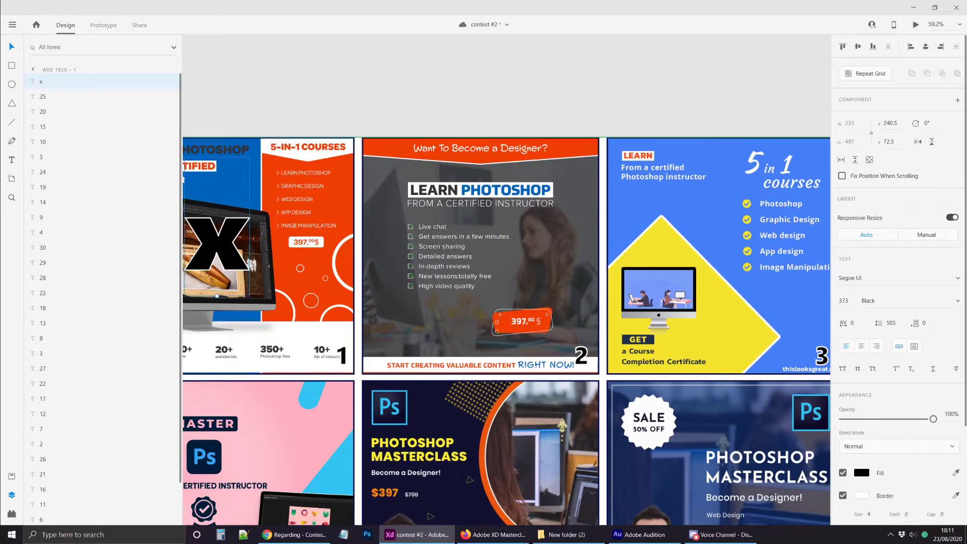
left_click_drag(202, 249, 524, 261)
Move the x off entry 2 to examine the ad uncovered, and place it back over the ad's centre
scroll(524, 261, "up", 2)
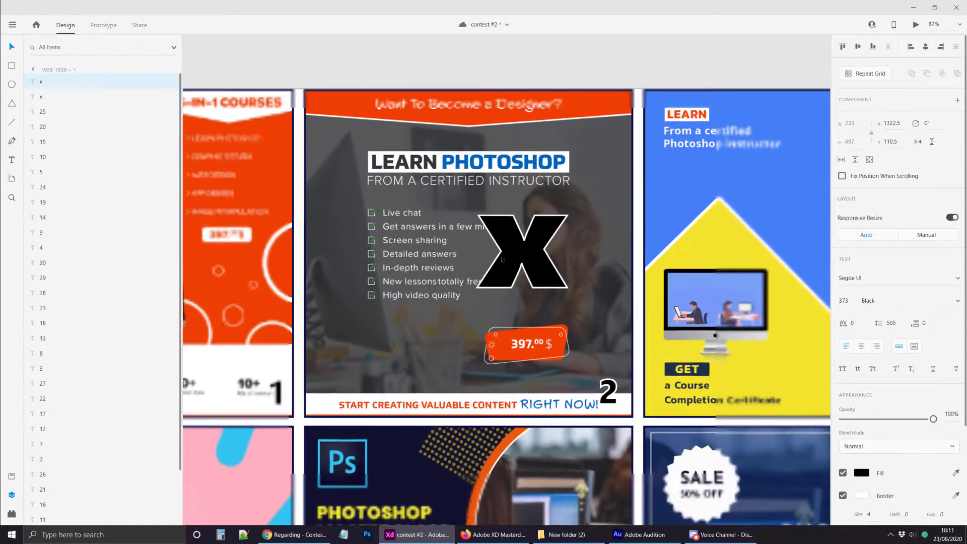
scroll(502, 259, "down", 1)
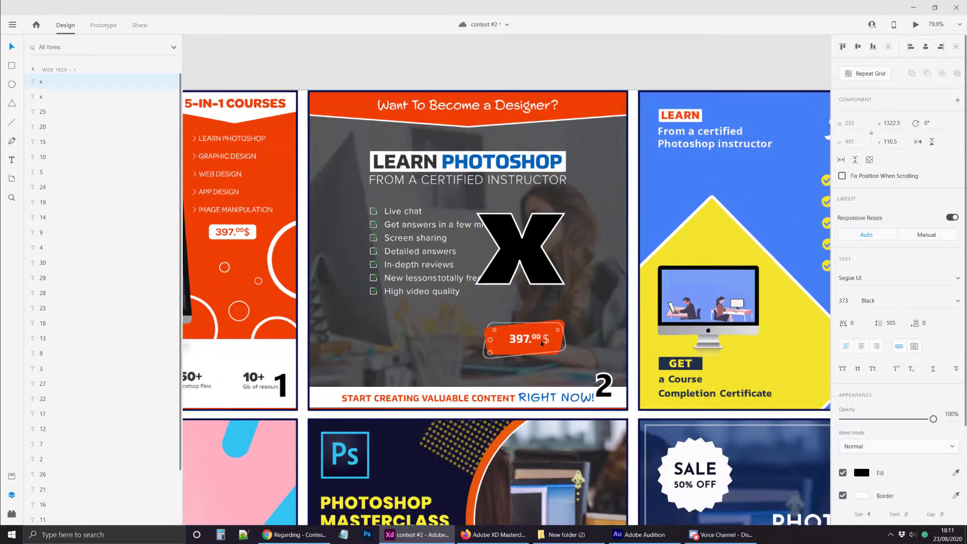
scroll(539, 340, "up", 2)
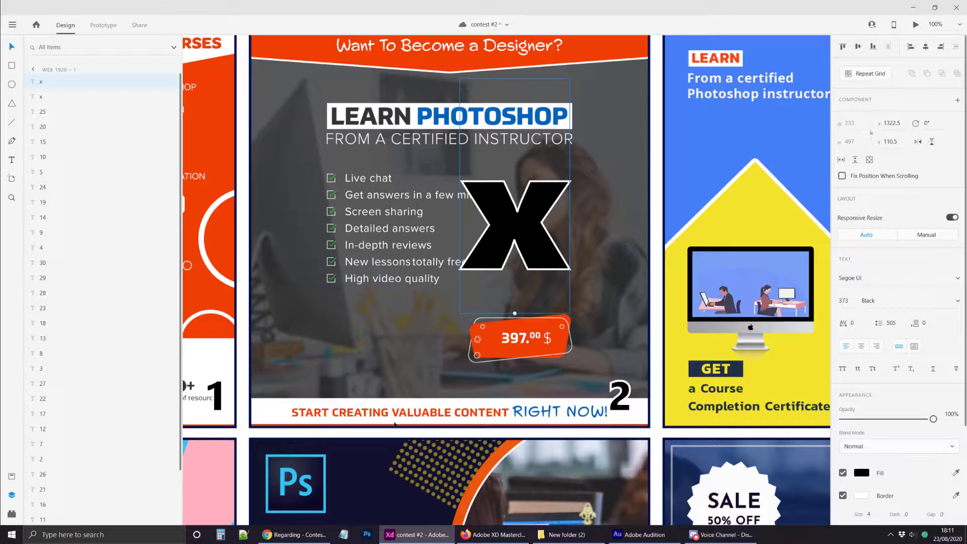
scroll(503, 418, "up", 1)
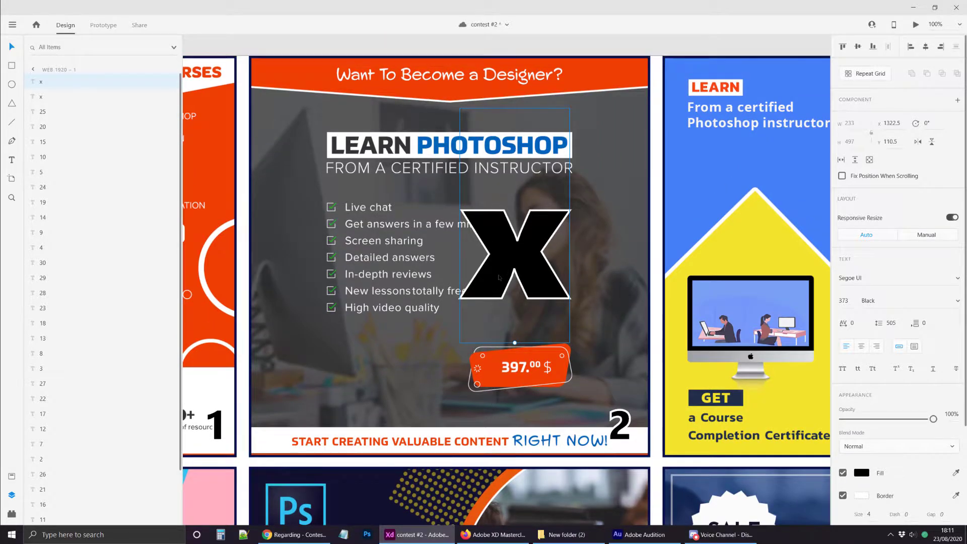
left_click_drag(498, 276, 485, 95)
scroll(459, 306, "down", 5)
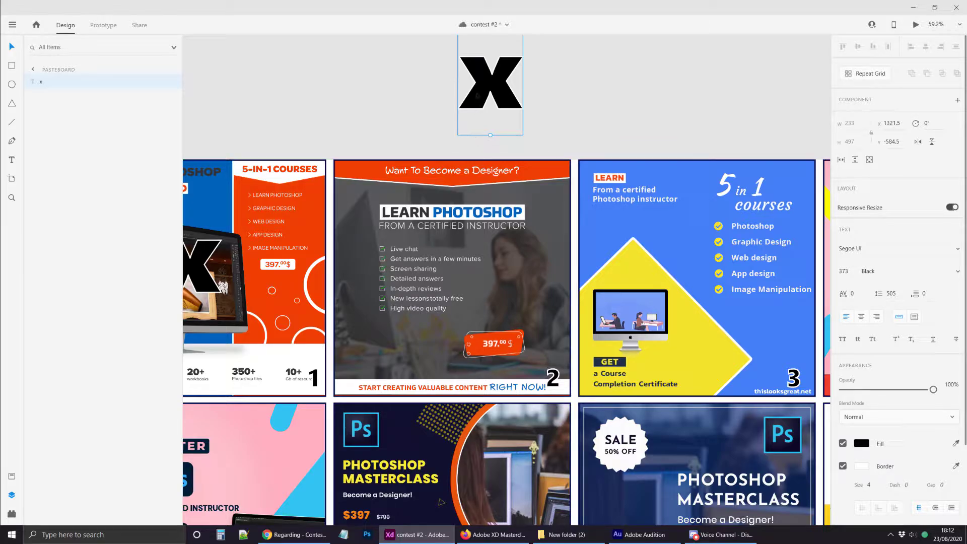
left_click_drag(479, 94, 233, 291)
left_click(563, 398)
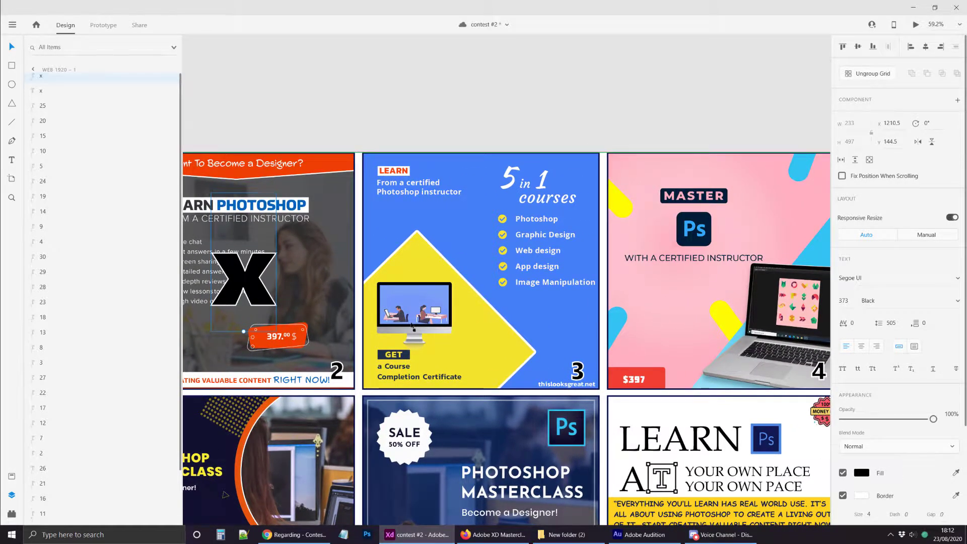
Look over the whole grid of numbered entries from 1 to 30
scroll(563, 398, "down", 2)
scroll(562, 398, "down", 3)
scroll(503, 352, "down", 6)
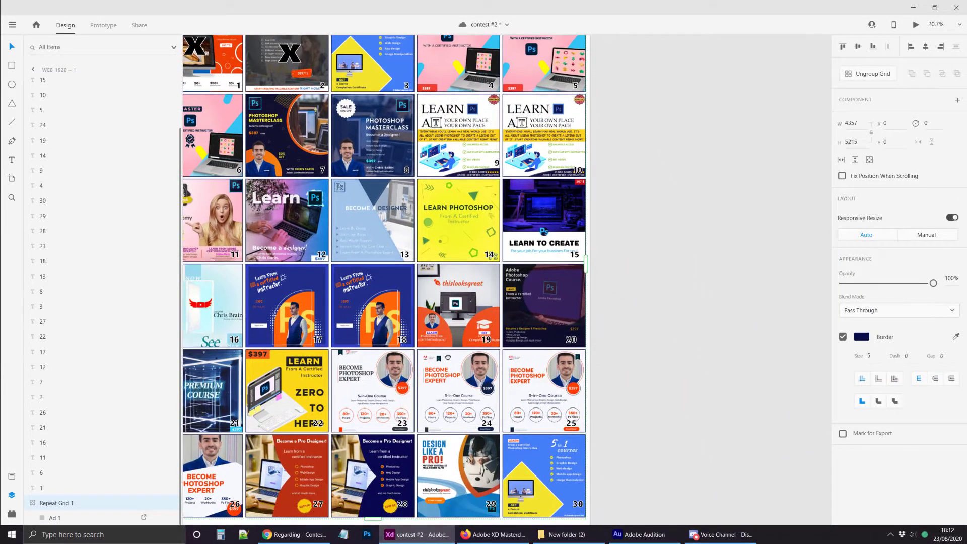
scroll(447, 302, "up", 2)
scroll(414, 136, "up", 4)
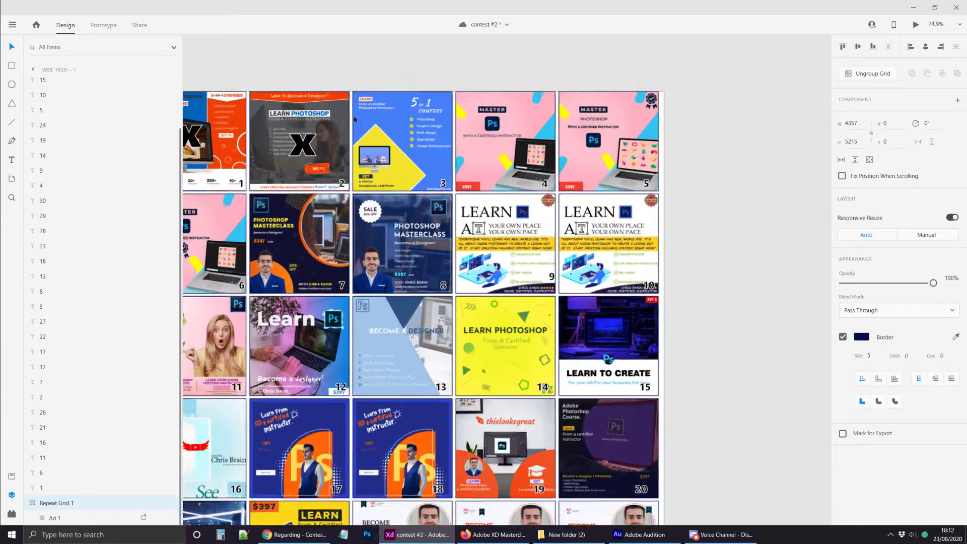
scroll(414, 136, "up", 1)
scroll(413, 135, "down", 3)
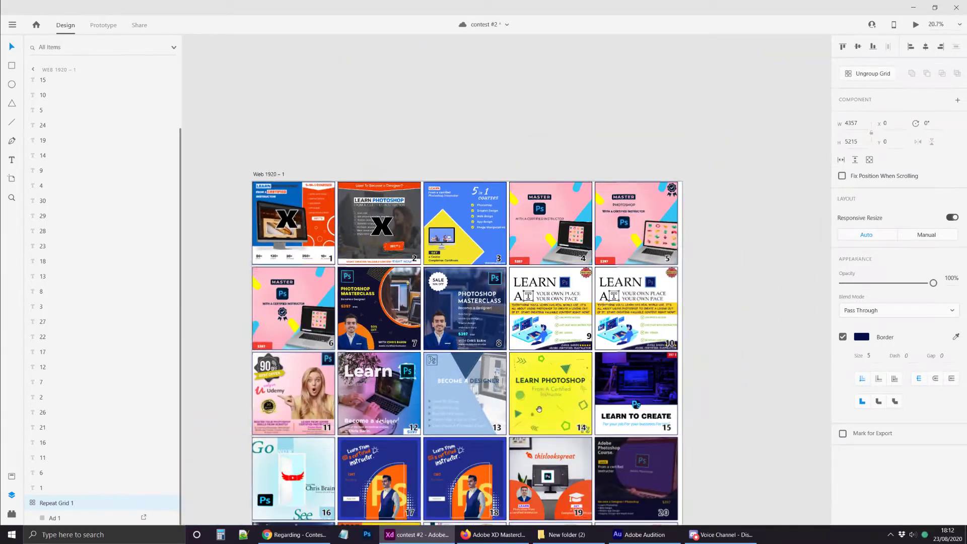
scroll(458, 159, "down", 5)
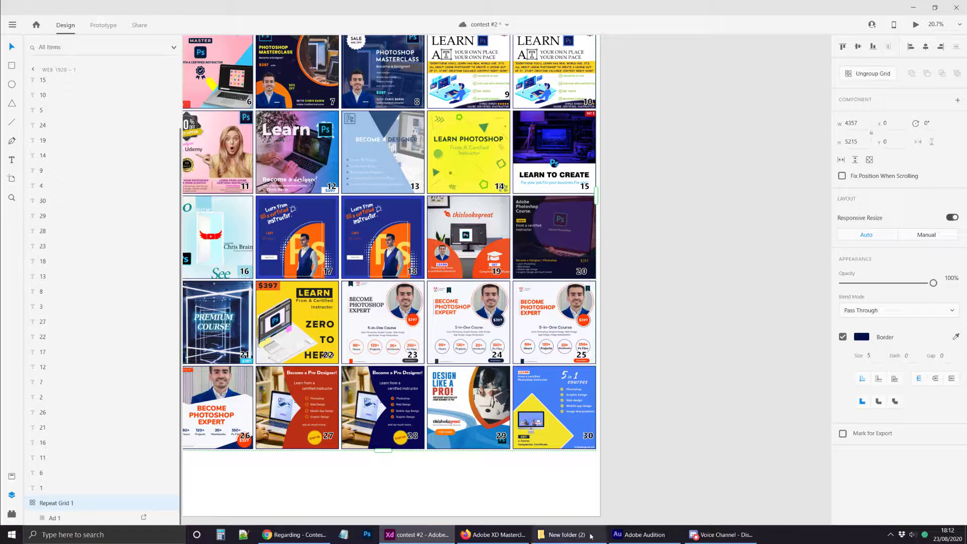
Check the resent contest entry e-mail in Gmail, and return to Adobe XD to examine entry 30's course list
left_click(305, 539)
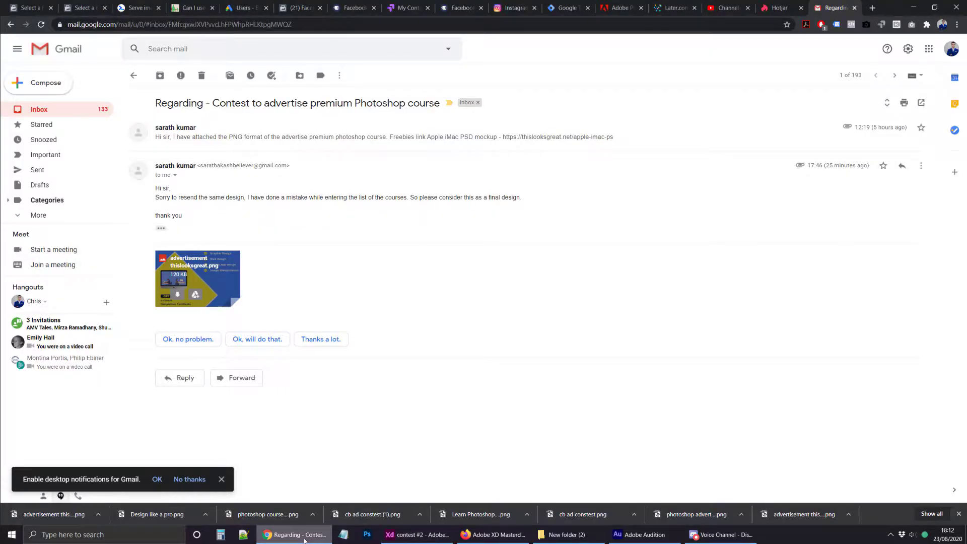
left_click(305, 539)
scroll(606, 465, "up", 2)
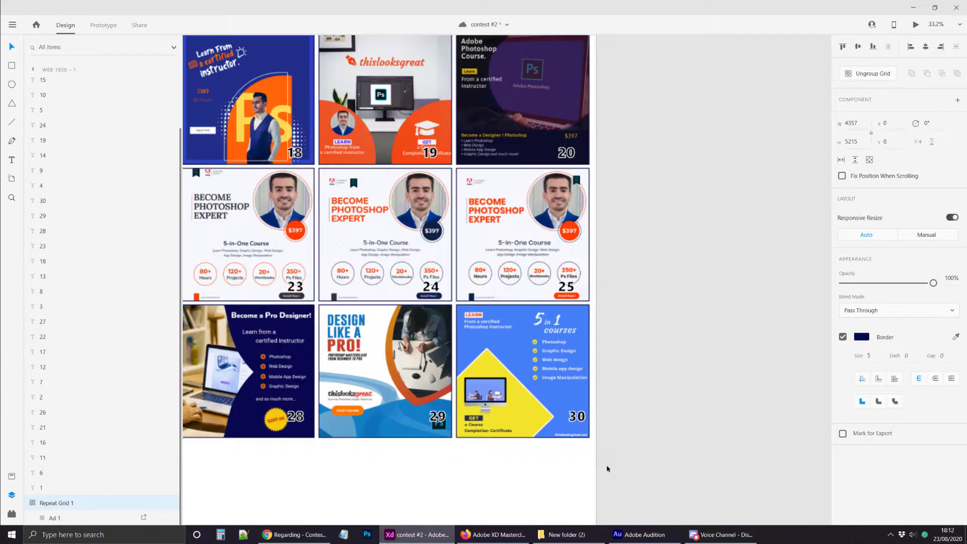
scroll(488, 371, "up", 2)
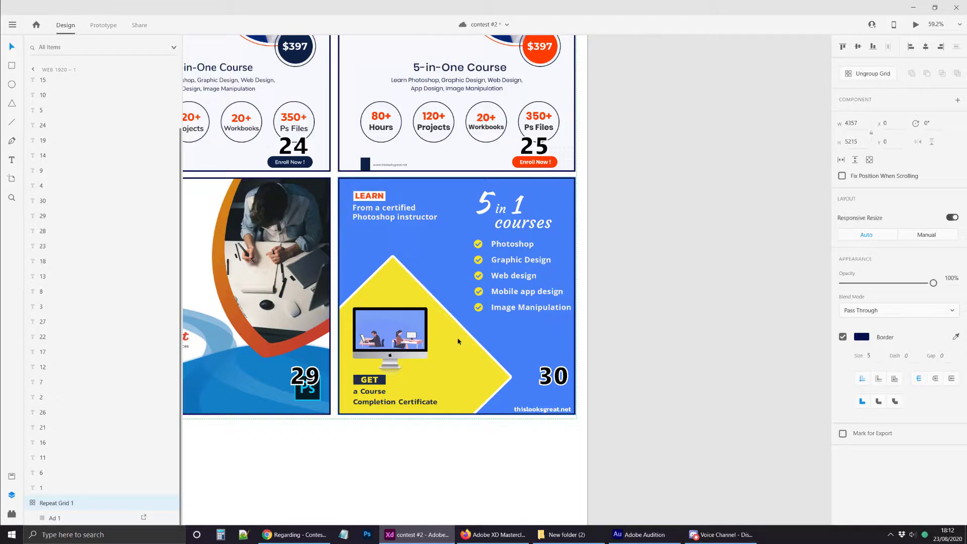
Examine entry 3's heading, course list and monitor illustration up close
scroll(458, 341, "down", 5)
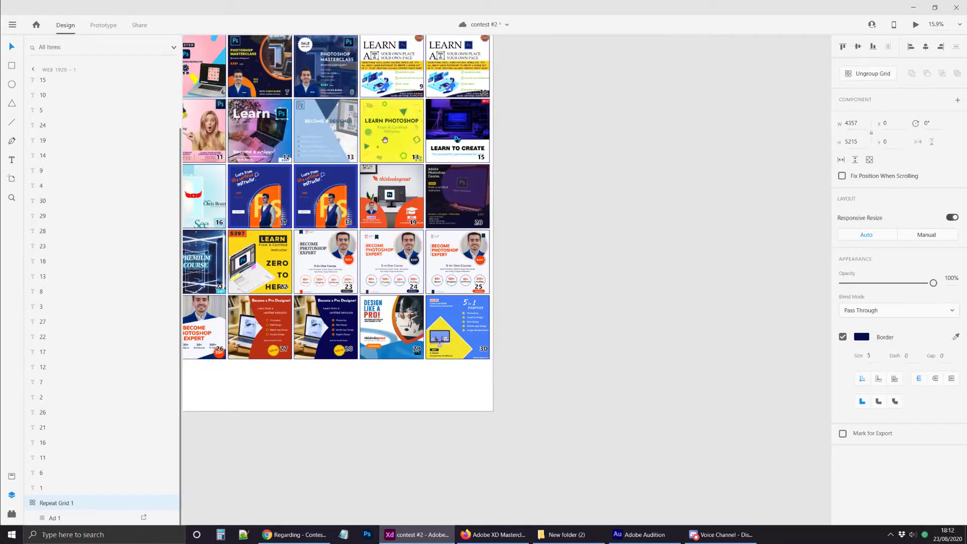
scroll(391, 268, "up", 5)
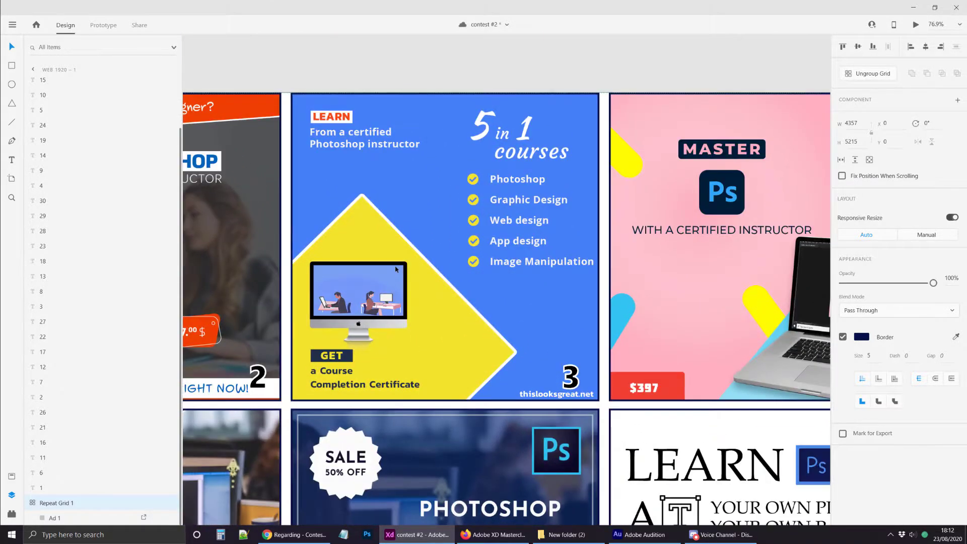
scroll(395, 263, "down", 4)
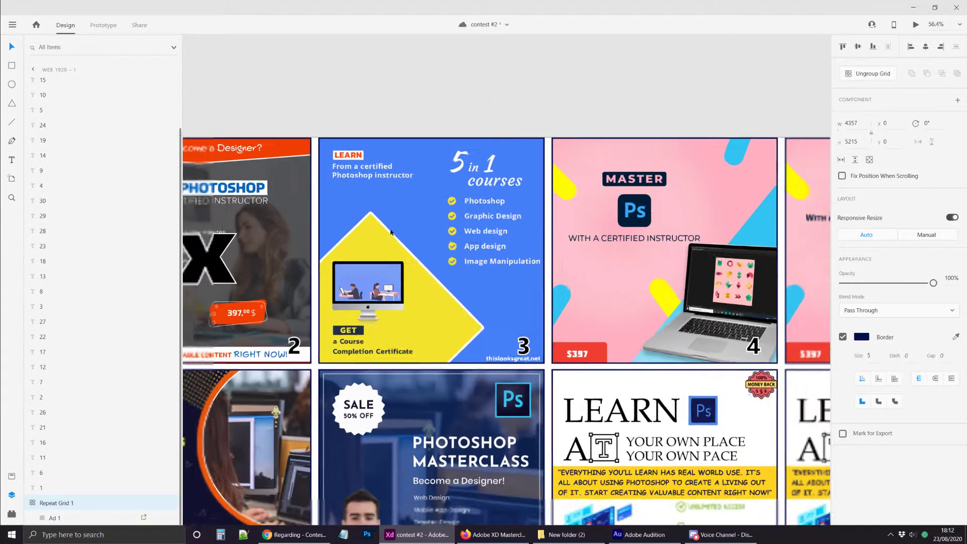
scroll(397, 229, "up", 4)
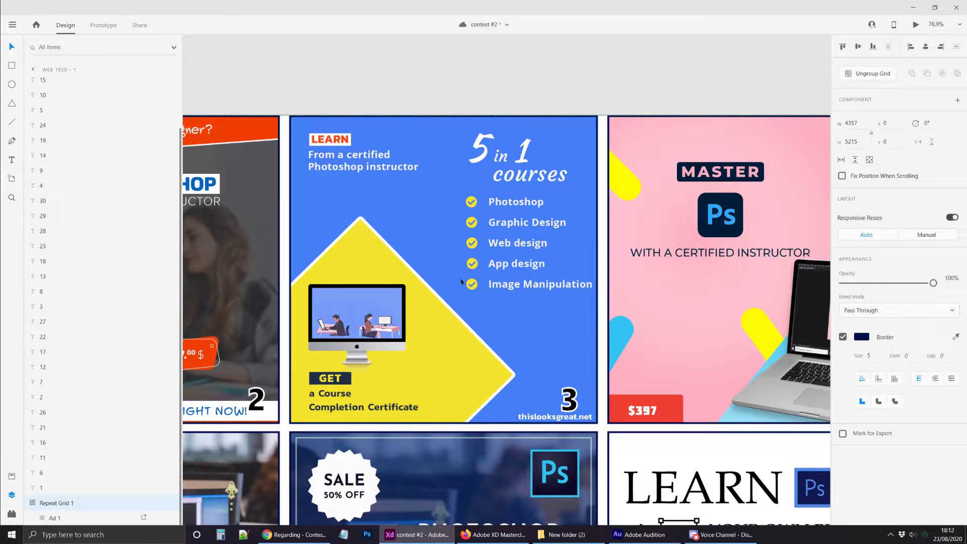
Save the document, and switch to Firefox to check the Photoshop MasterClass course page from its banner to the 5-in-1 Courses section
key("ctrl+s")
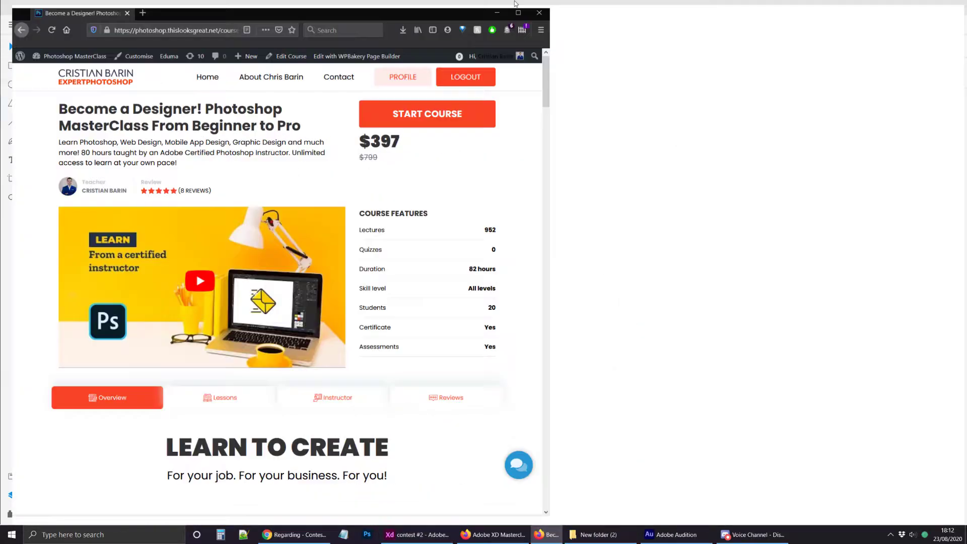
left_click(518, 12)
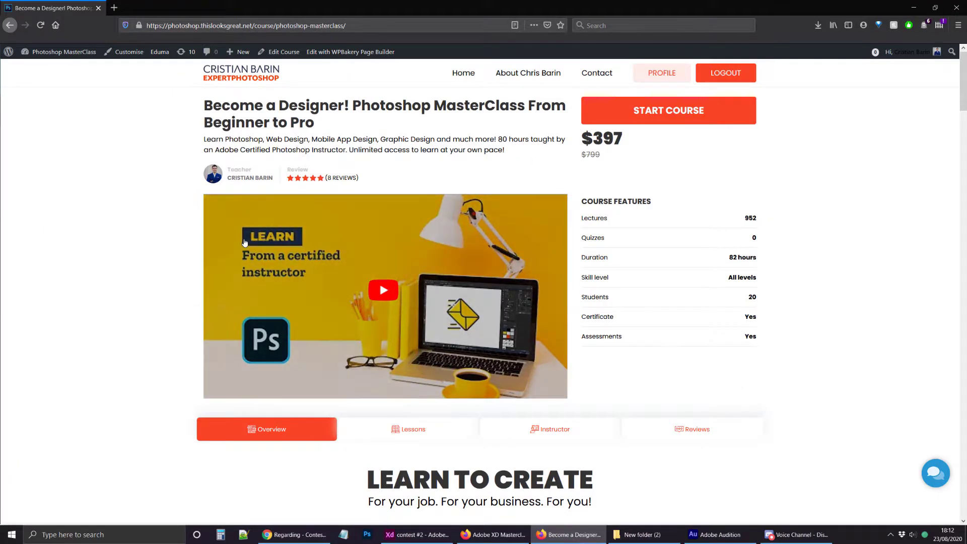
key("ctrl+w")
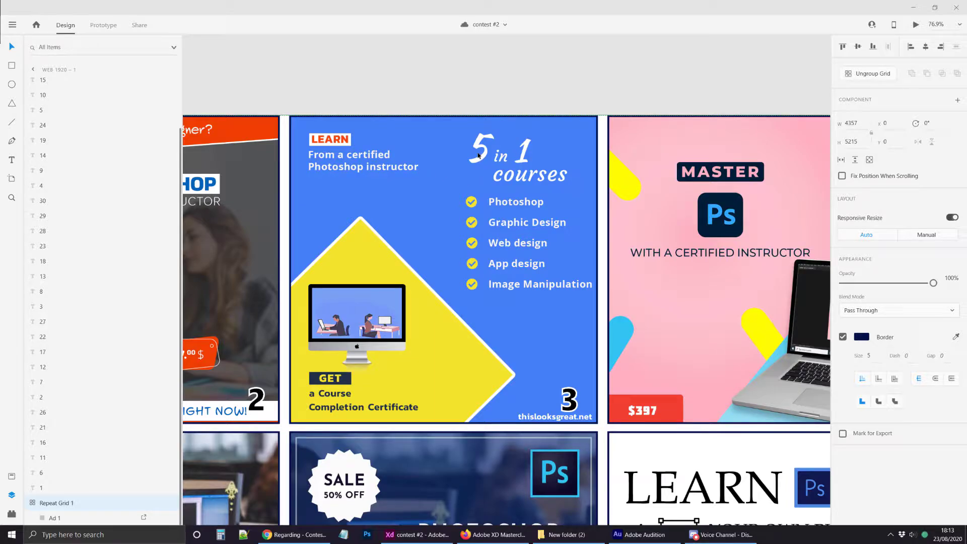
scroll(478, 155, "down", 3)
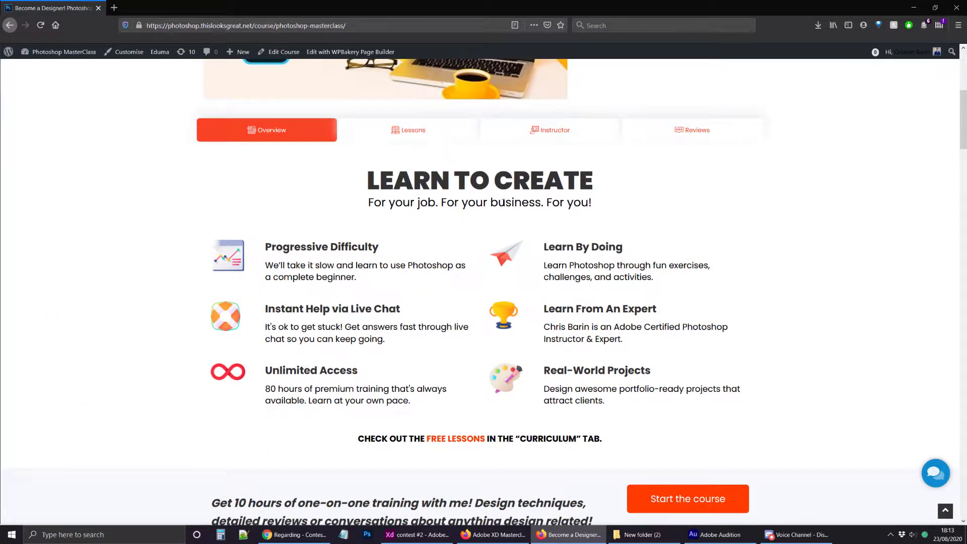
scroll(502, 201, "down", 7)
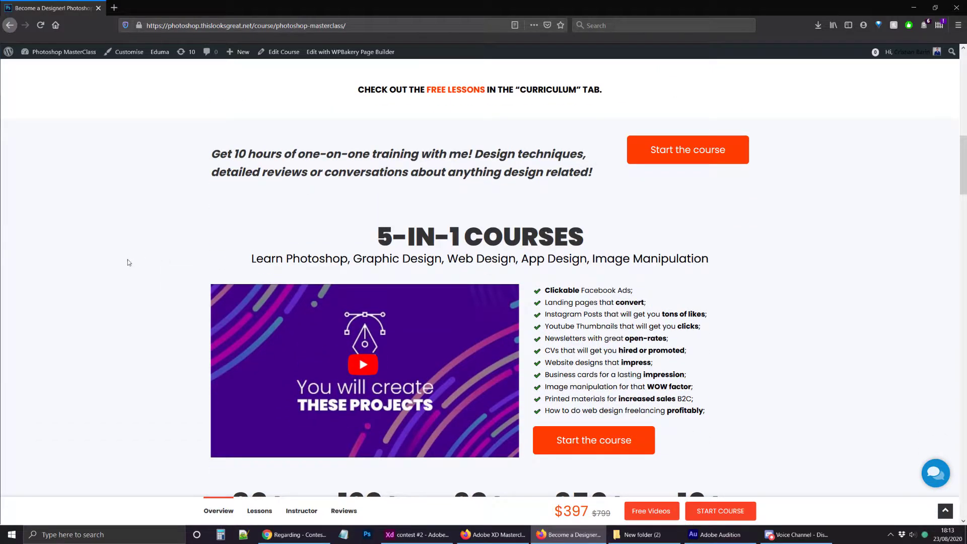
key("ctrl+w")
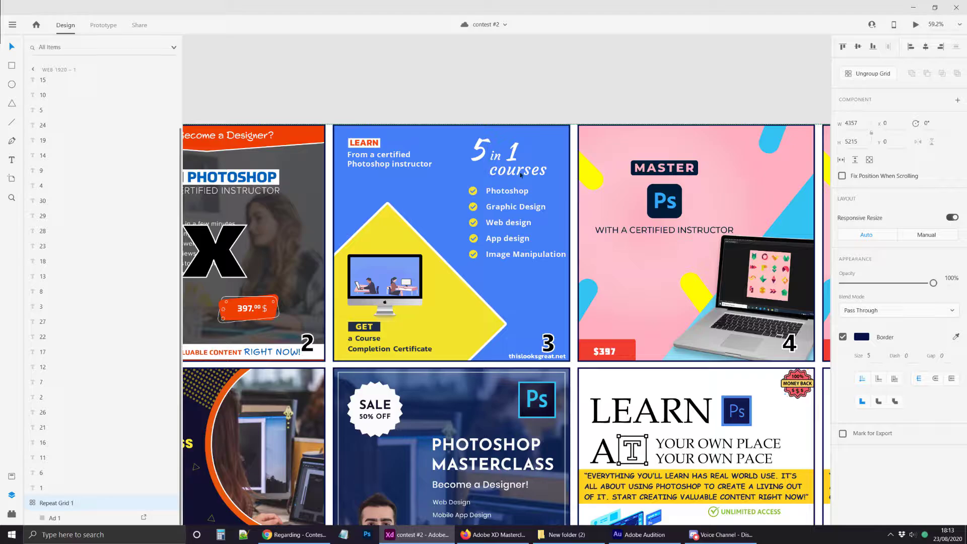
Back in Adobe XD, examine entry 3's "5 in 1 courses" heading up close, and place a copy of the x over the ad
scroll(518, 126, "up", 10, "ctrl")
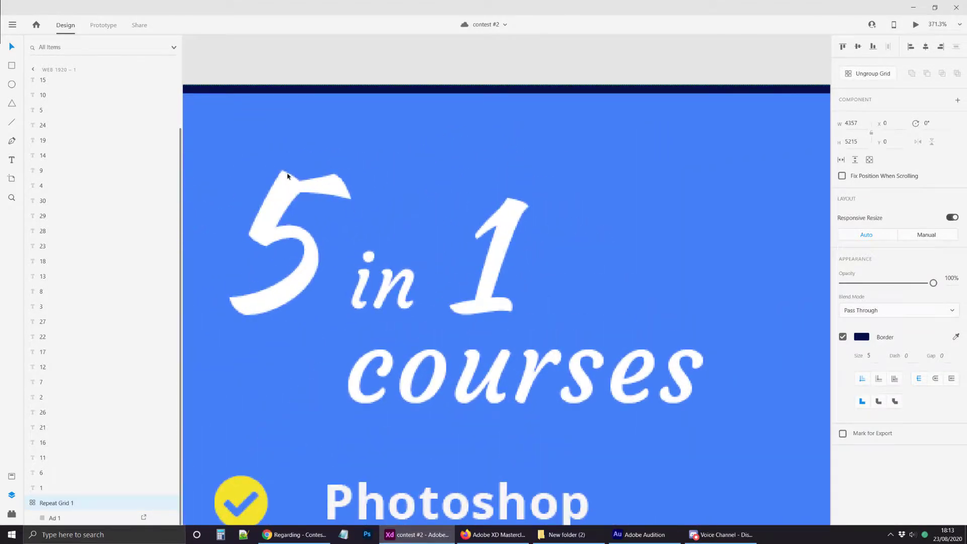
scroll(443, 282, "down", 8, "ctrl")
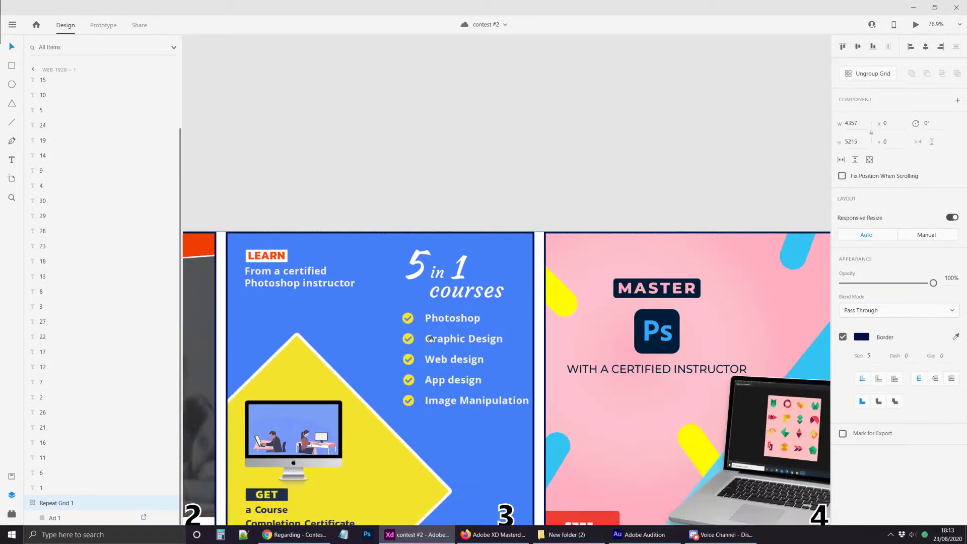
left_click_drag(430, 338, 549, 207)
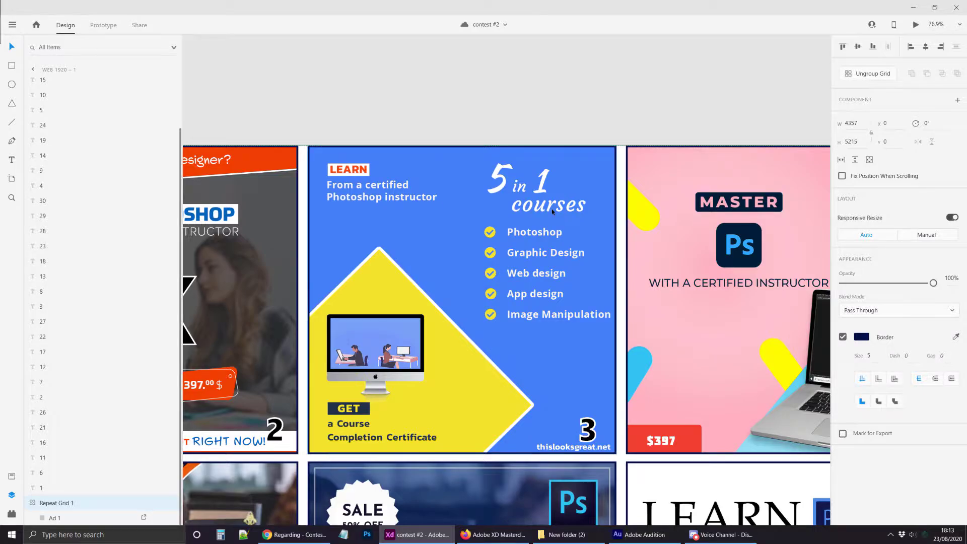
scroll(551, 208, "down", 3)
left_click_drag(245, 286, 503, 286)
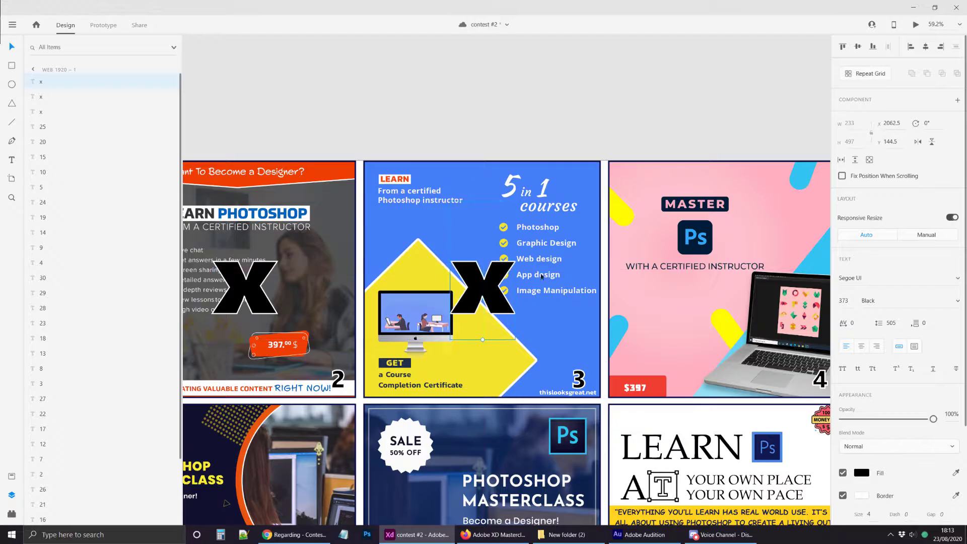
Look over the entries around entry 3, and examine entries 4 and 5 side by side
scroll(504, 286, "right", 5)
scroll(569, 273, "down", 2)
scroll(569, 273, "down", 2)
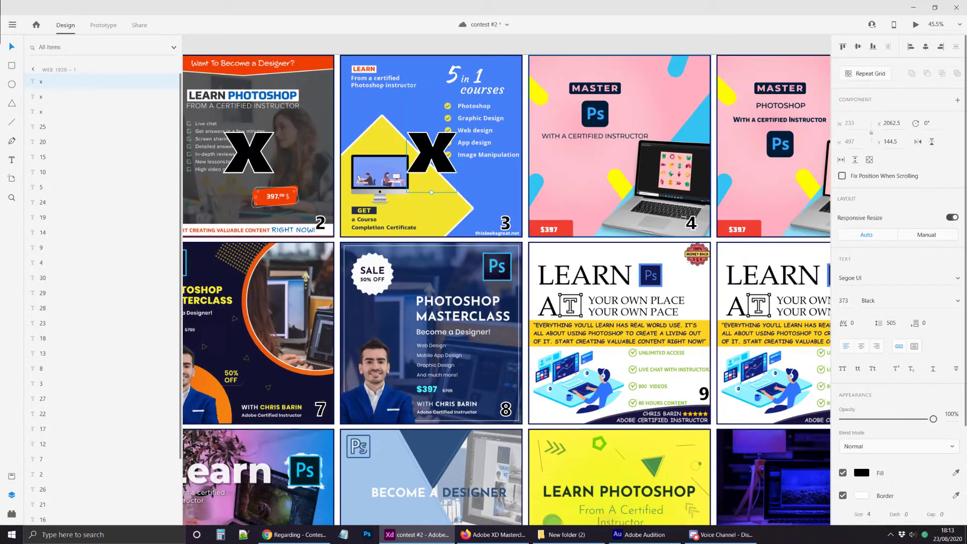
scroll(604, 262, "left", 2)
scroll(642, 254, "right", 3)
scroll(641, 254, "up", 3)
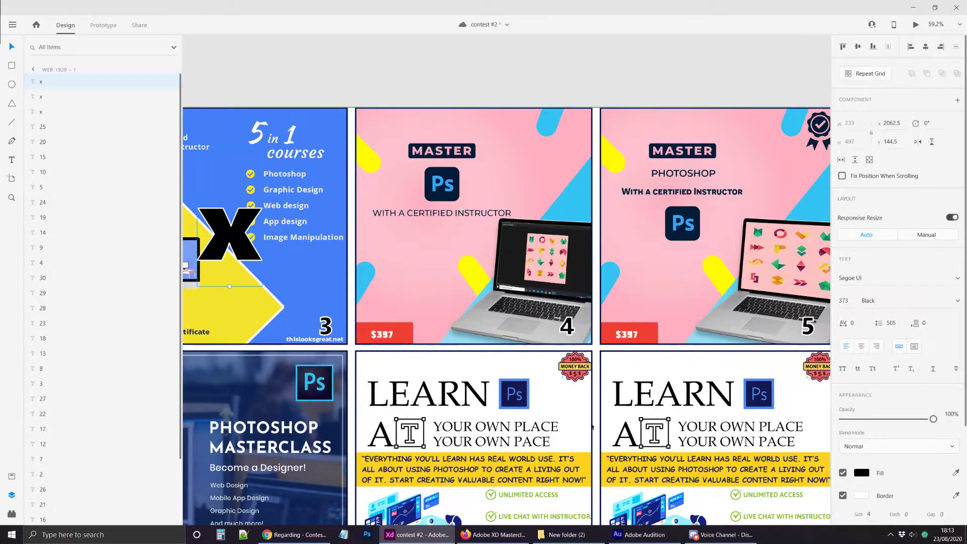
Alternate between the Discord voice channel and Adobe XD to compare the wording and layout of entries 4 and 5
key("alt+Tab")
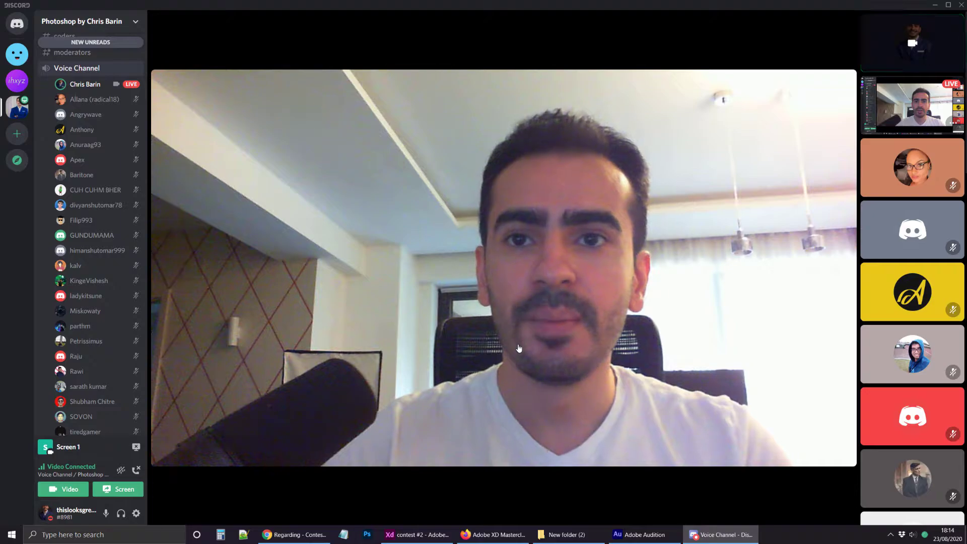
mouse_move(465, 377)
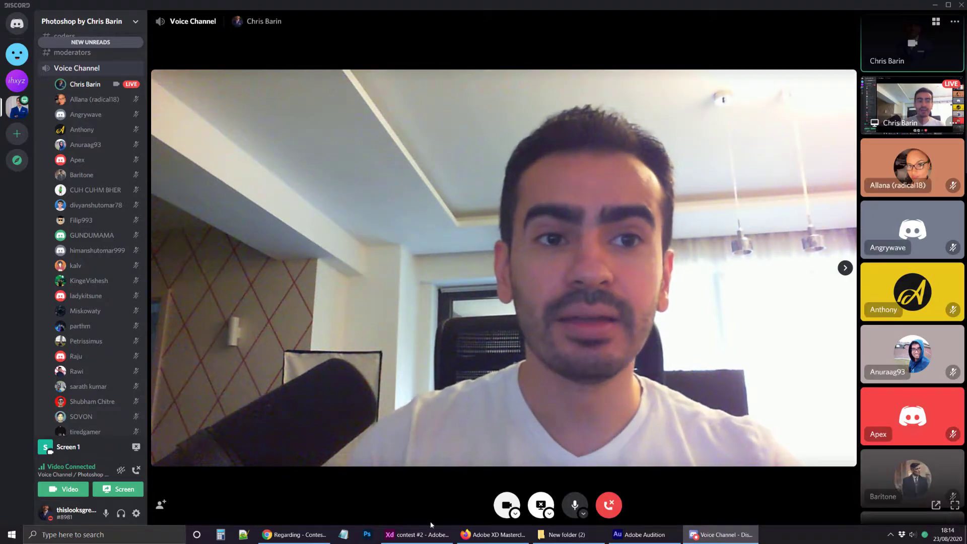
left_click(417, 534)
scroll(487, 327, "down", 5)
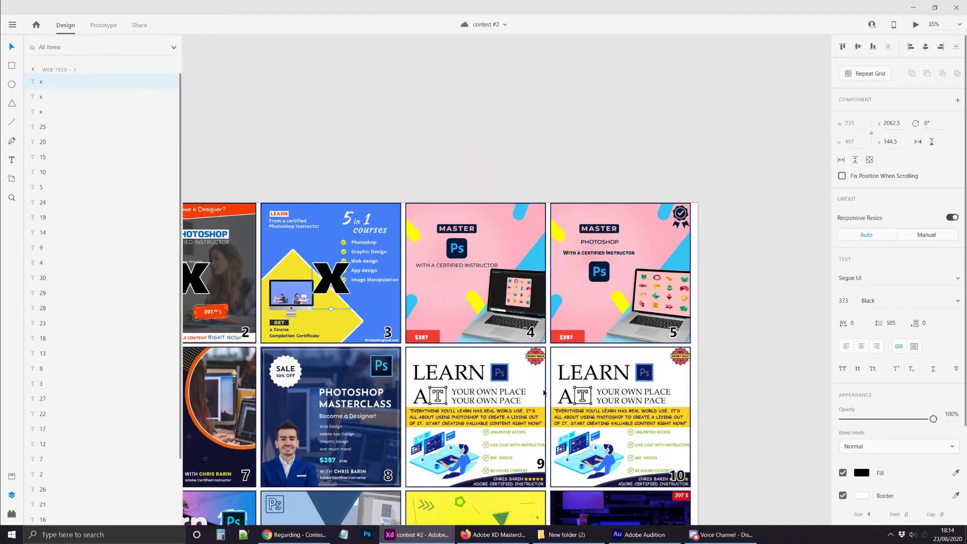
left_click(720, 535)
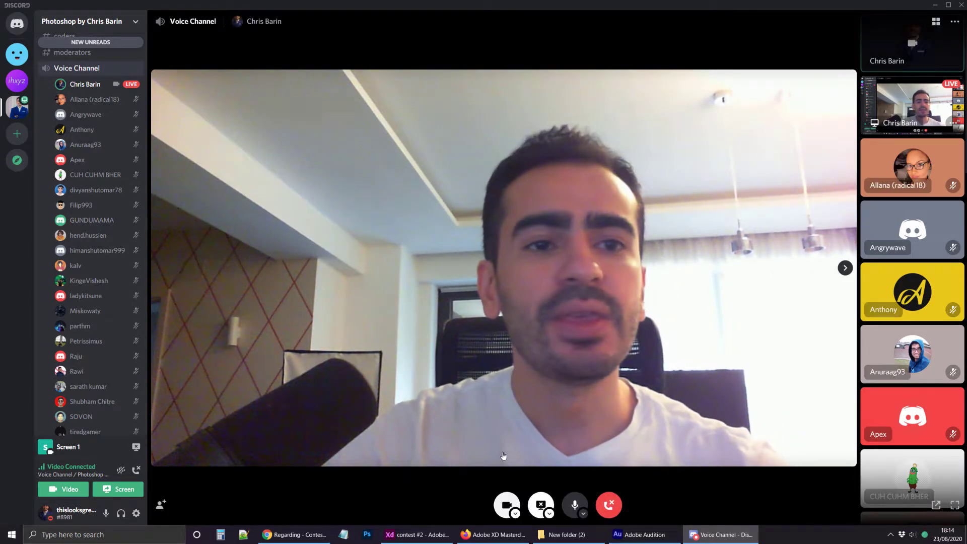
key("alt+Tab")
scroll(593, 251, "up", 3)
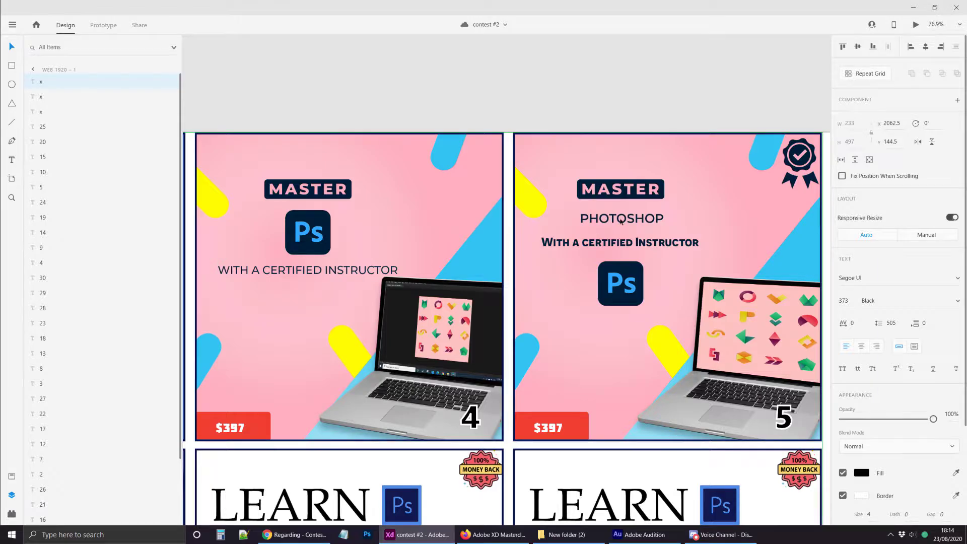
left_click(720, 534)
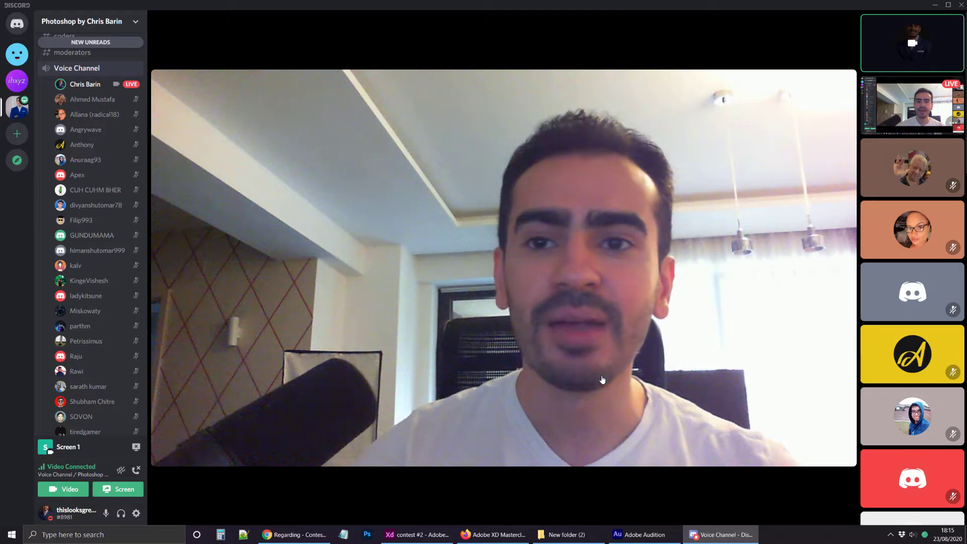
left_click(703, 536)
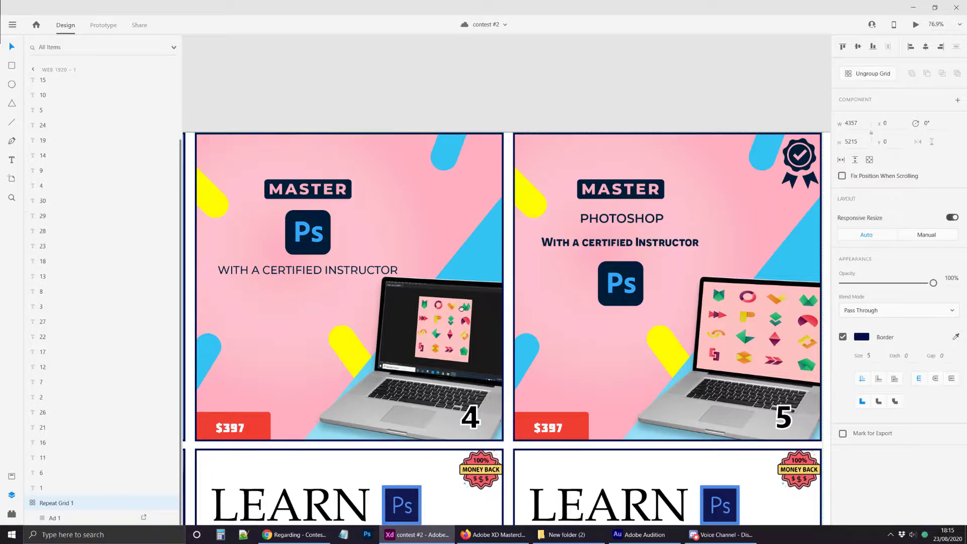
Examine entry 4's laptop screen up close, check the Discord voice channel, and compare entries 4, 5 and 6 in Adobe XD
scroll(462, 308, "right", 2)
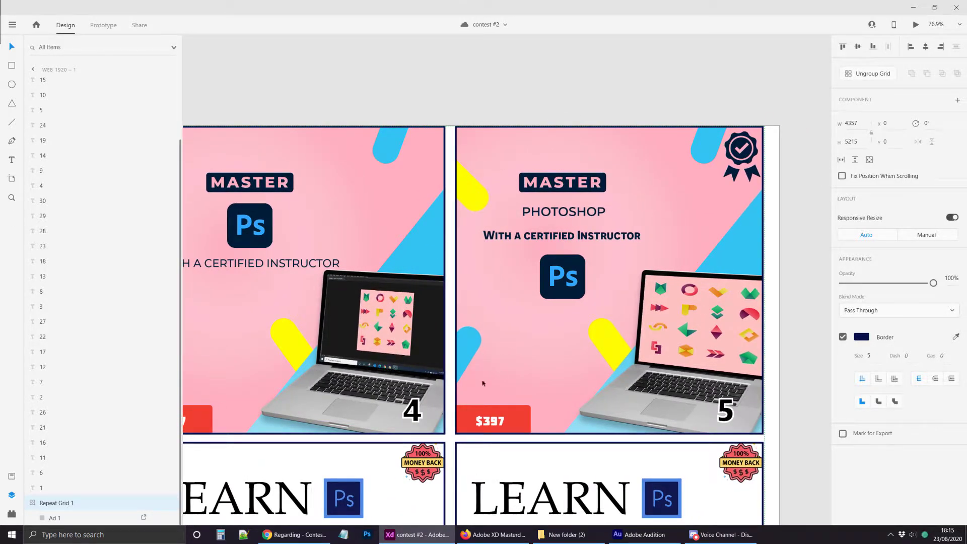
scroll(385, 354, "up", 3)
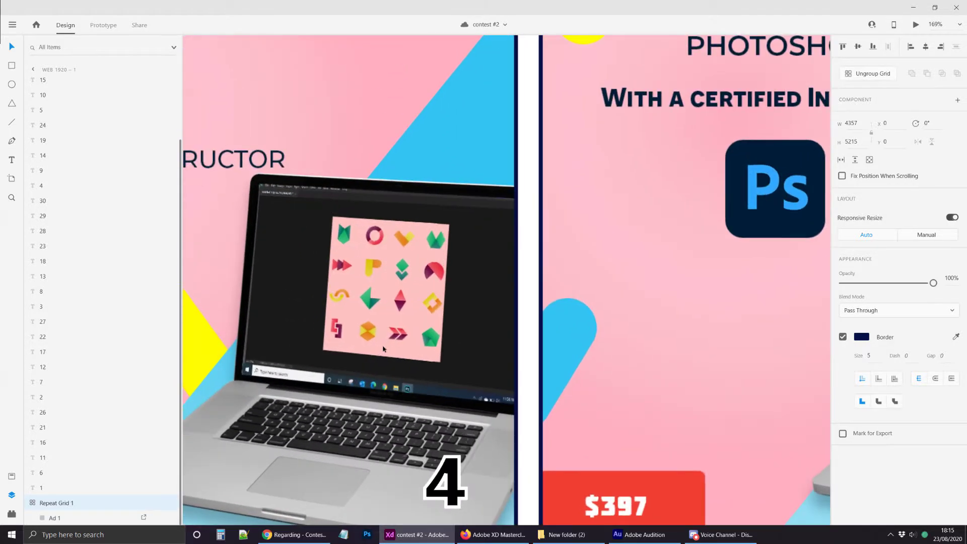
scroll(385, 354, "down", 3)
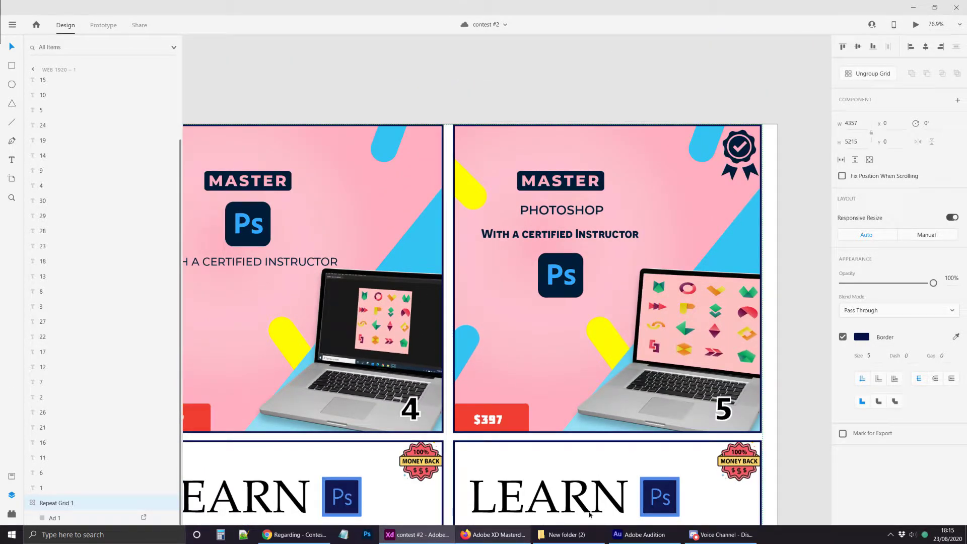
left_click(720, 534)
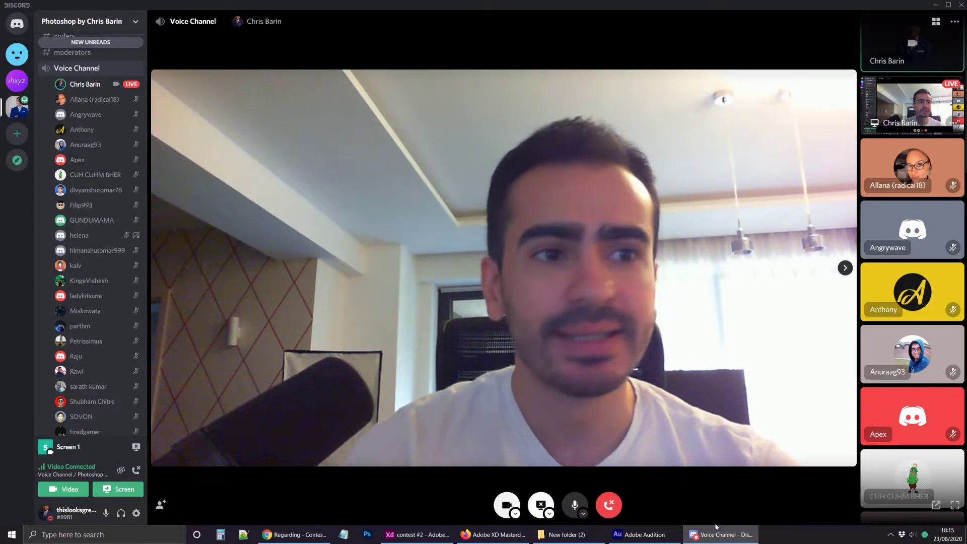
key("alt+Tab")
scroll(460, 351, "down", 5)
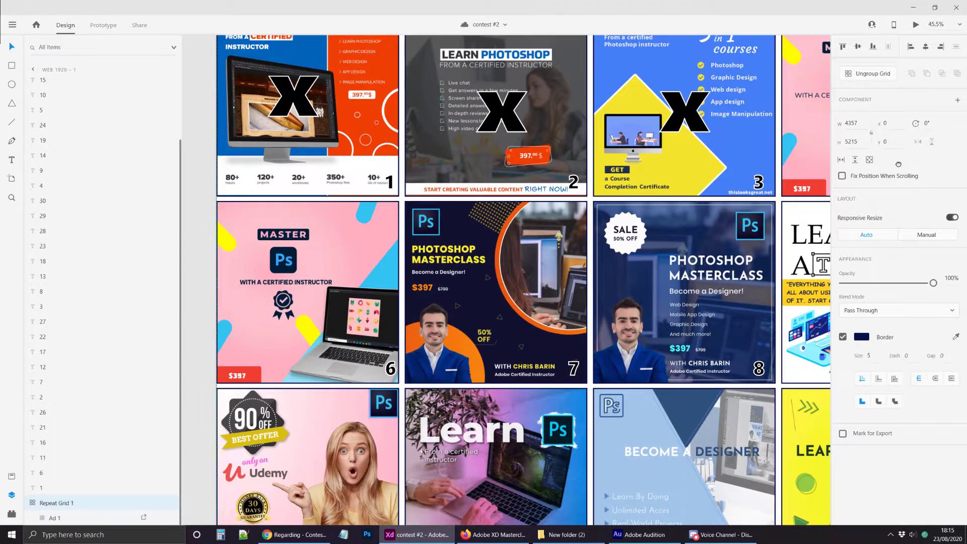
mouse_move(898, 164)
left_mouse_down()
mouse_move(475, 324)
mouse_move(760, 225)
mouse_move(892, 162)
left_mouse_up()
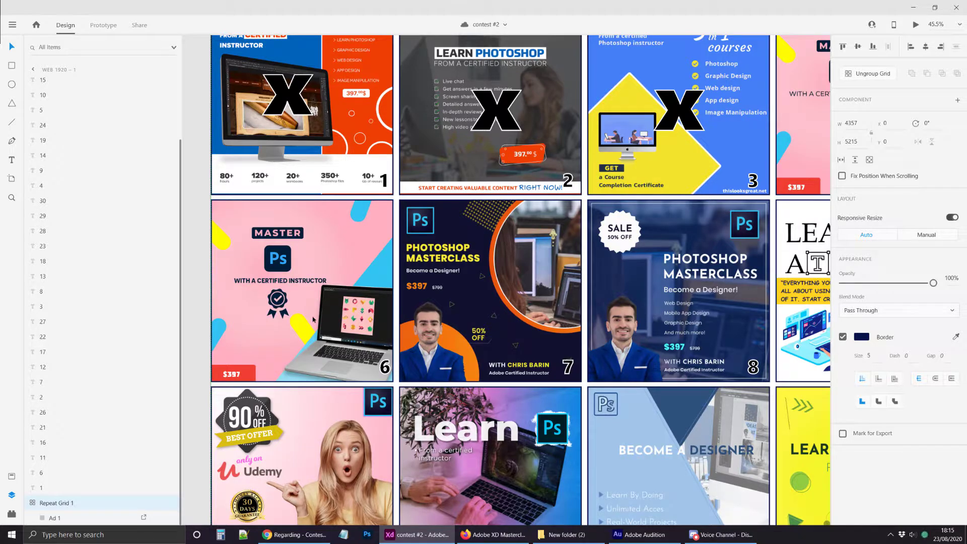
scroll(328, 313, "right", 8)
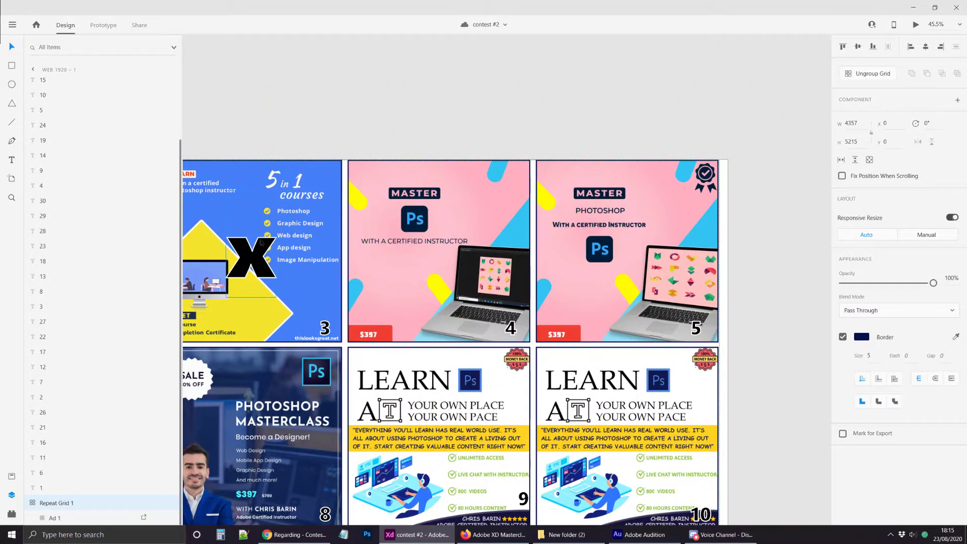
Mark entries 4 and 6 as rejected by placing a copy of the x over each ad
double_click(261, 272)
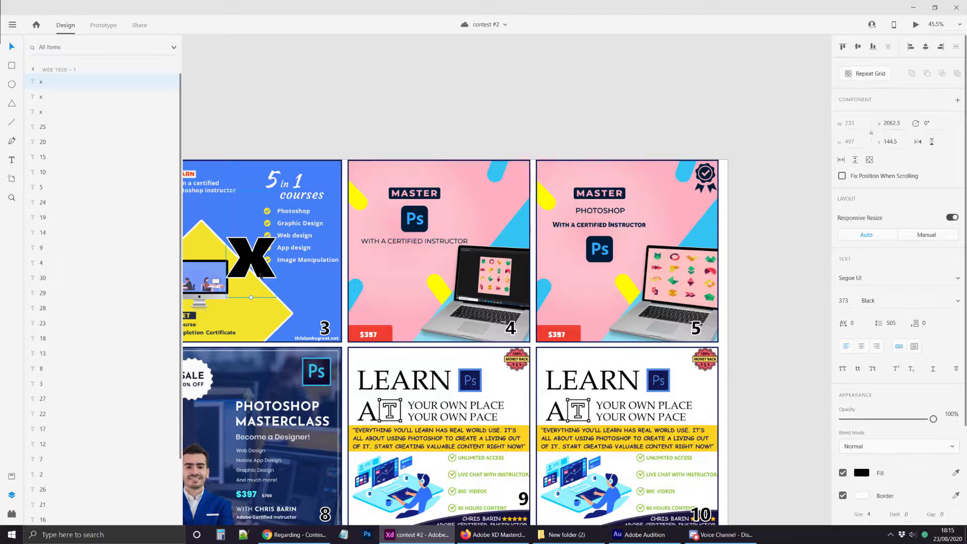
scroll(261, 274, "up", 2)
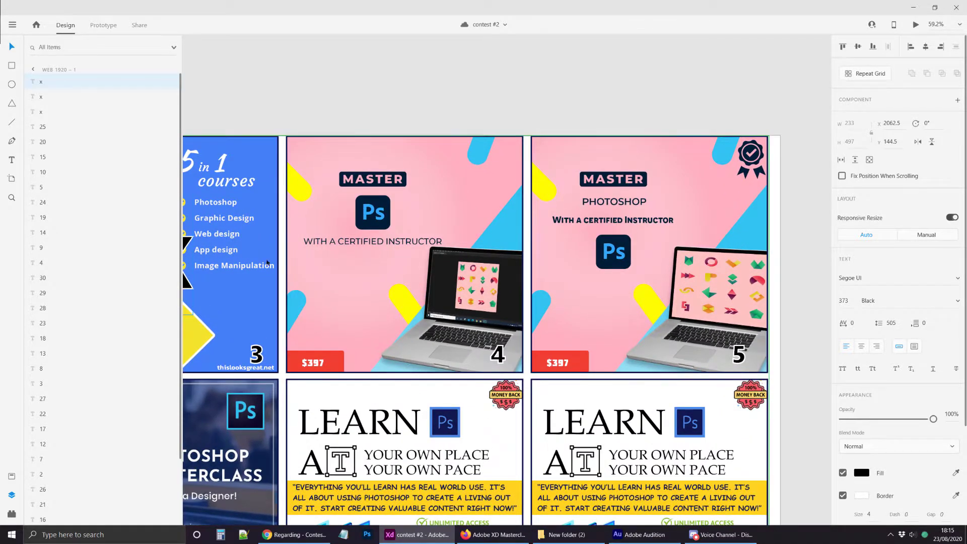
scroll(276, 268, "down", 3)
key("ctrl+d")
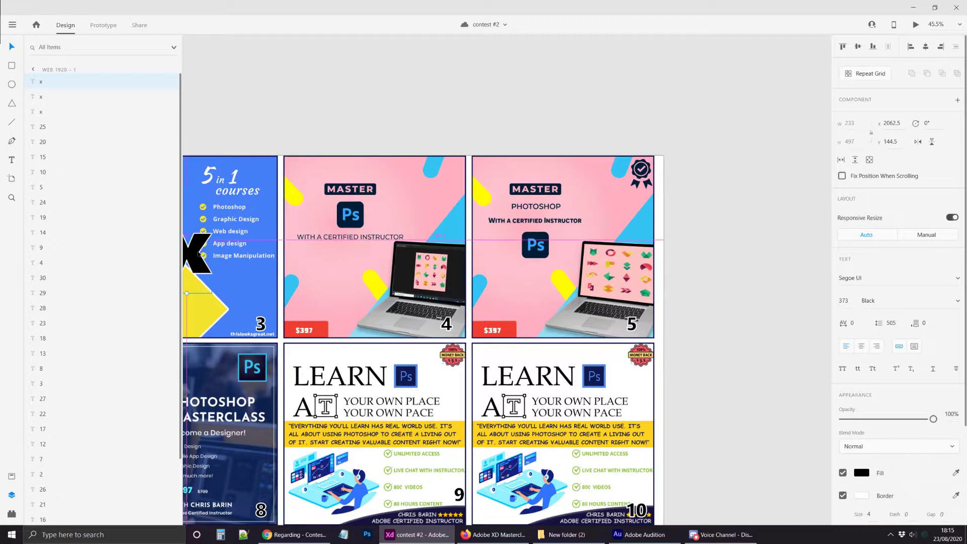
left_click_drag(201, 251, 400, 276)
left_click_drag(327, 290, 396, 270)
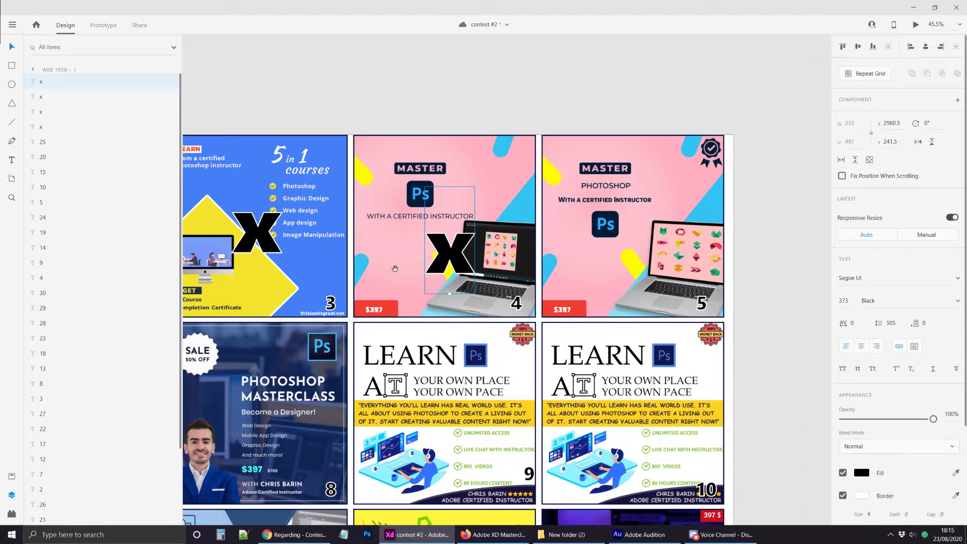
scroll(394, 268, "down", 3)
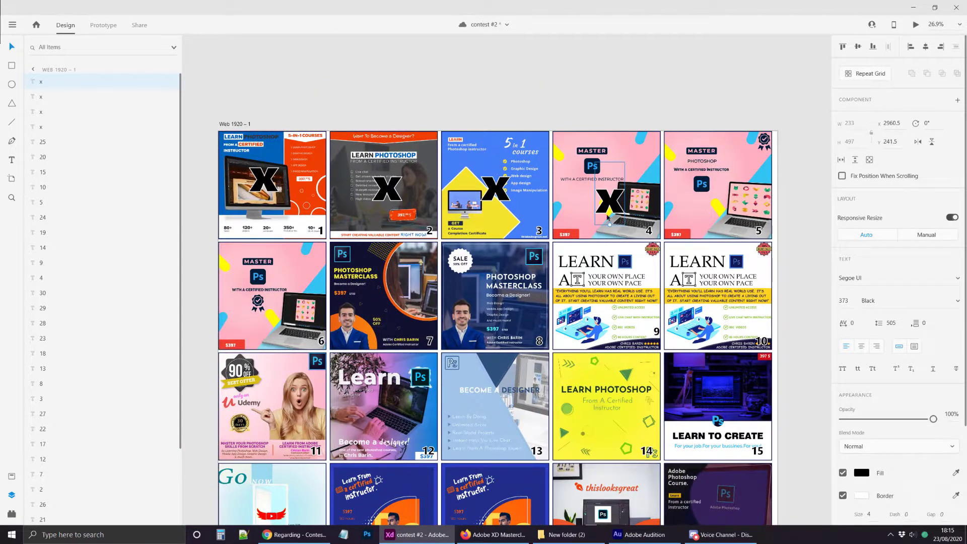
left_click_drag(610, 201, 273, 292)
Examine entry 5's "With a certified Instructor" text, Photoshop logo and laptop illustration up close
scroll(784, 187, "up", 5)
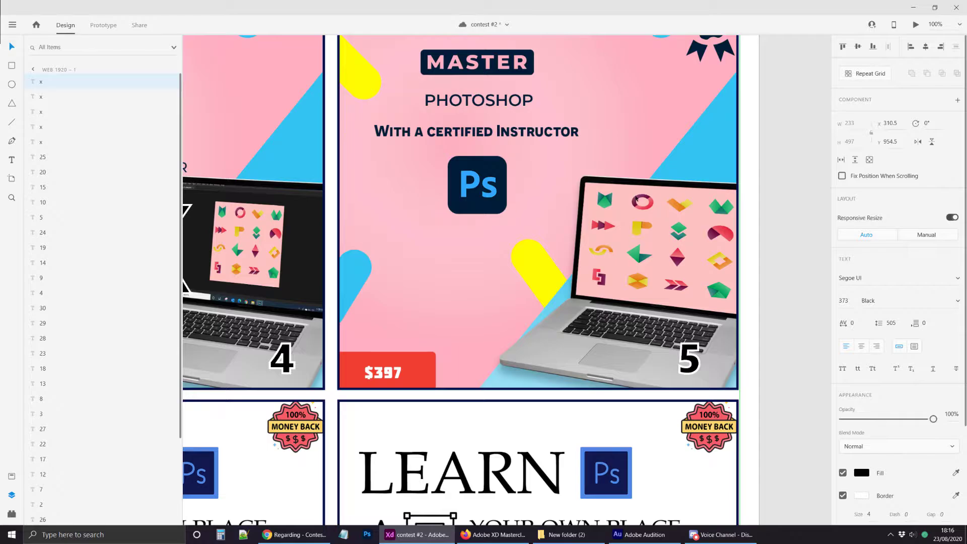
scroll(556, 173, "up", 6)
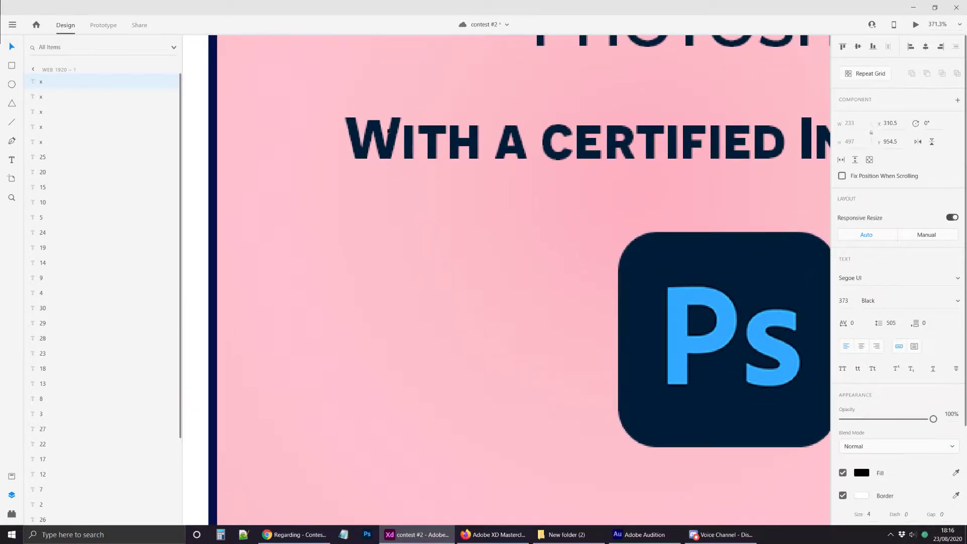
scroll(497, 141, "down", 6)
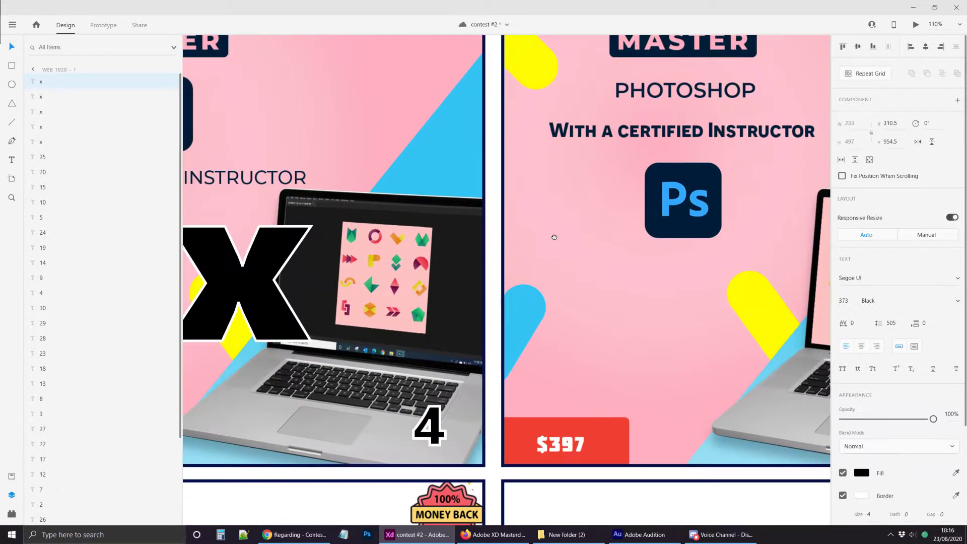
scroll(552, 237, "up", 1)
scroll(515, 290, "down", 5)
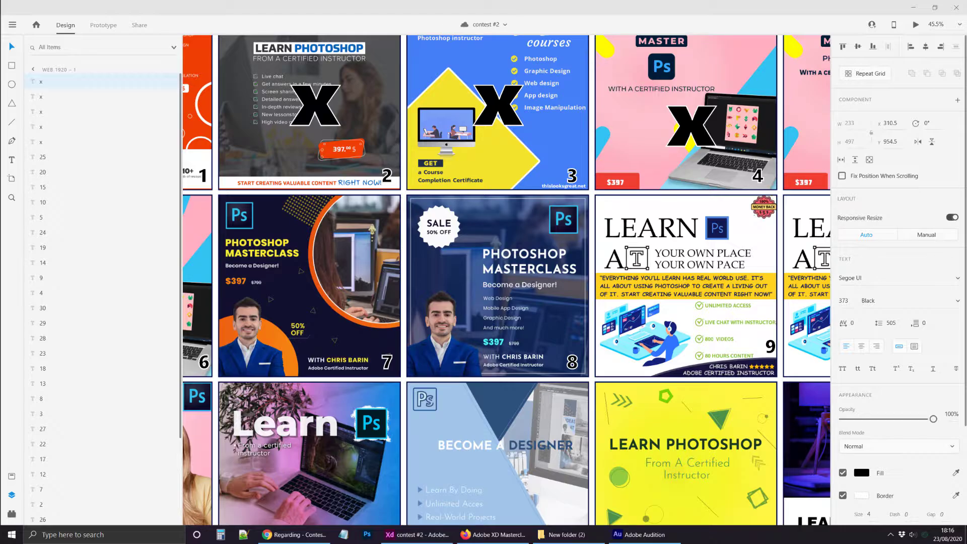
Examine entry 7's "50% OFF" label, triangle accents and circular workstation photo up close
key("Escape")
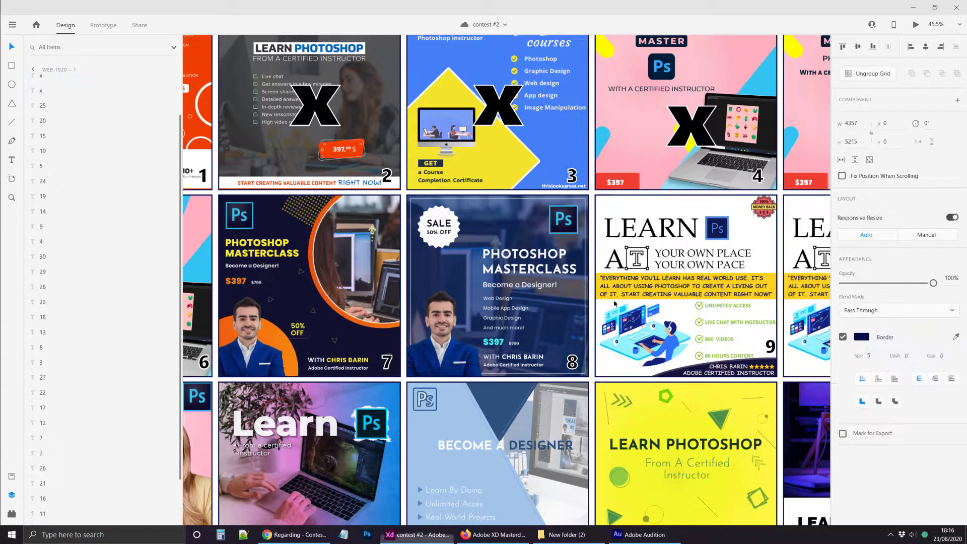
scroll(499, 294, "down", 5)
scroll(498, 294, "up", 6)
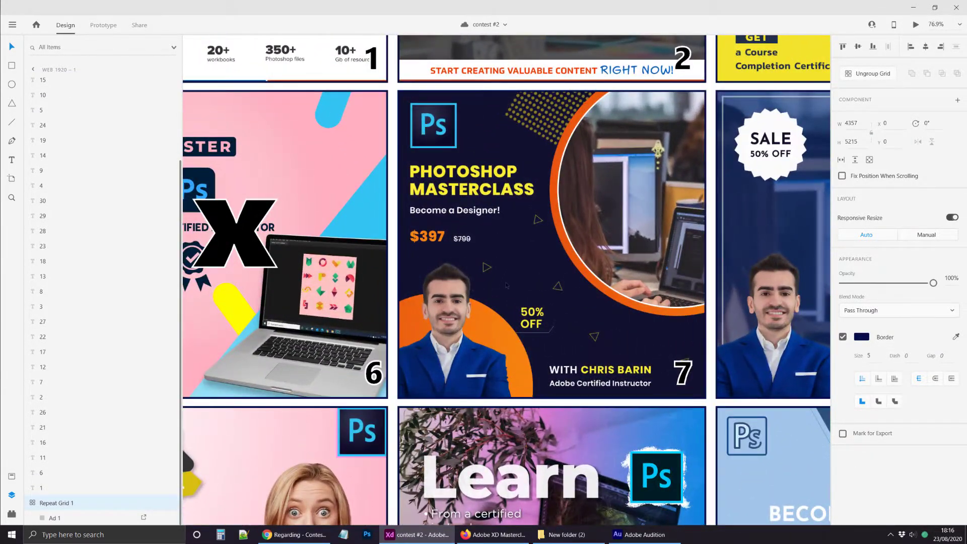
scroll(547, 343, "up", 3)
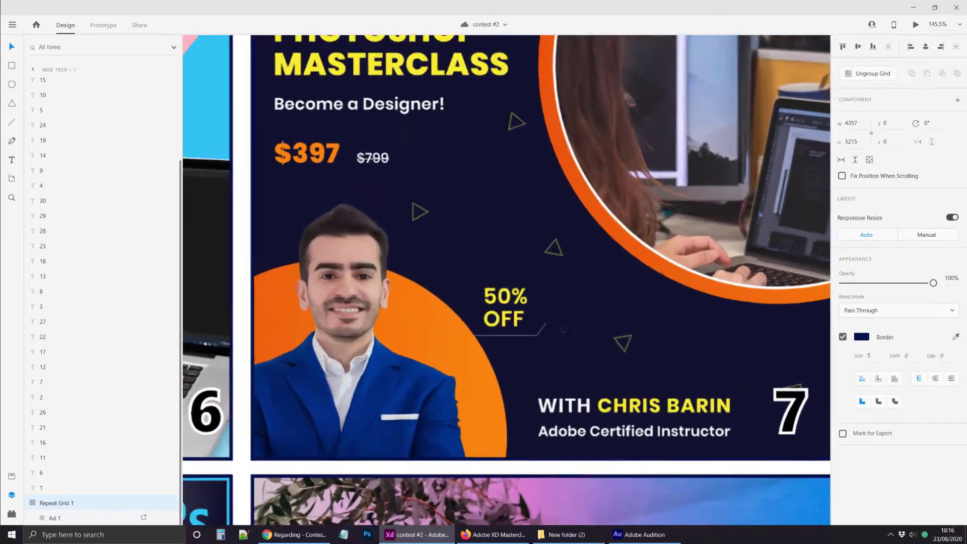
scroll(547, 342, "down", 2)
left_click_drag(532, 249, 459, 282)
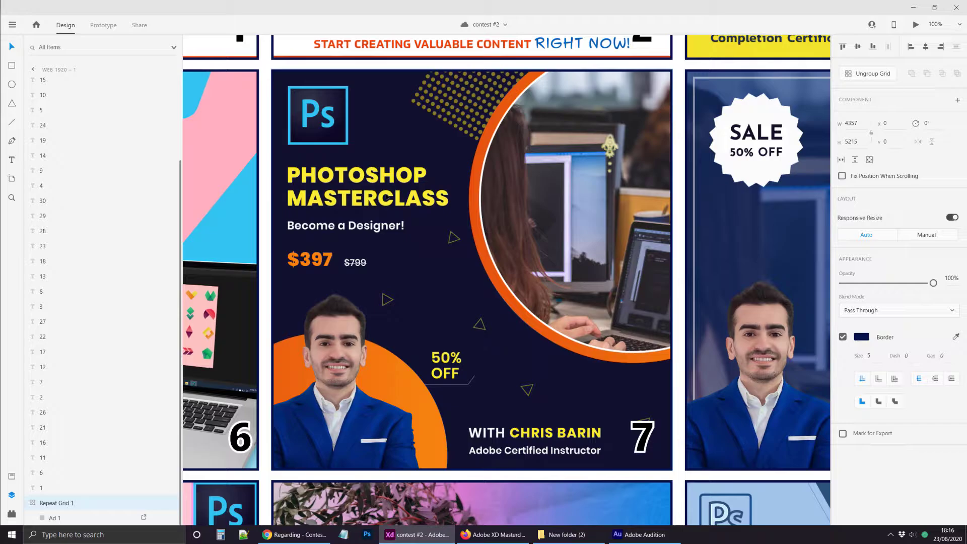
scroll(383, 181, "down", 1)
scroll(618, 245, "up", 4)
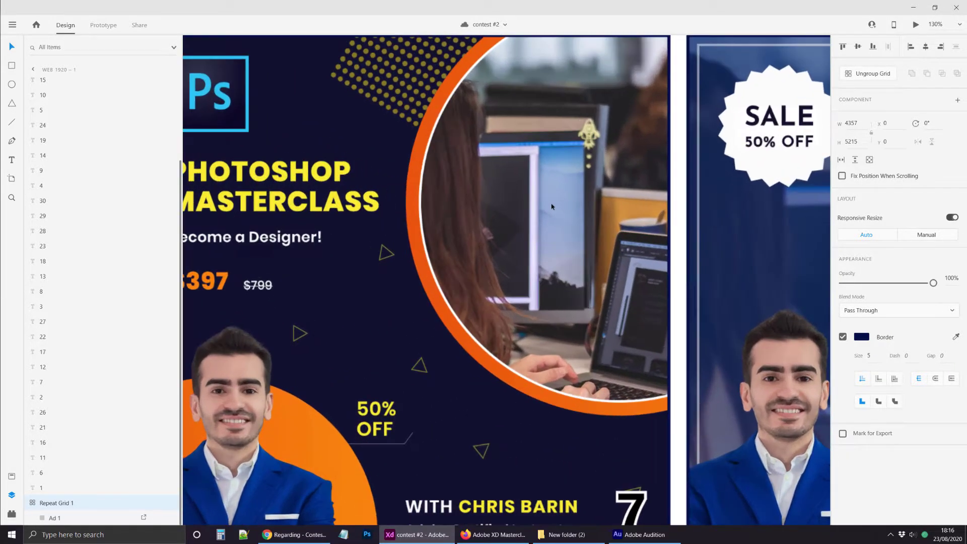
scroll(617, 246, "down", 4)
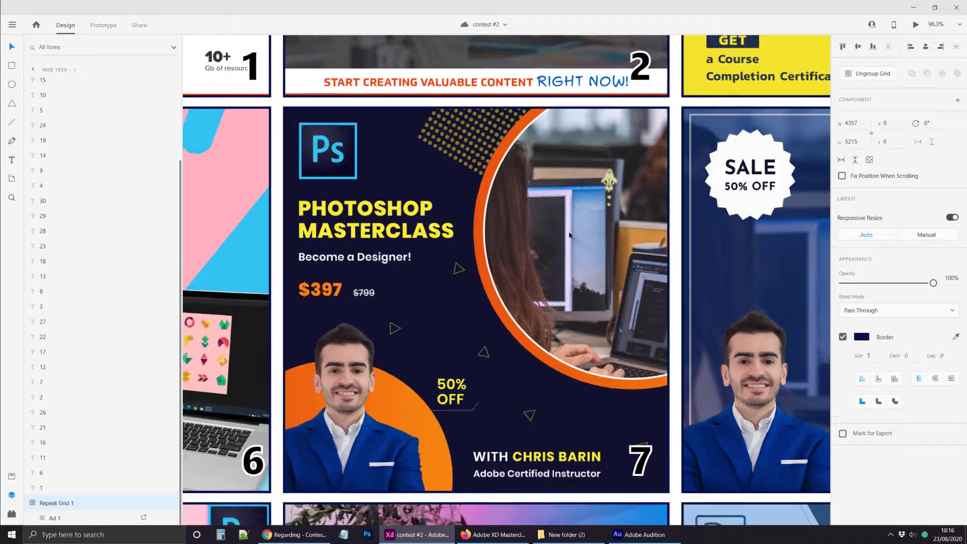
scroll(571, 235, "down", 1)
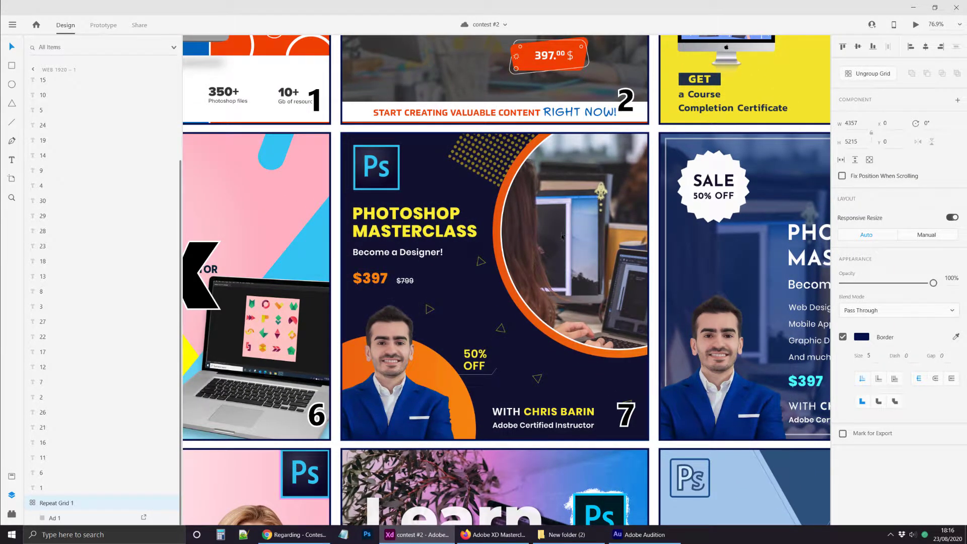
Examine entry 7's instructor credit up close and its overall layout alongside the neighbouring entries
scroll(561, 393, "up", 5)
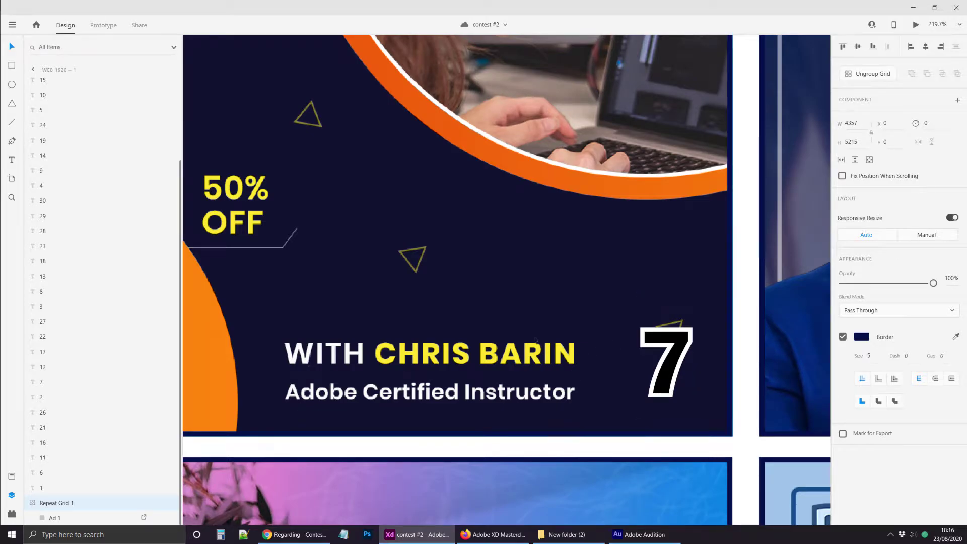
scroll(579, 508, "down", 5)
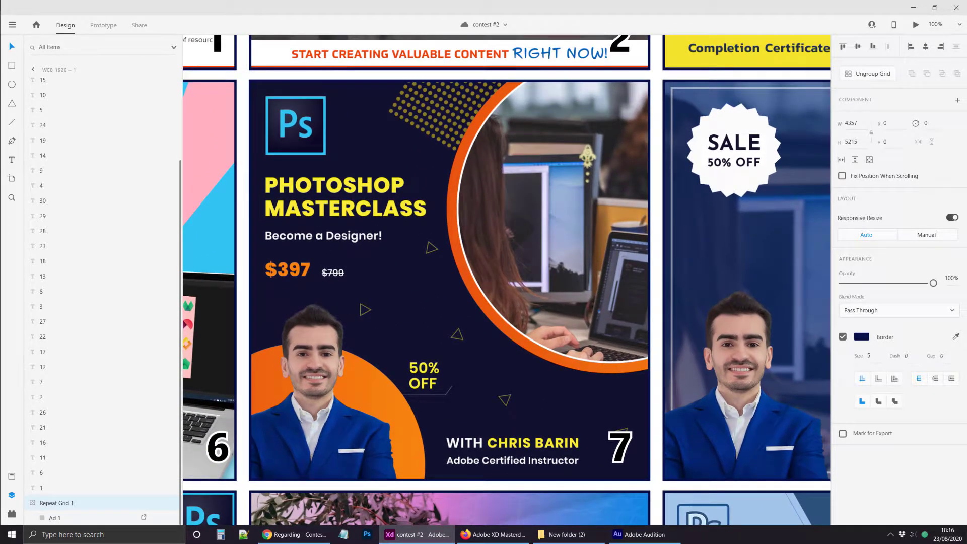
scroll(409, 341, "down", 3)
scroll(265, 270, "up", 4)
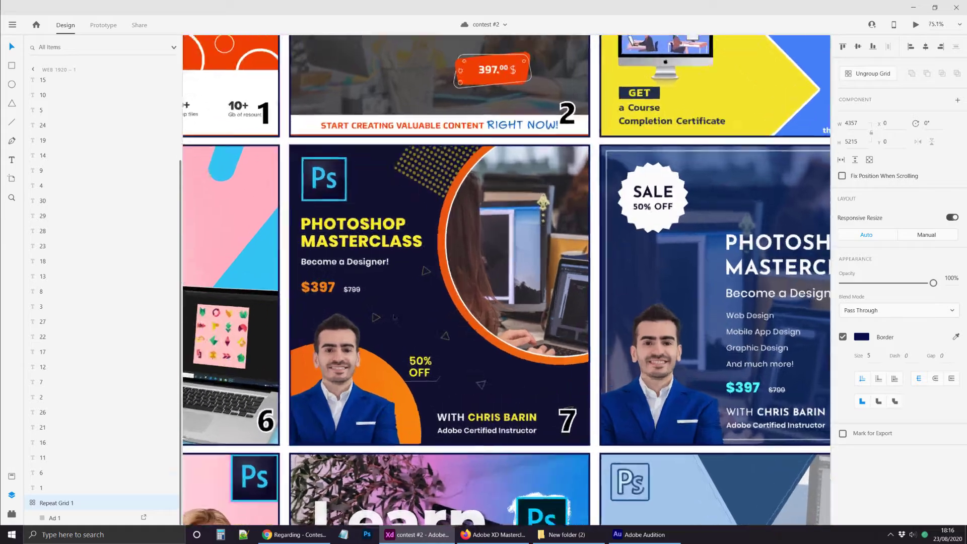
scroll(267, 272, "down", 2)
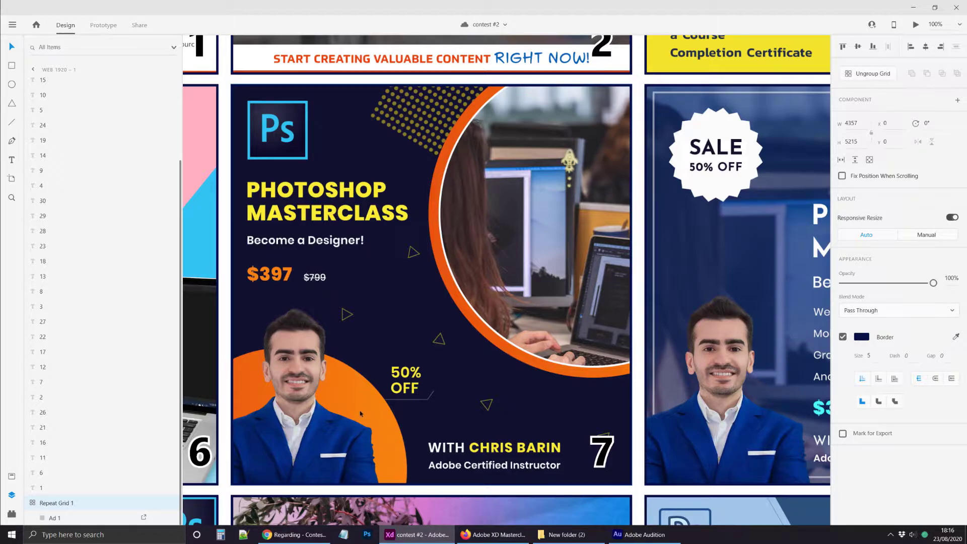
scroll(360, 412, "down", 1)
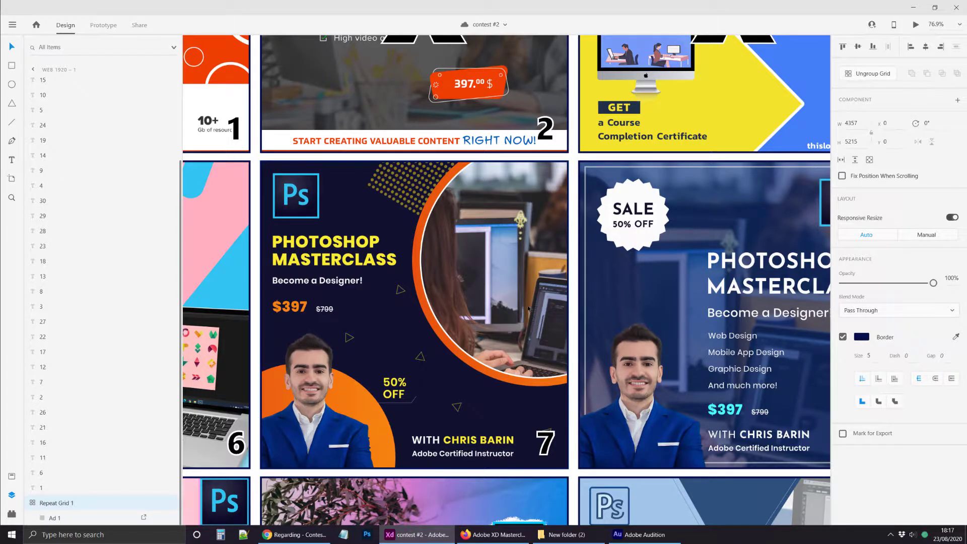
scroll(522, 301, "down", 2)
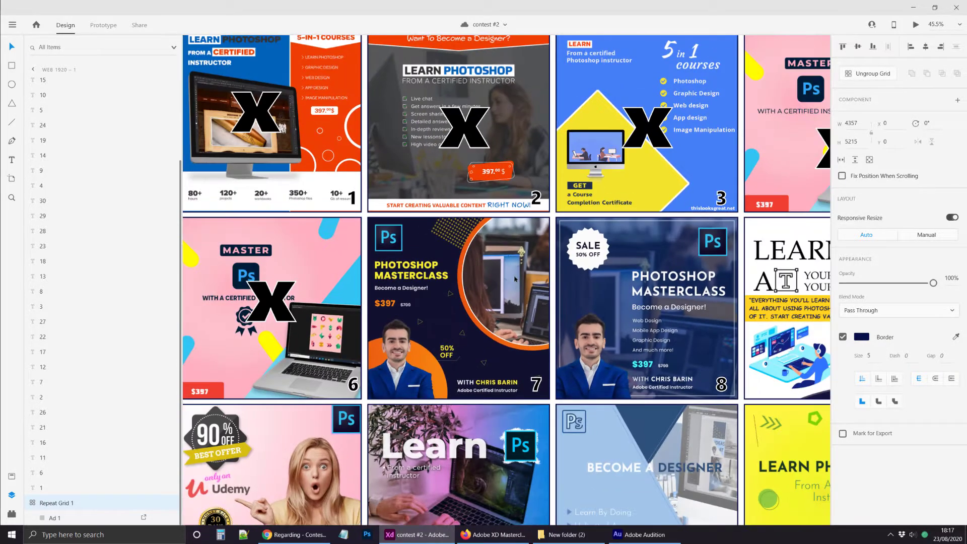
scroll(504, 307, "up", 3)
scroll(493, 315, "down", 2)
scroll(493, 314, "left", 3)
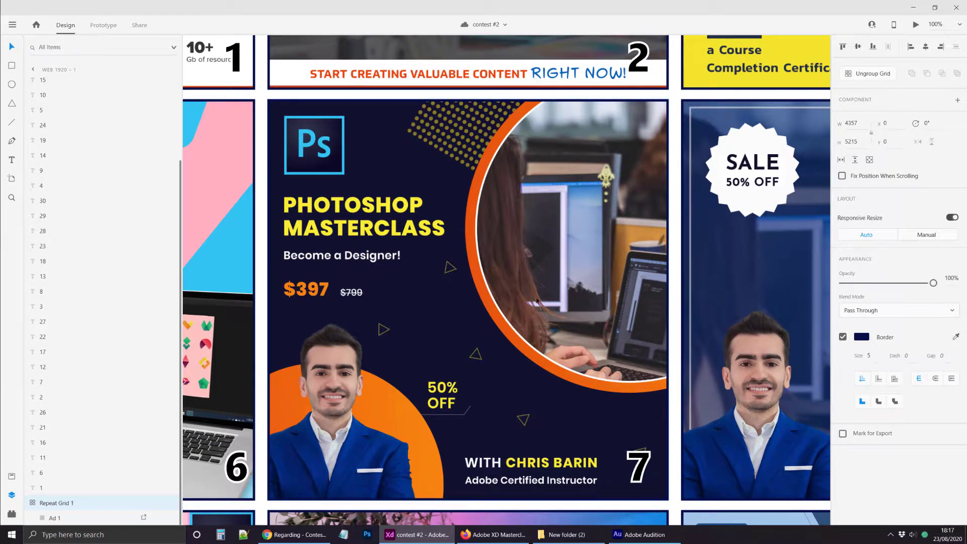
Examine entry 8's overall layout and its "SALE 50% OFF" badge, comparing the ad with entry 7
scroll(535, 276, "down", 3)
scroll(365, 283, "right", 4)
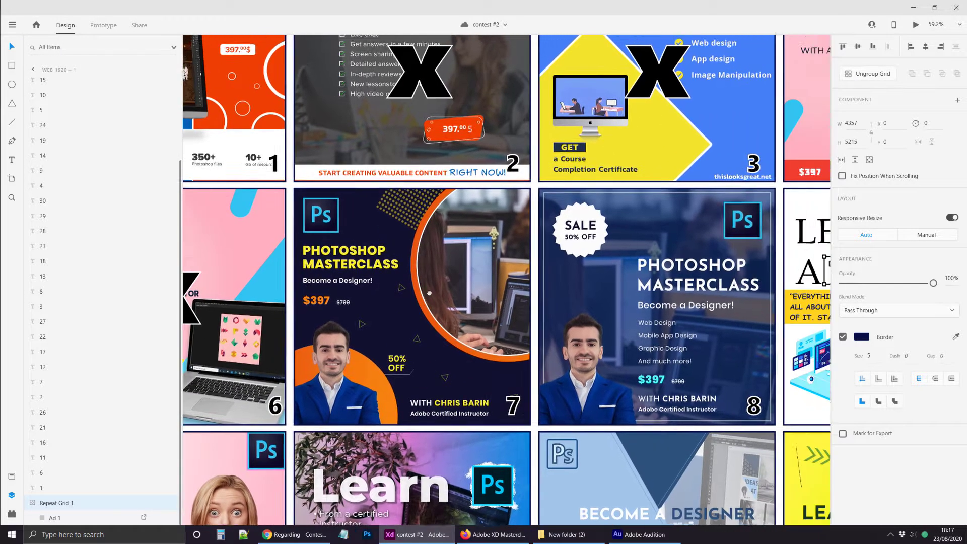
scroll(365, 283, "down", 1)
scroll(368, 287, "right", 3)
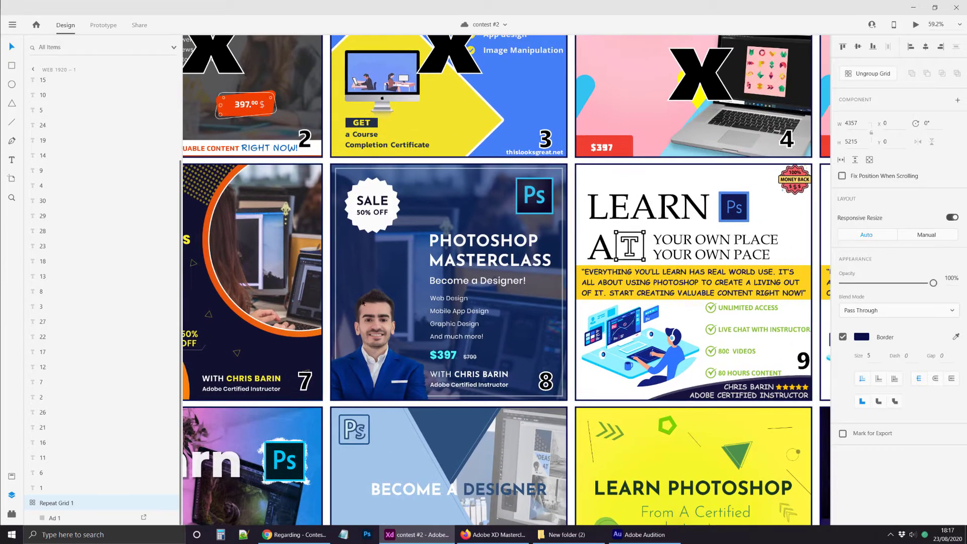
scroll(381, 309, "up", 2)
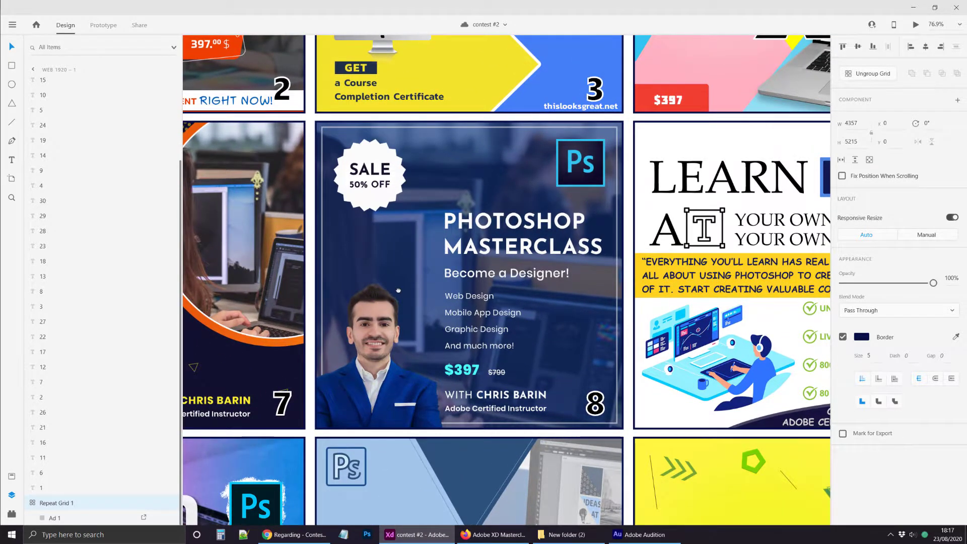
scroll(449, 300, "left", 3)
scroll(449, 301, "up", 1)
left_click_drag(450, 300, 461, 301)
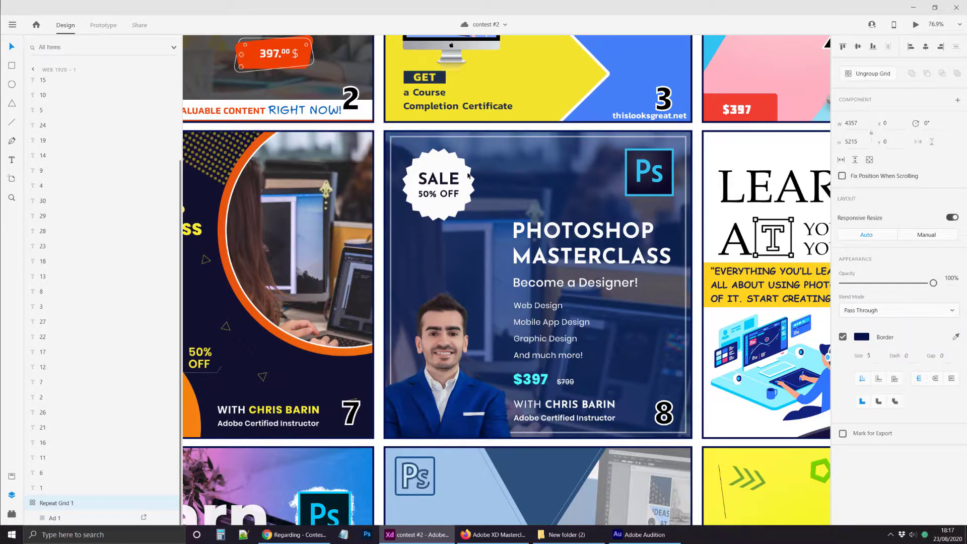
scroll(466, 180, "up", 6)
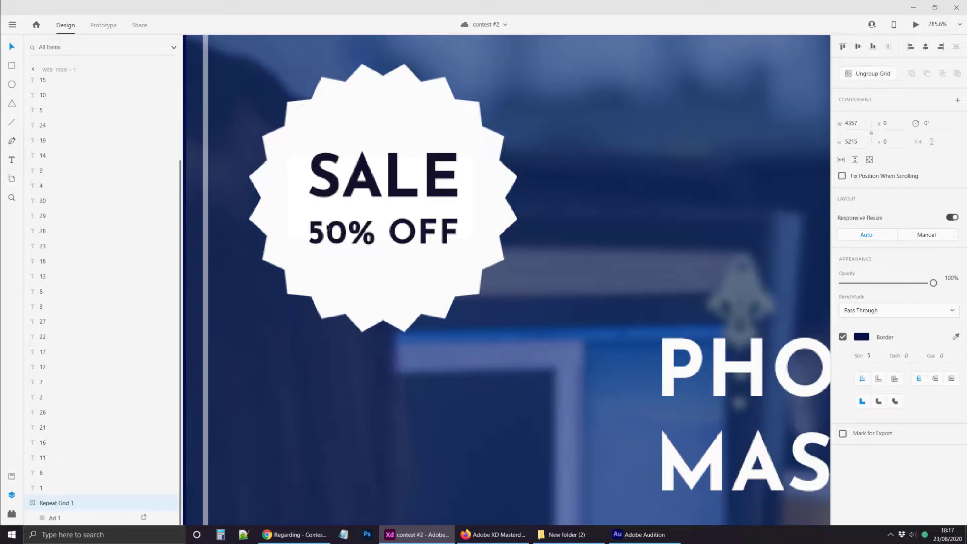
scroll(350, 282, "down", 6)
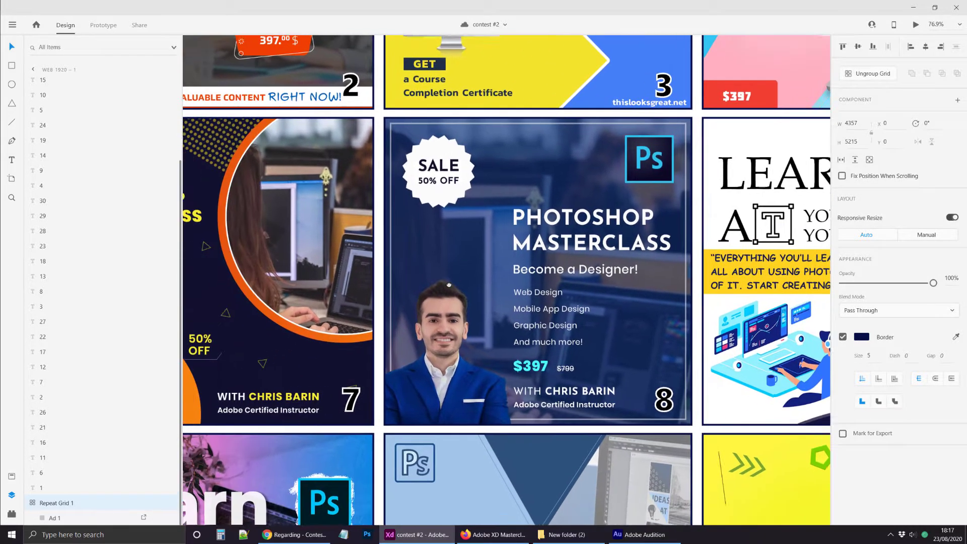
left_click_drag(448, 285, 499, 269)
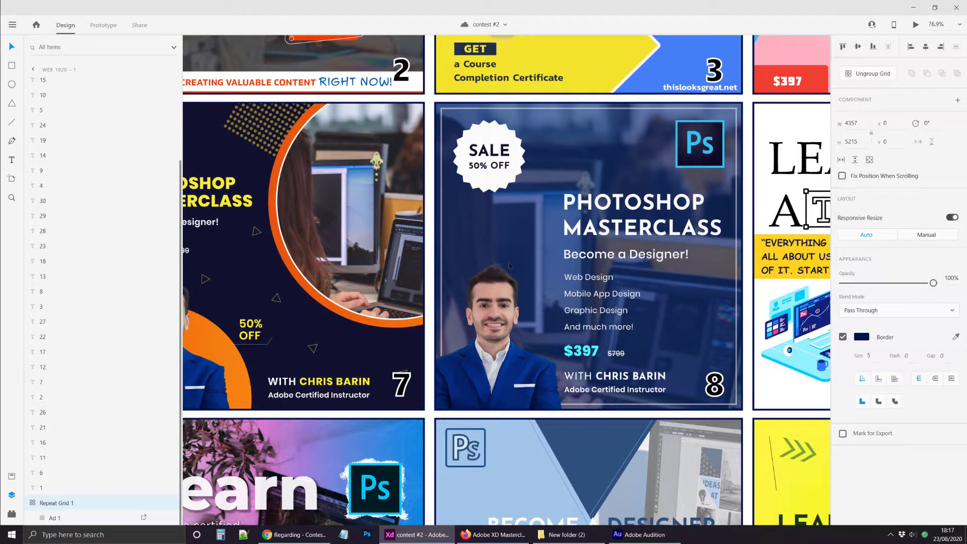
scroll(540, 248, "down", 1)
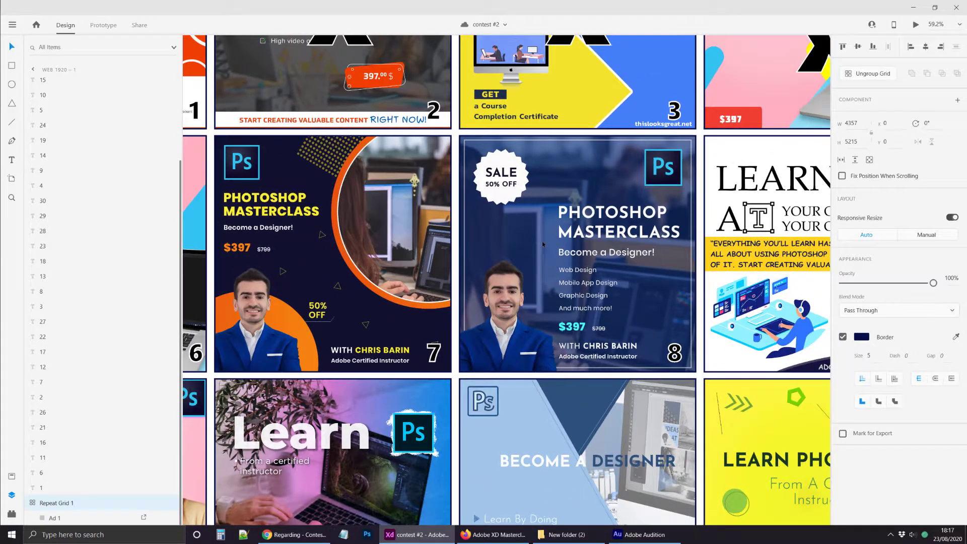
Compare the Photoshop logos on entries 6 and 7 with the official Photoshop app icon
scroll(661, 170, "down", 2)
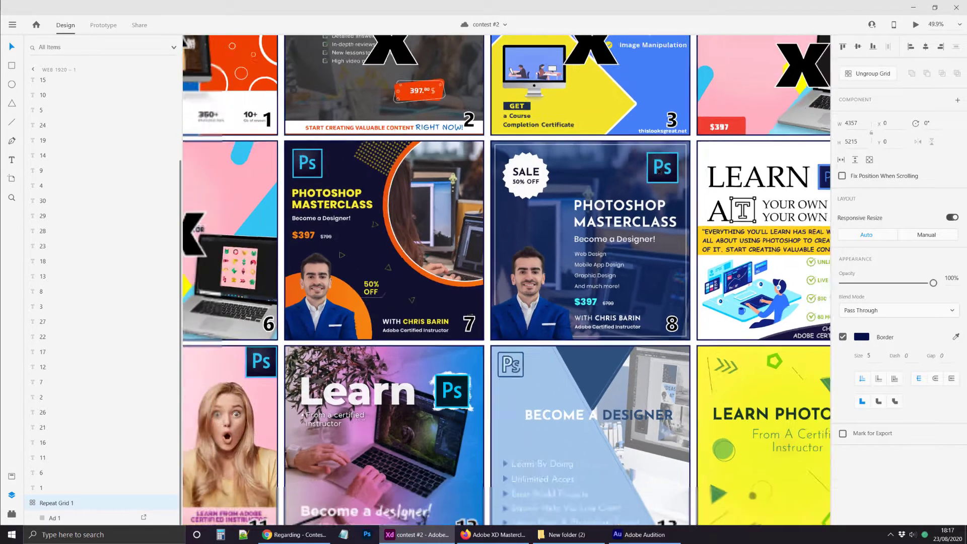
scroll(503, 201, "left", 3)
scroll(415, 172, "up", 1)
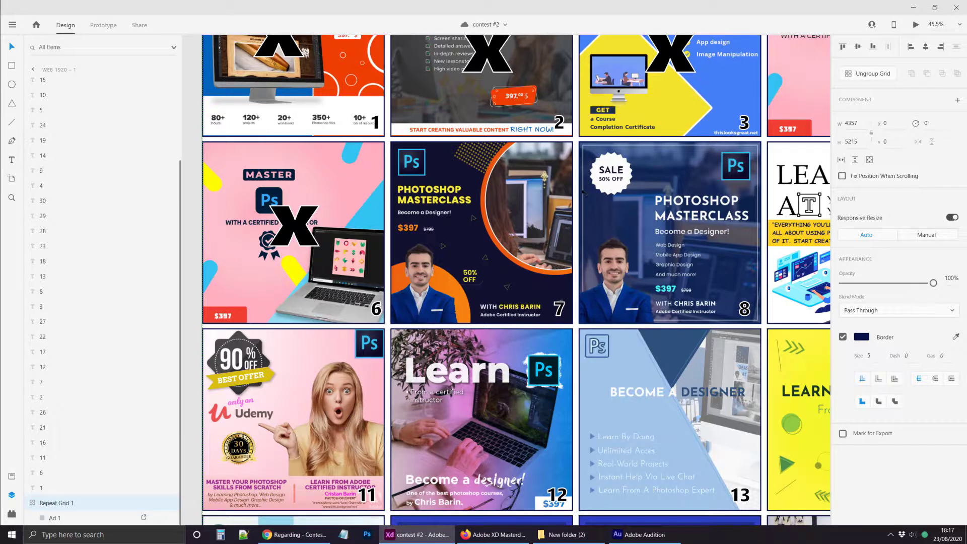
scroll(276, 198, "up", 5)
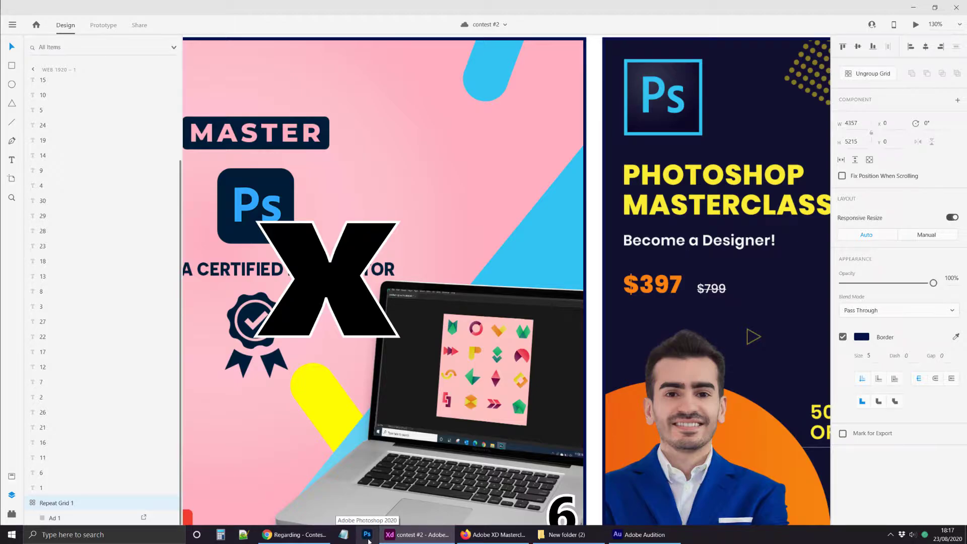
scroll(368, 209, "down", 4)
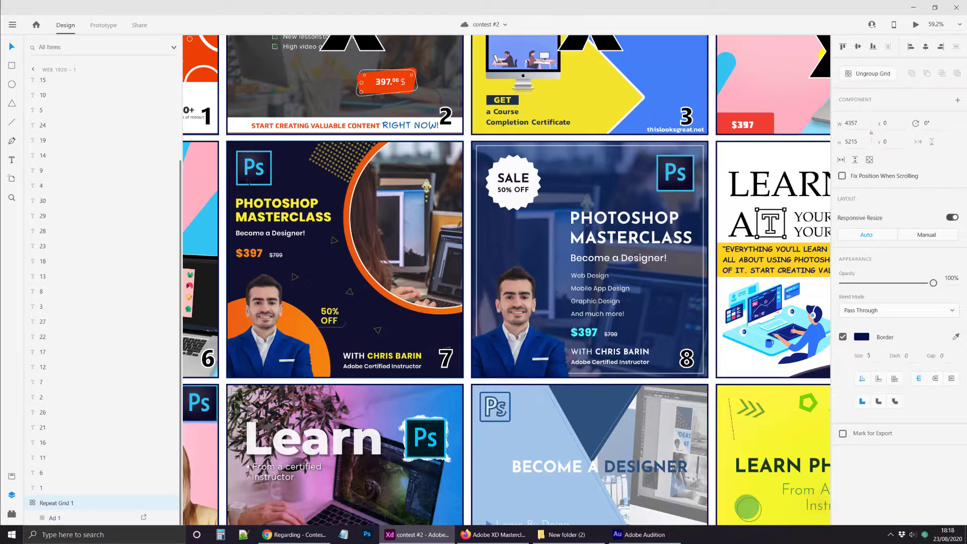
Examine the alignment of entry 7's instructor name and "Adobe Certified Instructor" line at high magnification
scroll(432, 363, "up", 10)
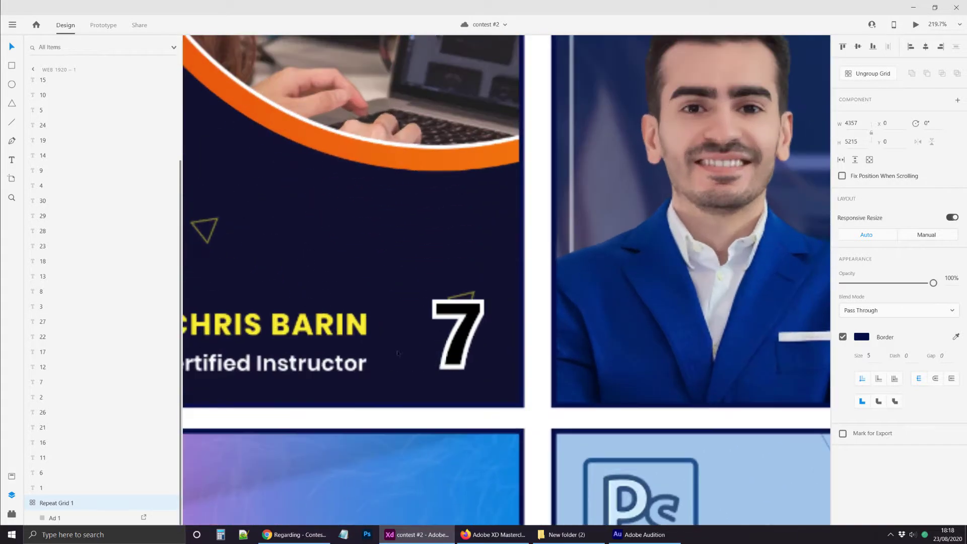
left_click_drag(274, 322, 480, 323)
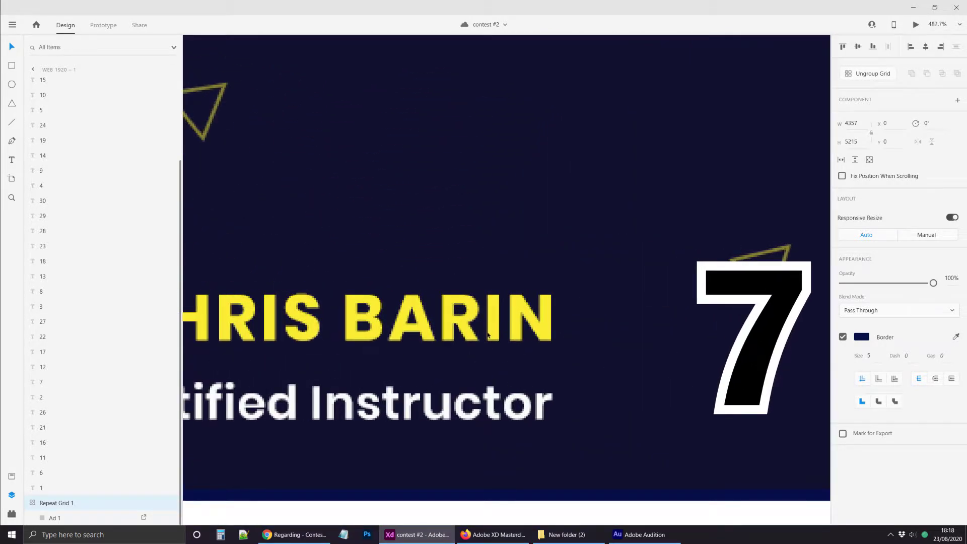
key("ctrl+1")
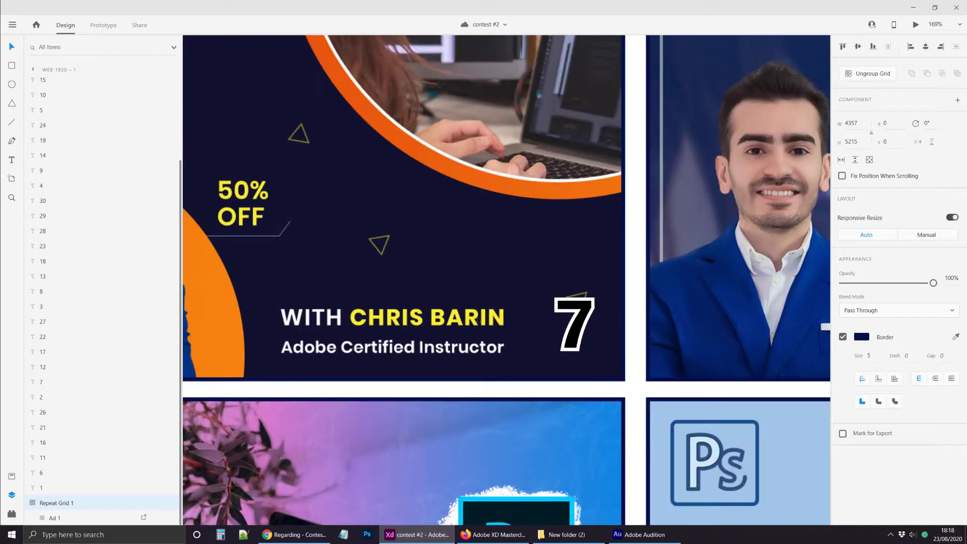
key("ctrl+0")
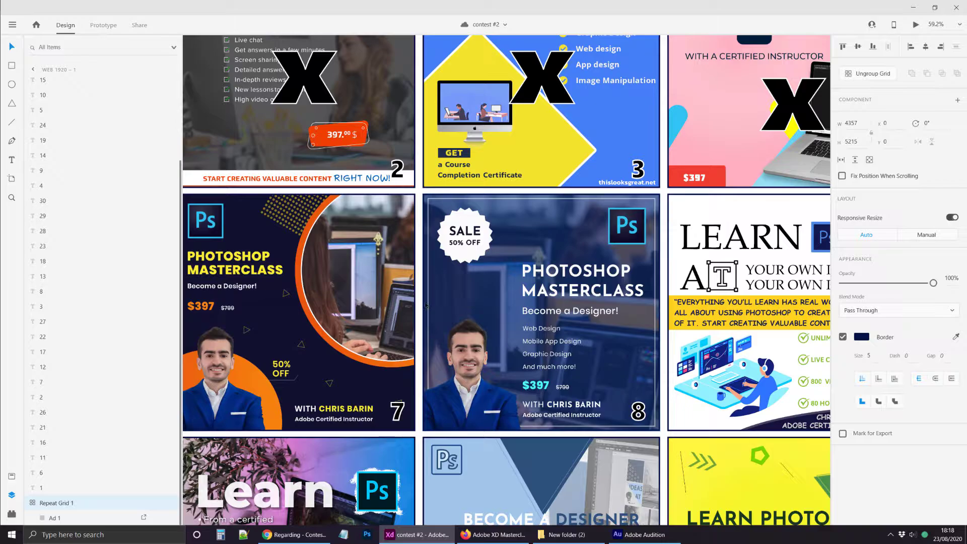
Examine entry 8's course list, price and instructor credit up close, and move on to entry 9
mouse_move(419, 286)
left_click_drag(528, 260, 423, 246)
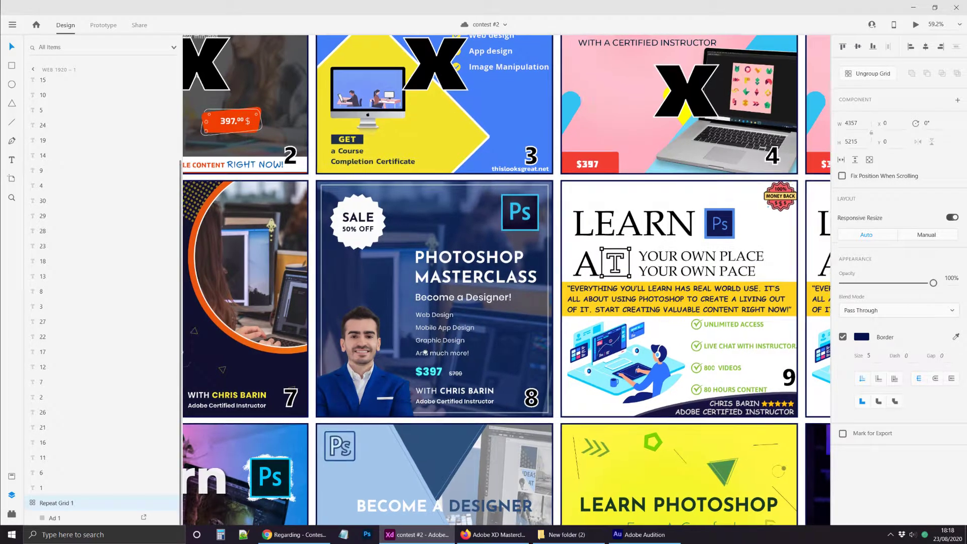
left_click_drag(435, 346, 407, 340)
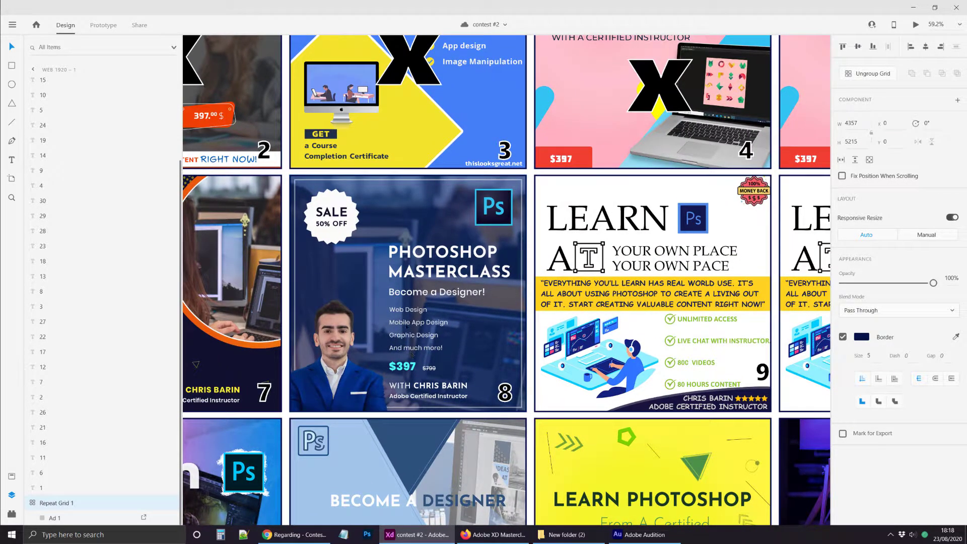
scroll(406, 326, "up", 5)
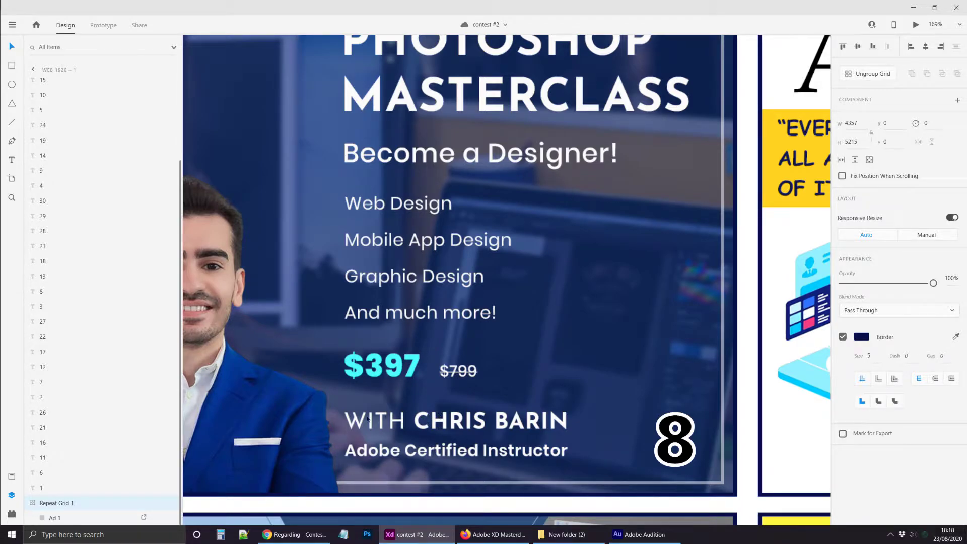
scroll(422, 427, "down", 3)
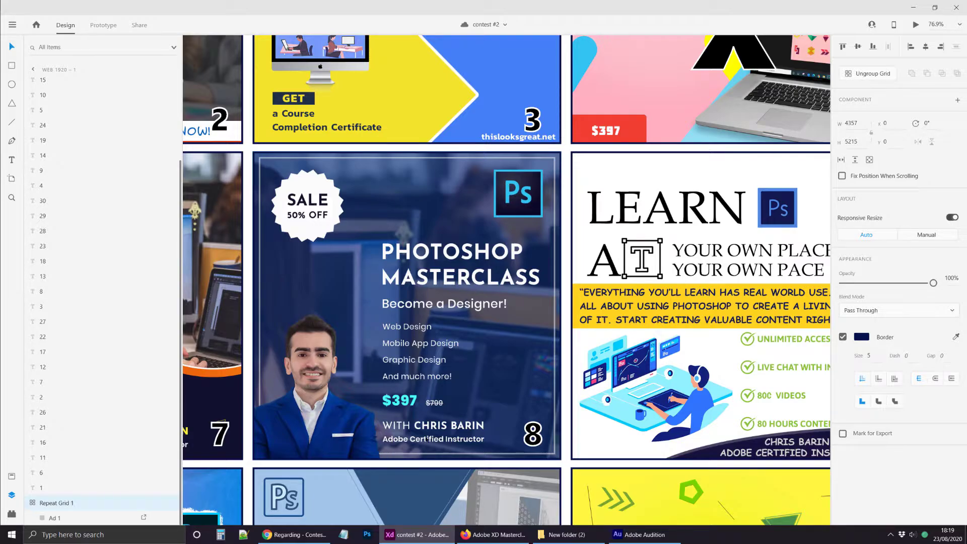
scroll(427, 438, "right", 5)
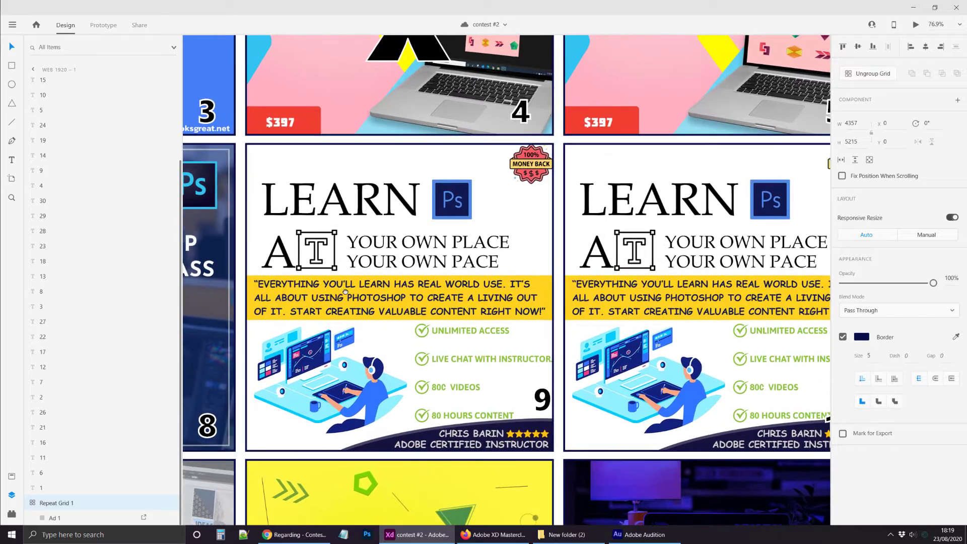
Examine entry 9's headline and yellow quote band up close, comparing its layout with entry 10
scroll(346, 291, "down", 3)
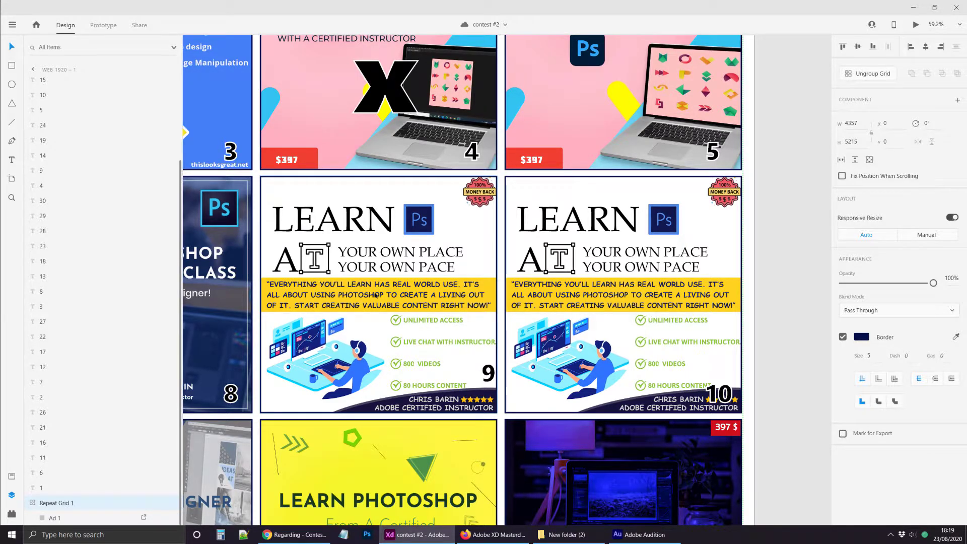
scroll(317, 287, "up", 5)
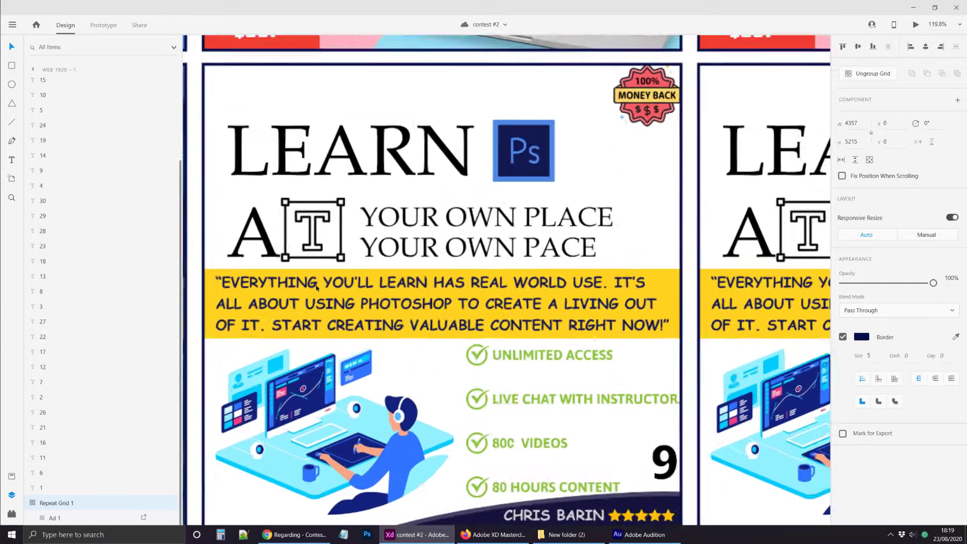
scroll(316, 287, "up", 1)
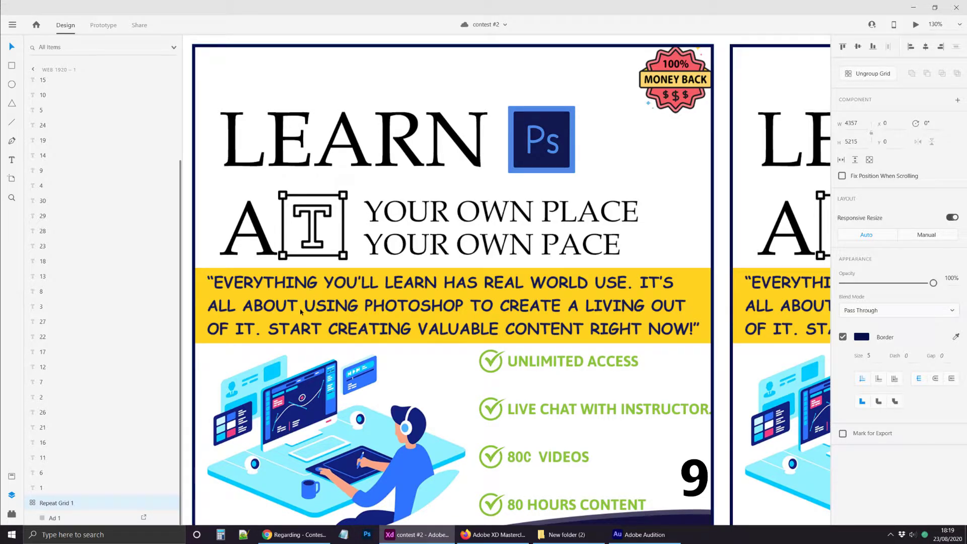
Switch to the Photoshop MasterClass course page in Firefox, look up the "real world use" quote, and return to Adobe XD
key("alt+Tab")
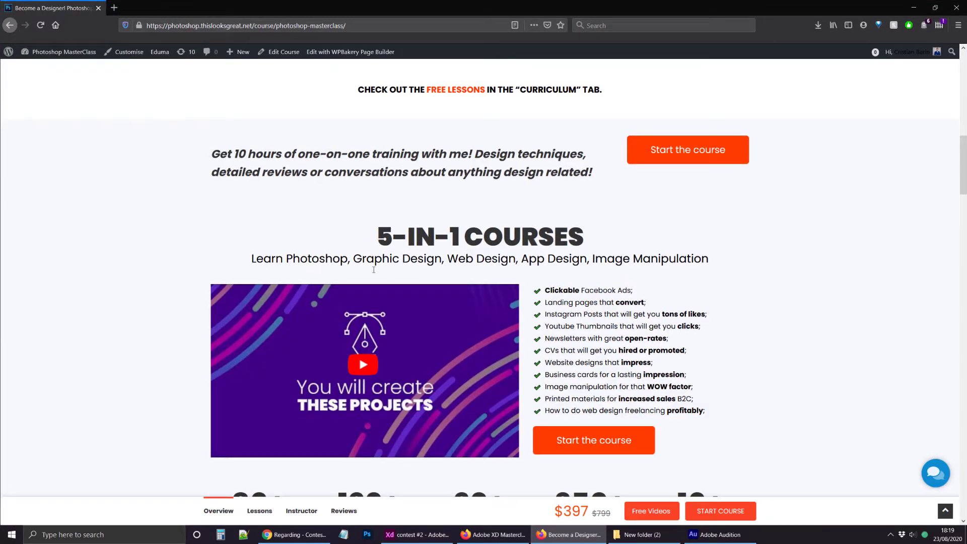
scroll(843, 215, "up", 10)
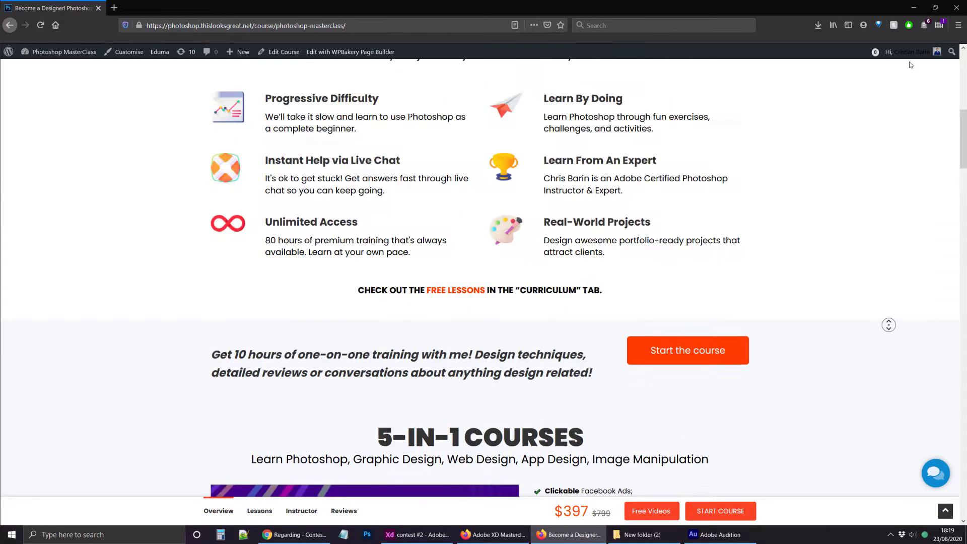
scroll(845, 215, "down", 20)
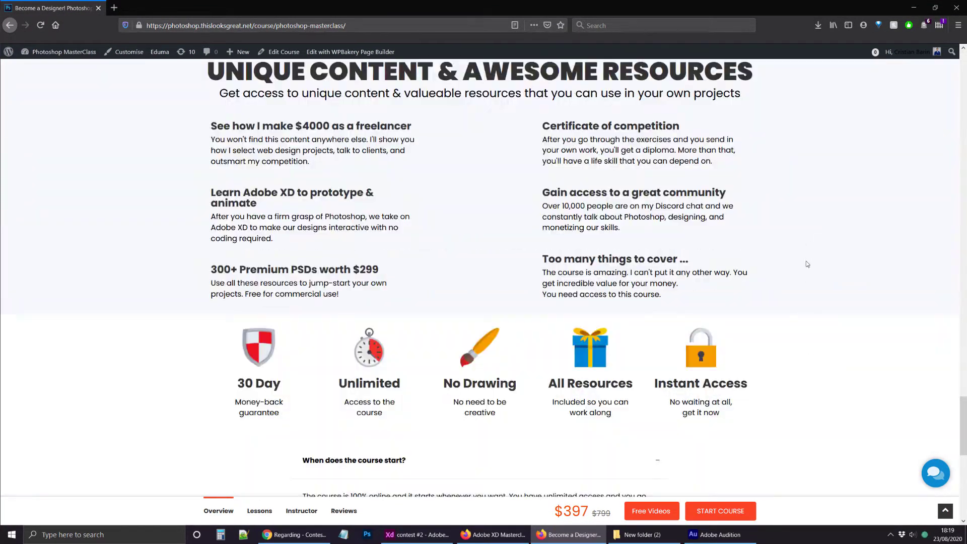
scroll(845, 201, "up", 10)
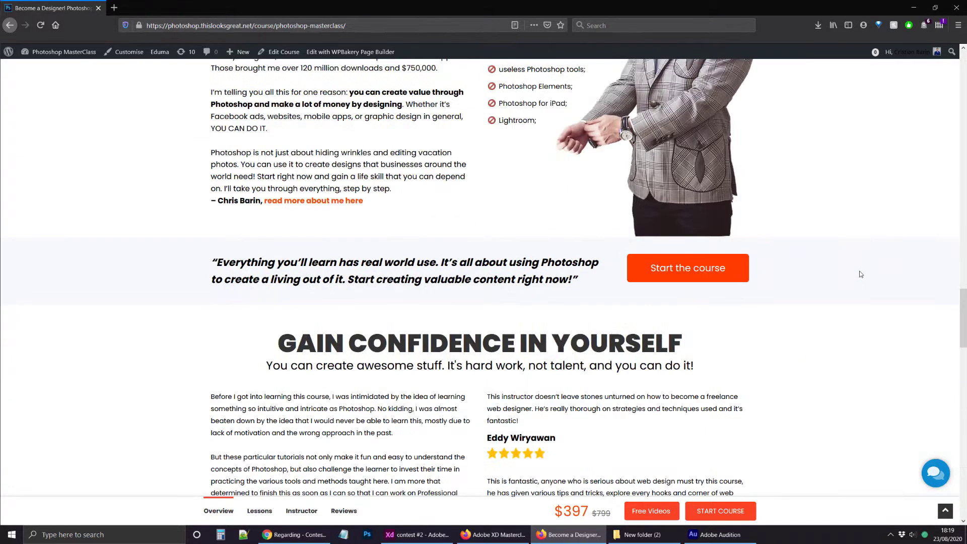
left_click(913, 6)
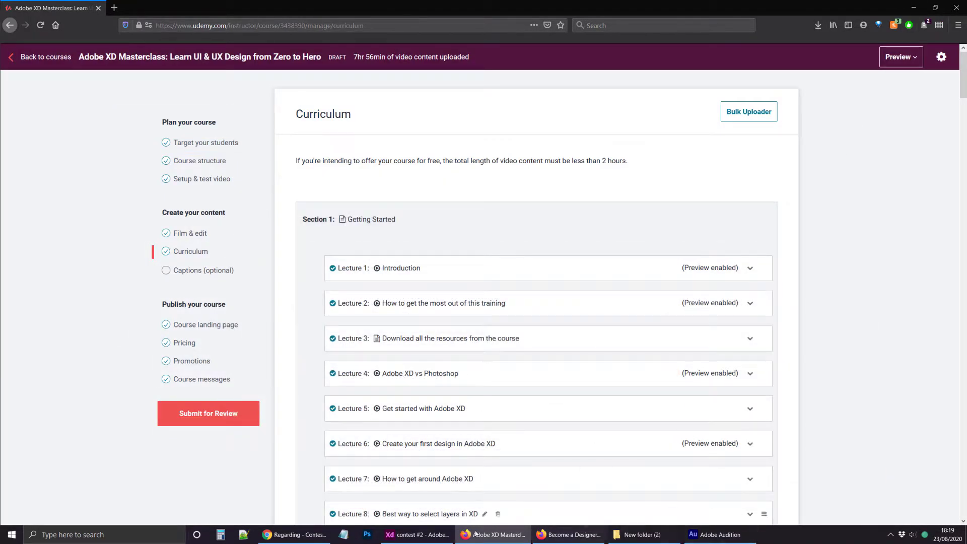
left_click(441, 536)
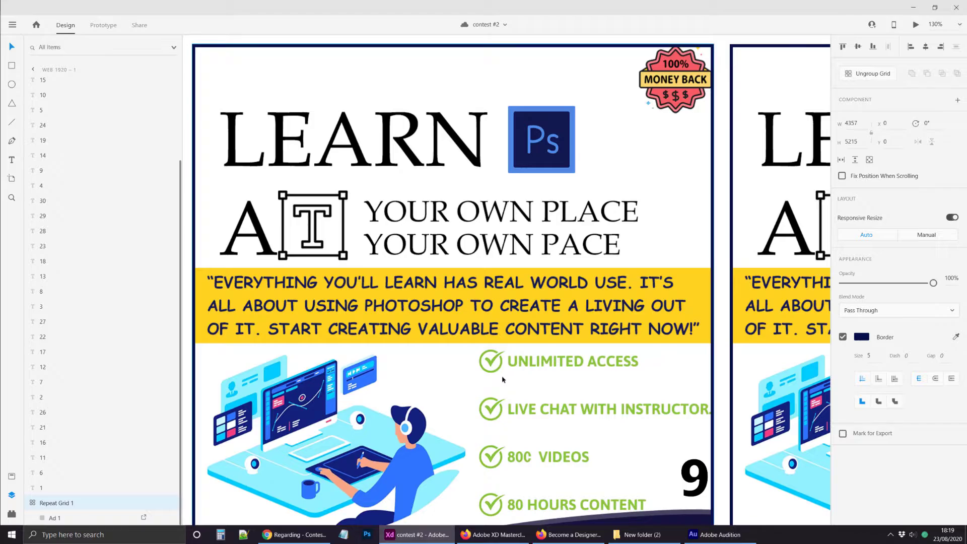
Examine entry 9's illustration and course list, and compare the whole ad with entries 7 and 8
scroll(505, 375, "down", 2)
scroll(454, 418, "down", 1)
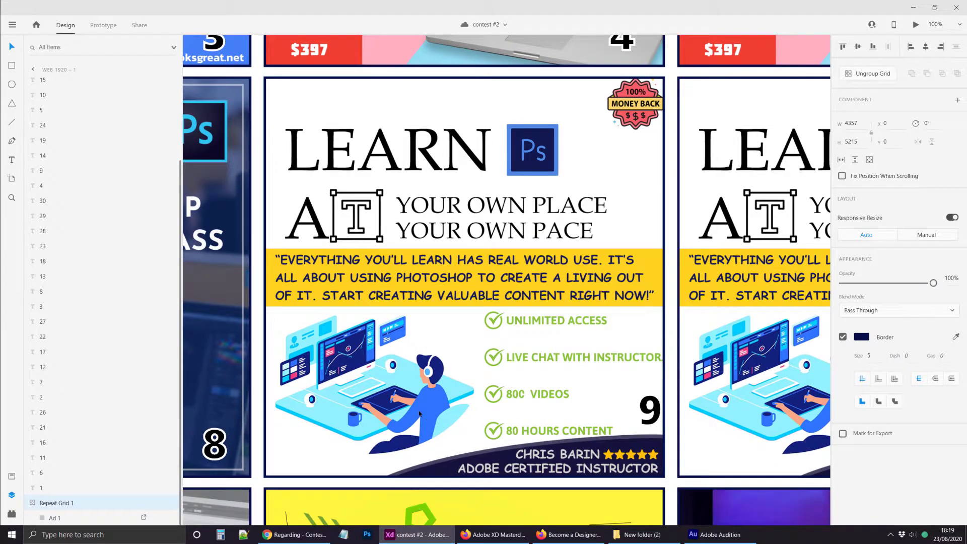
scroll(413, 417, "down", 1)
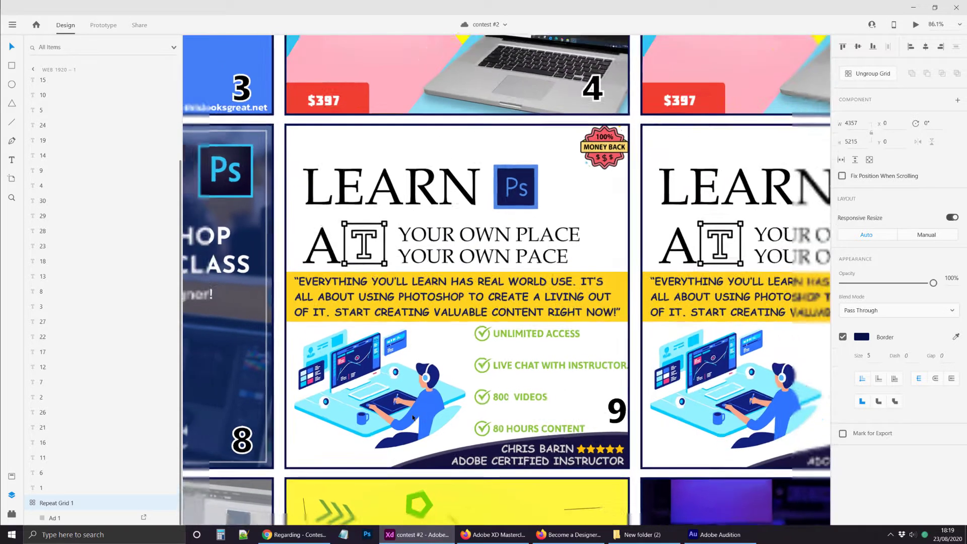
scroll(413, 417, "up", 1)
scroll(515, 206, "down", 2)
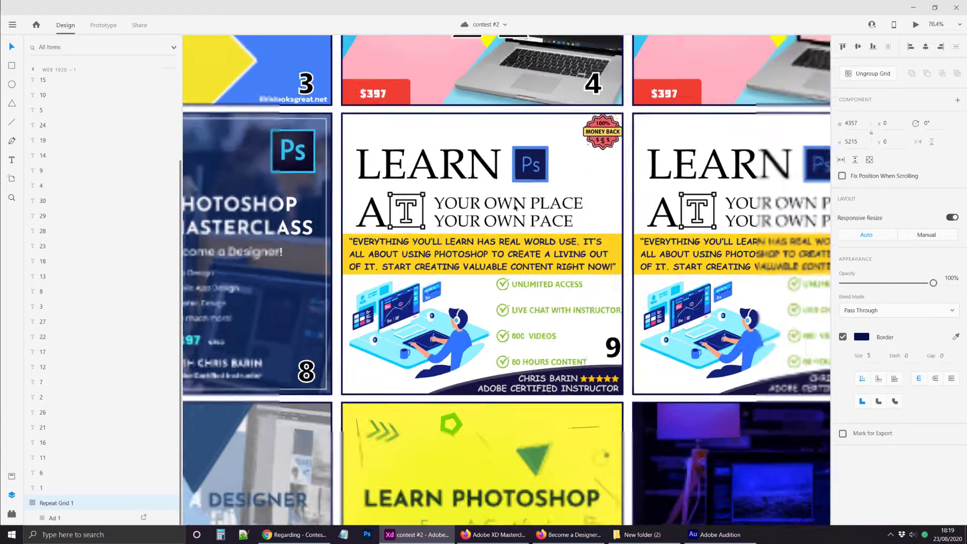
scroll(515, 207, "down", 2)
scroll(738, 214, "left", 5)
scroll(738, 214, "up", 1)
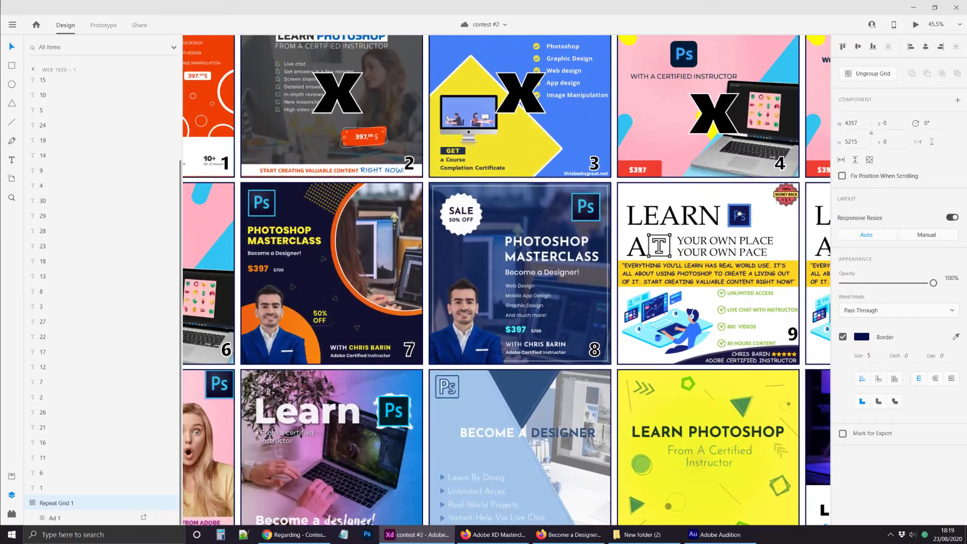
Examine entry 9's "100% Money Back" badge at high magnification, along with its Photoshop logo and headline
scroll(739, 214, "right", 5)
scroll(565, 223, "up", 5)
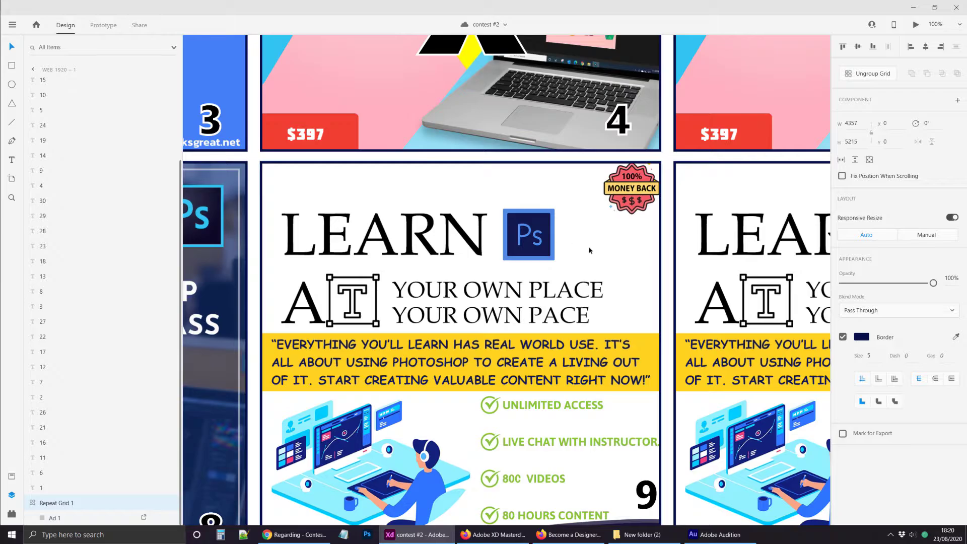
scroll(587, 250, "down", 1)
scroll(587, 250, "right", 1)
scroll(610, 176, "up", 5)
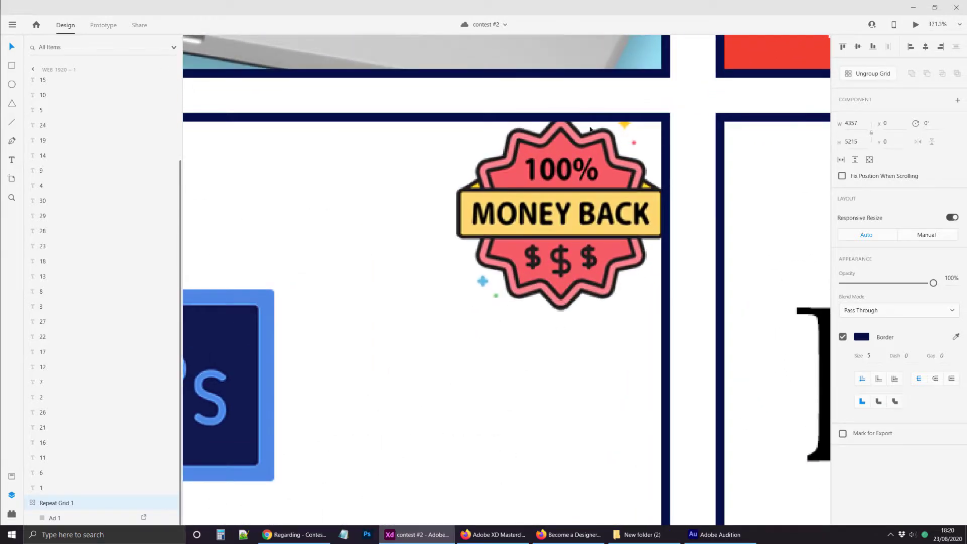
scroll(611, 301, "down", 2)
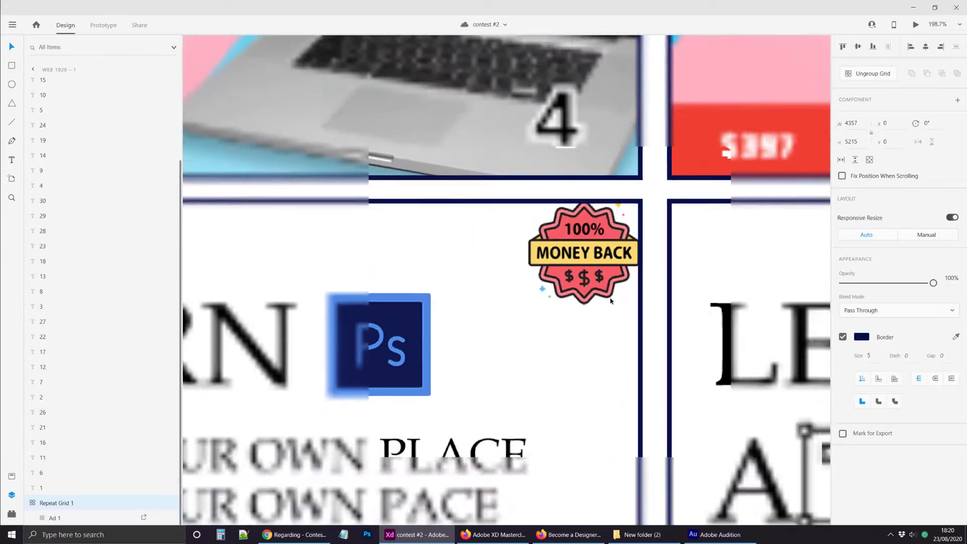
scroll(611, 300, "down", 3)
scroll(550, 235, "down", 2)
scroll(551, 235, "left", 1)
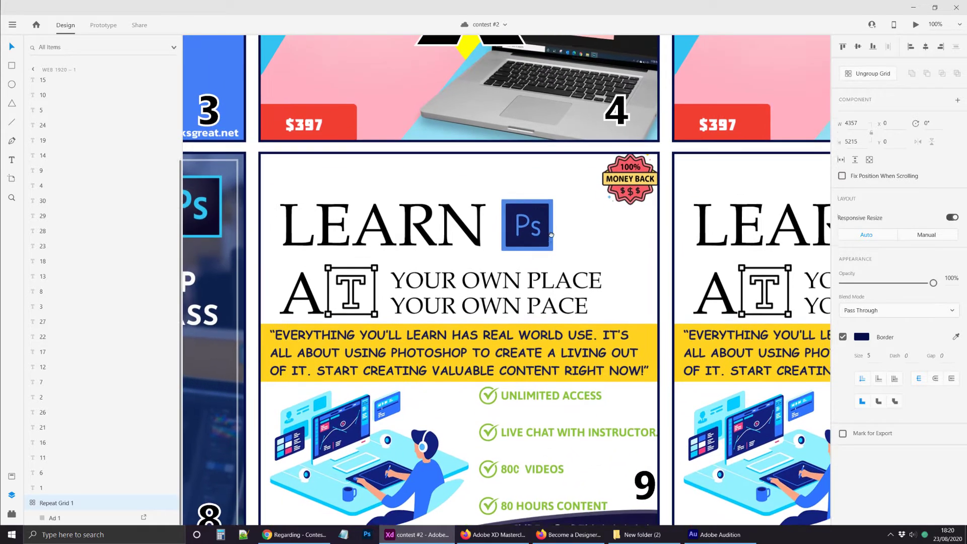
scroll(551, 235, "down", 2)
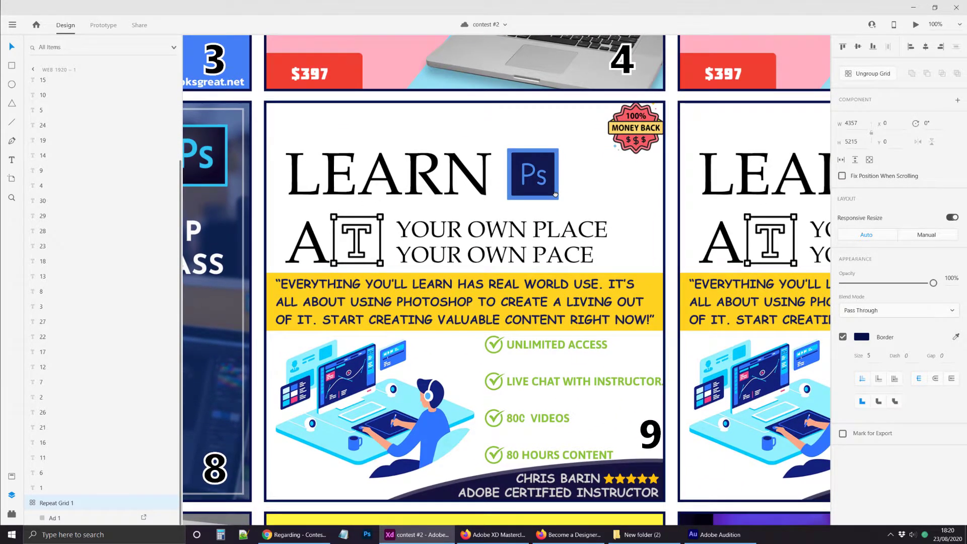
scroll(572, 219, "down", 1)
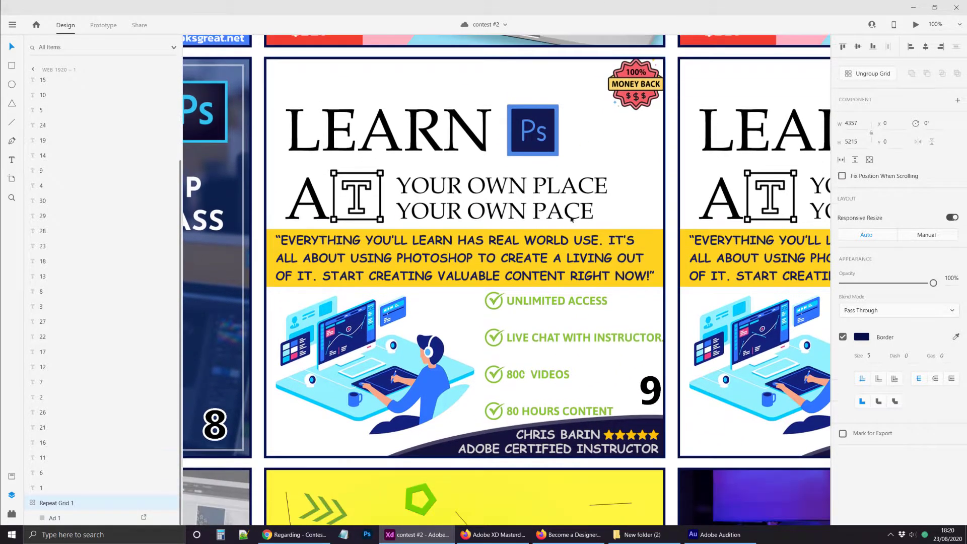
Mark entries 9 and 10 as rejected by placing a copy of the black x over each
scroll(541, 217, "down", 5)
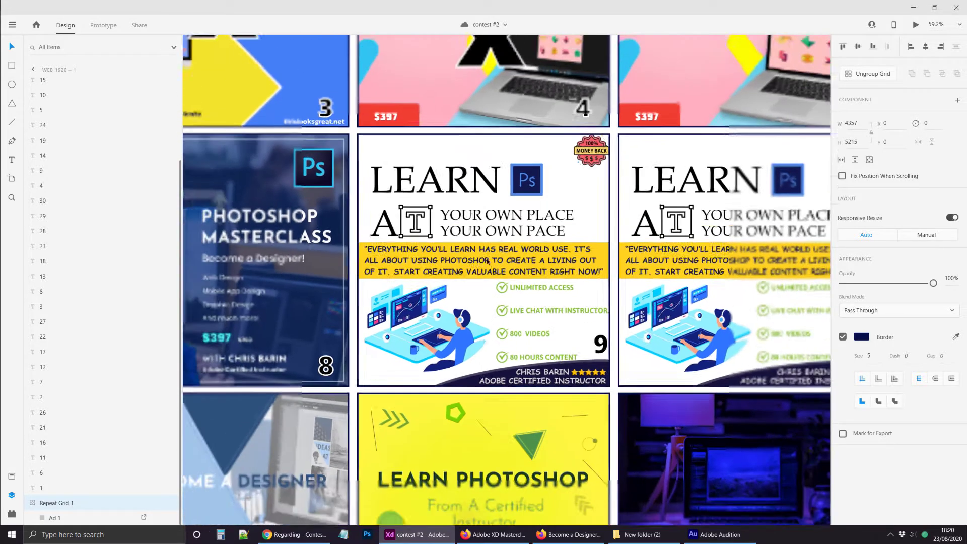
double_click(473, 189)
left_click_drag(473, 189, 473, 259)
scroll(529, 276, "up", 4)
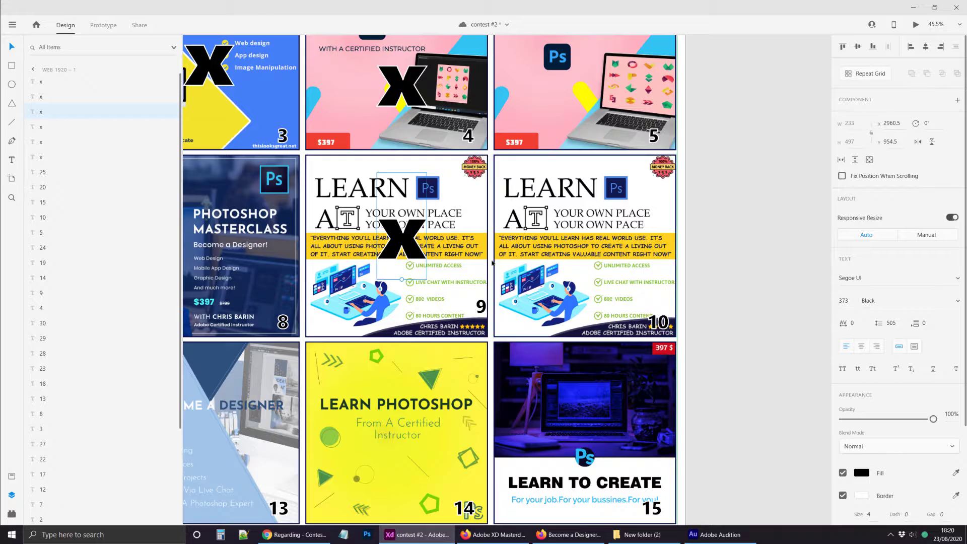
left_click_drag(411, 244, 600, 234)
Examine entry 11's "90% OFF" badge, Udemy logo and overall layout
scroll(420, 296, "left", 10)
scroll(421, 296, "down", 3)
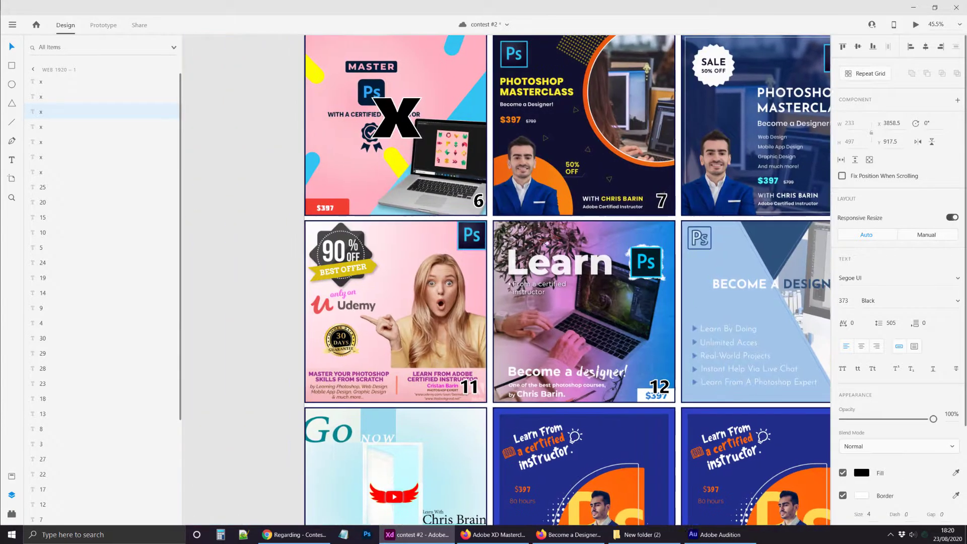
scroll(466, 296, "up", 3)
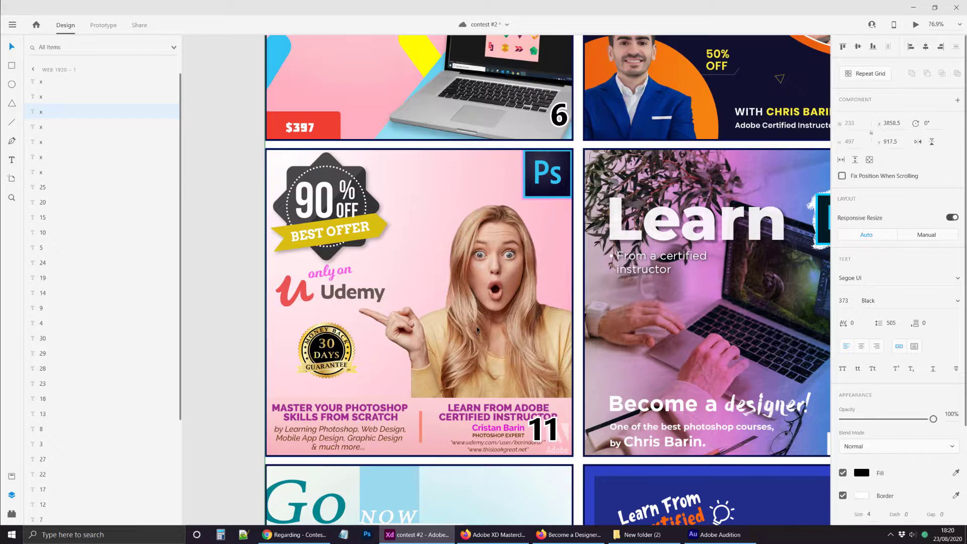
scroll(554, 286, "down", 3)
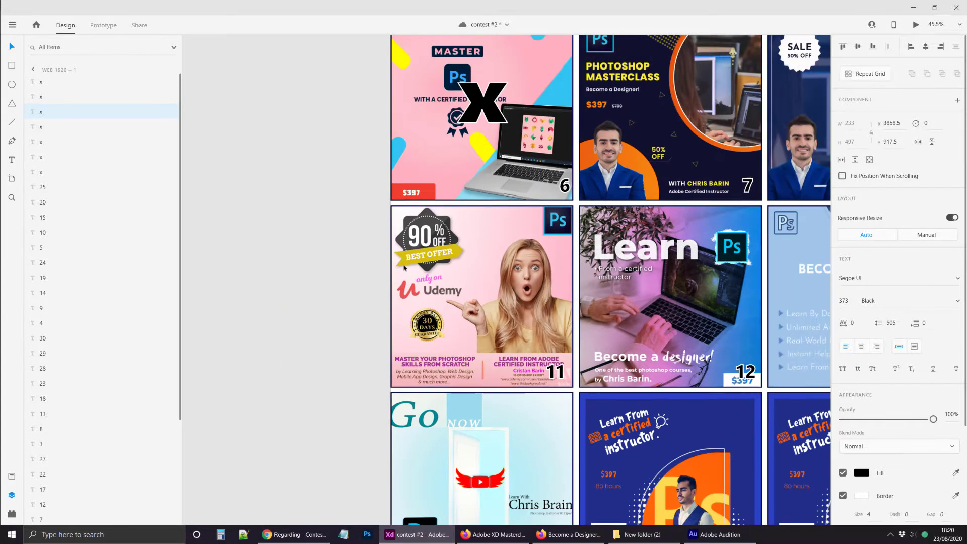
Hide the layer list, save the document with the new x marks, and deselect the x
key("ctrl+y")
scroll(510, 189, "down", 3)
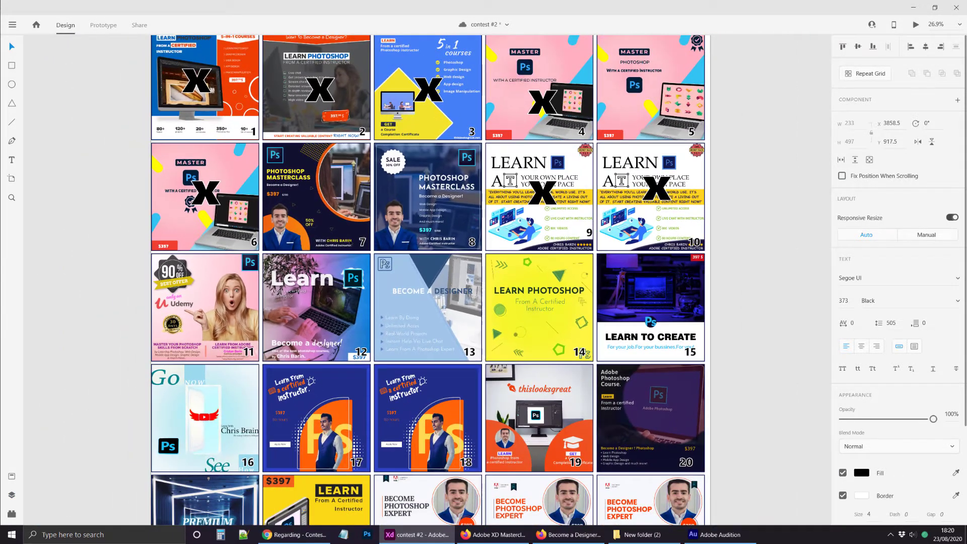
scroll(351, 237, "down", 1)
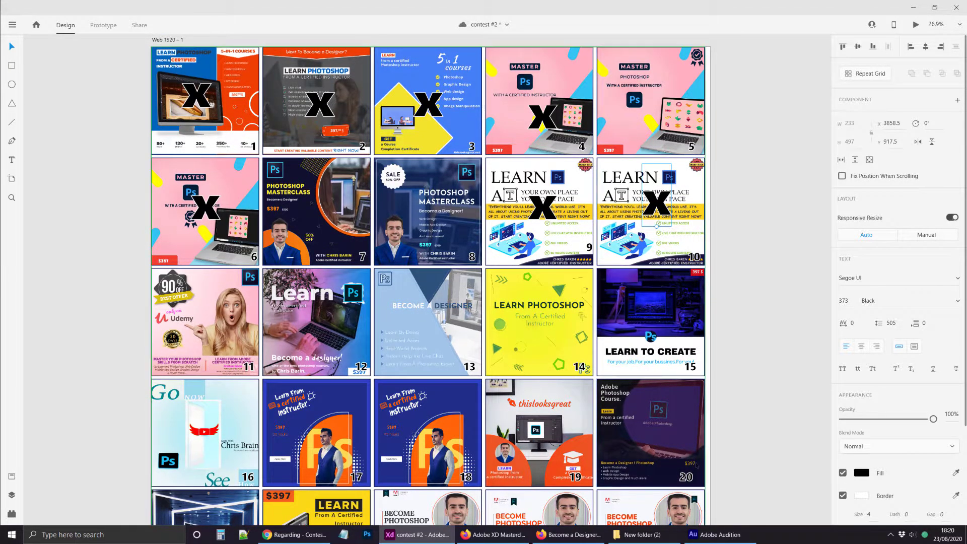
key("ctrl+s")
key("Escape")
key("Escape")
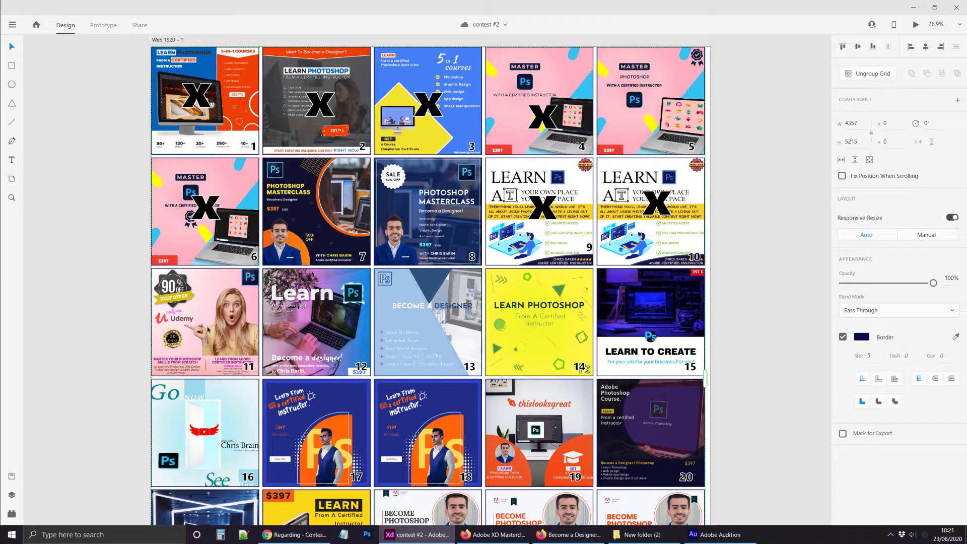
Bring entries 11 and 12 up close for side-by-side review
scroll(186, 332, "up", 5, "ctrl")
scroll(186, 331, "up", 1, "ctrl")
scroll(242, 317, "left", 2)
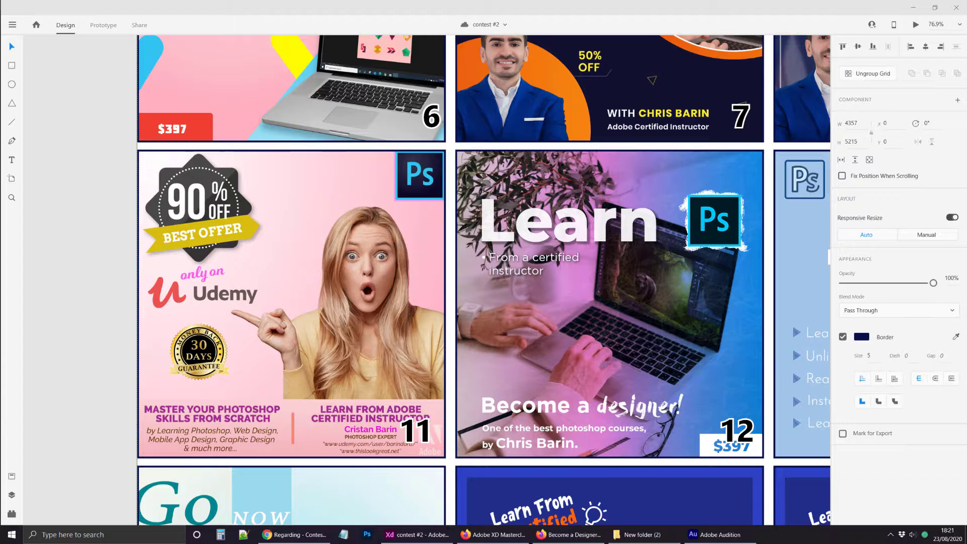
Switch to Discord to check the voice channel's participants and live video, and return to the contest entries in Adobe XD
left_click_drag(608, 2, 608, 13)
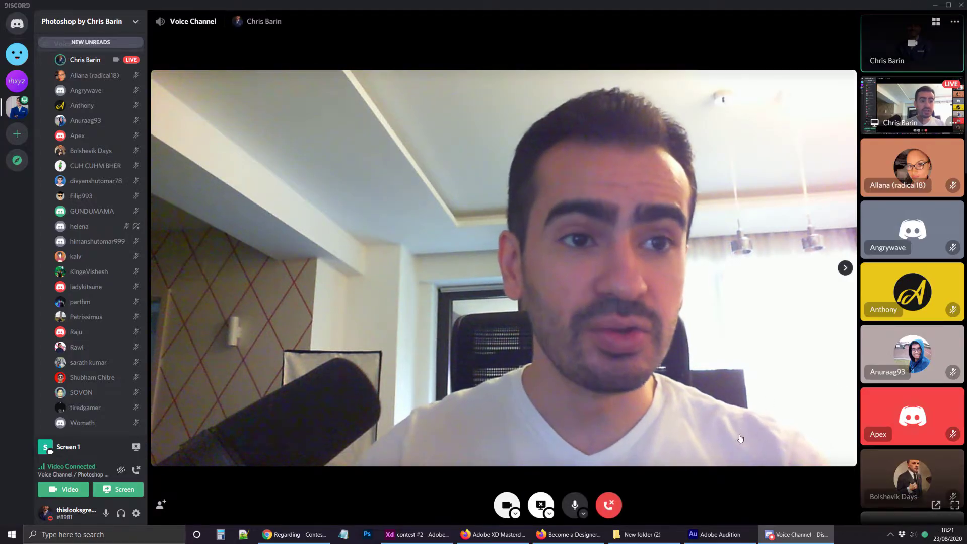
key("alt+Tab")
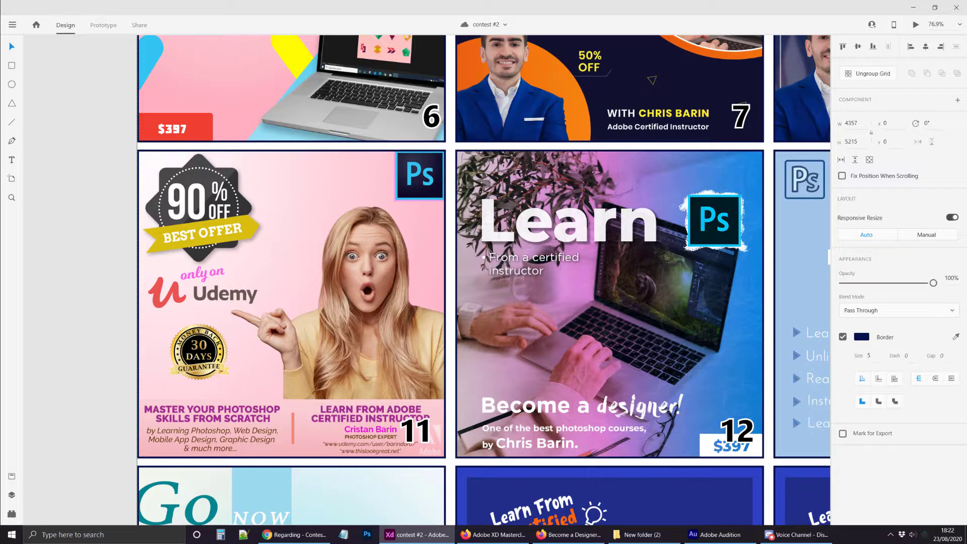
key("alt+Tab")
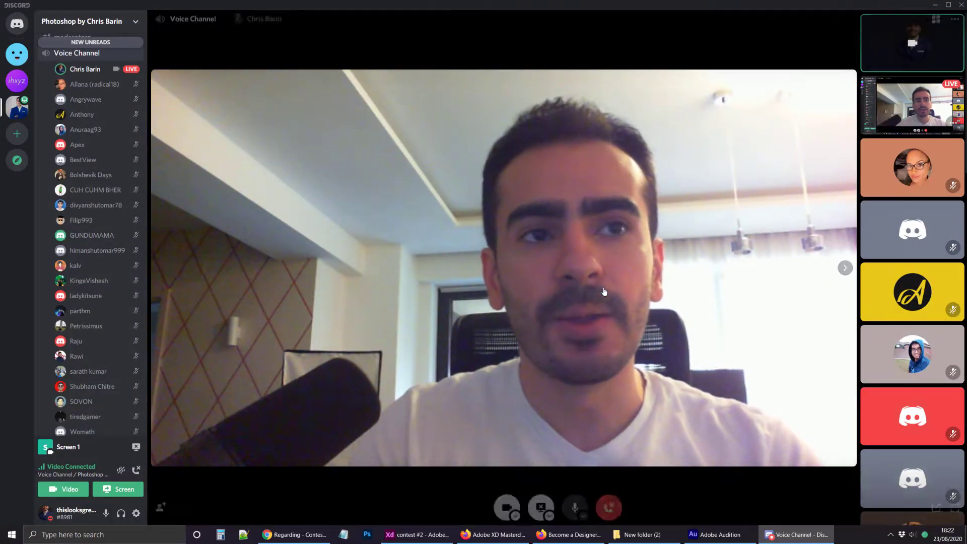
key("alt+Tab")
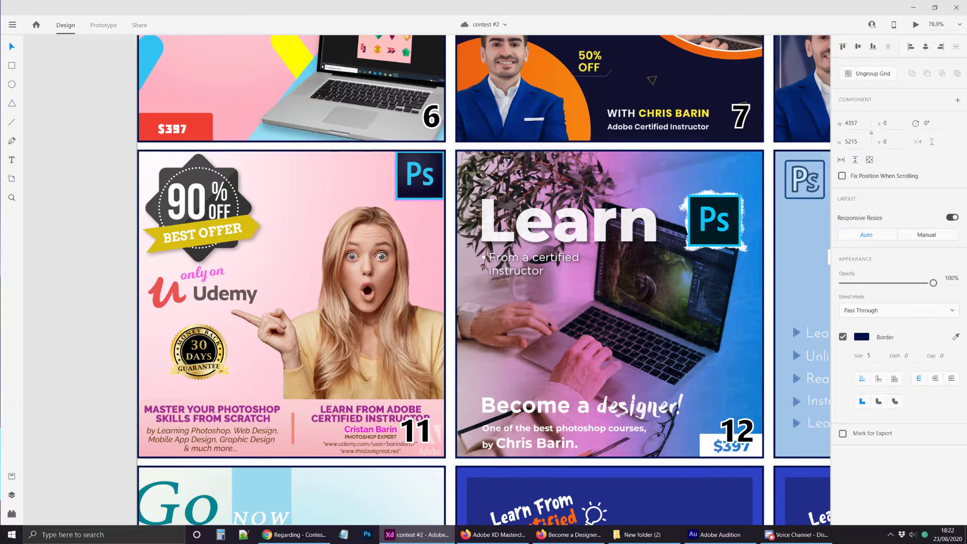
Switch to Gmail in Chrome, look over the contest submissions in the inbox, and return to Adobe XD
key("alt+Tab")
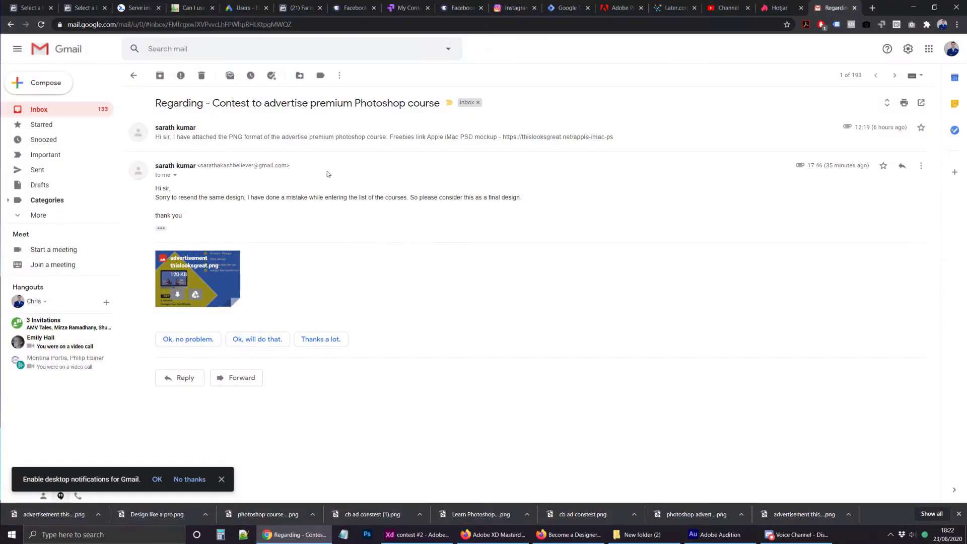
left_click(65, 112)
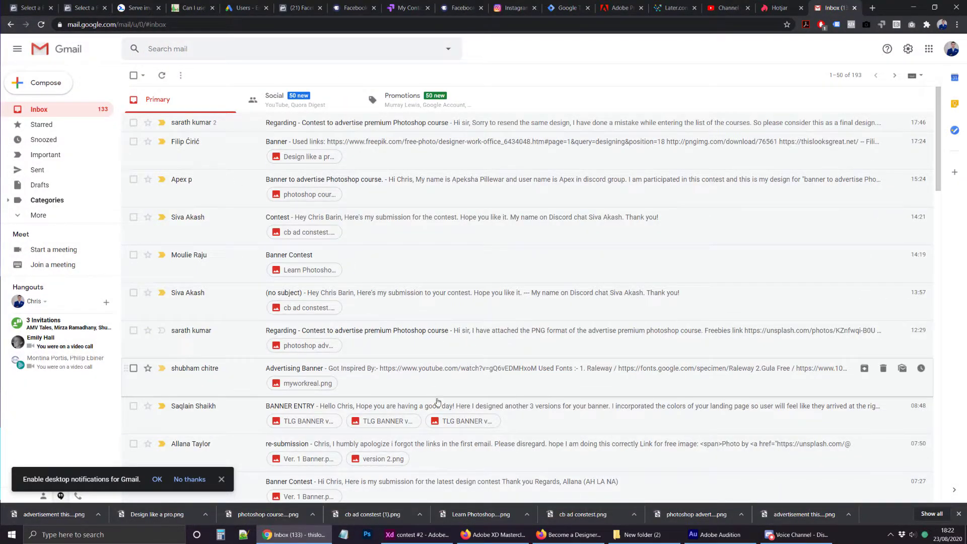
left_click(315, 527)
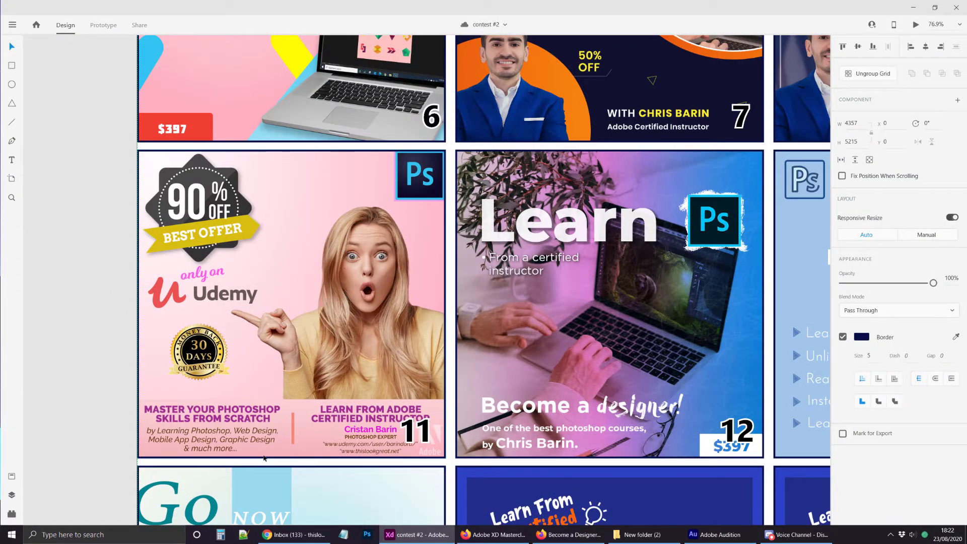
Check the live video in Discord, return to Adobe XD, and examine the footer text and web addresses on entry 11 up close
left_click(795, 534)
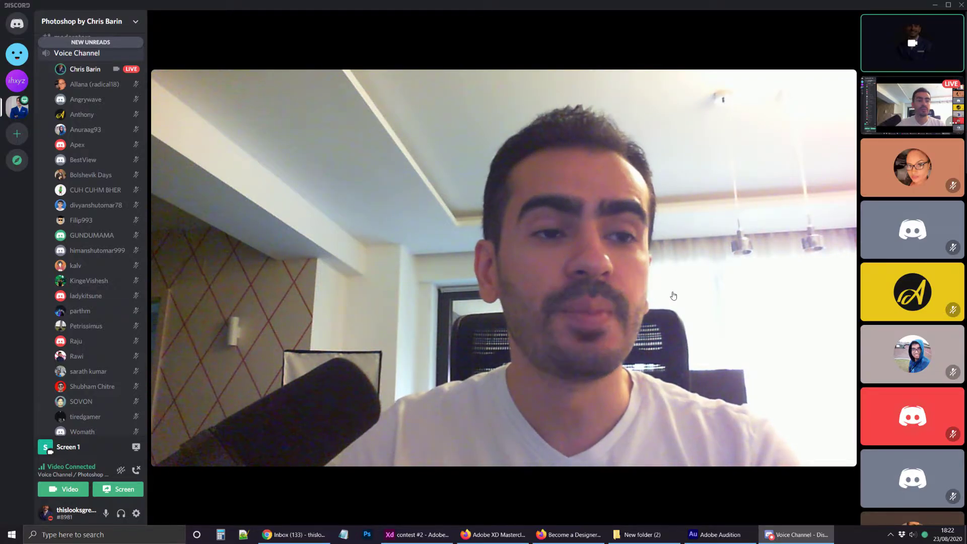
left_click(417, 534)
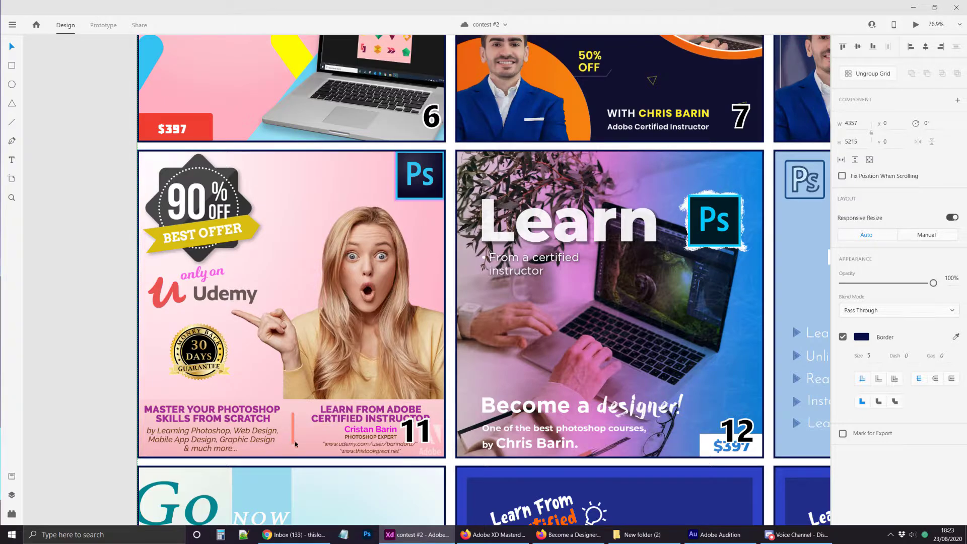
scroll(335, 447, "up", 5)
scroll(380, 435, "down", 2)
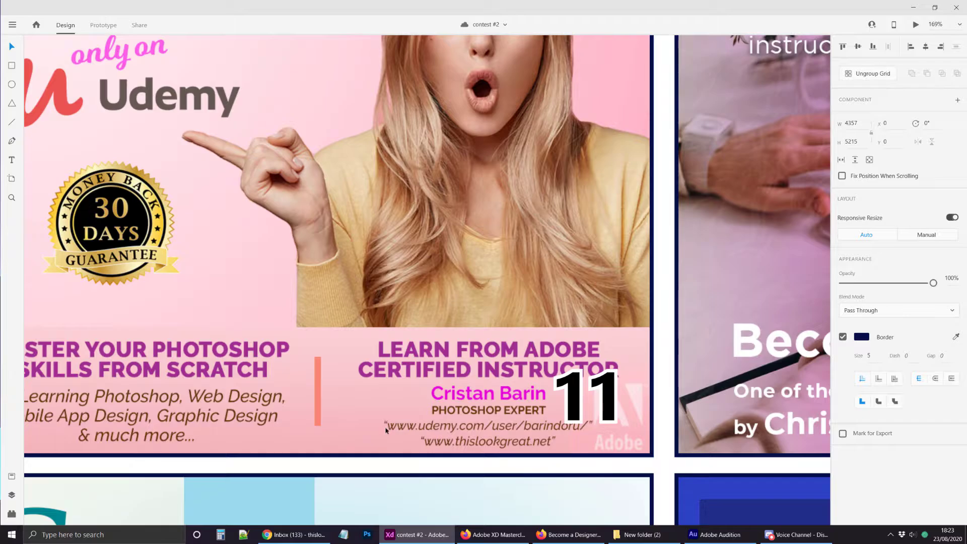
scroll(386, 429, "down", 2)
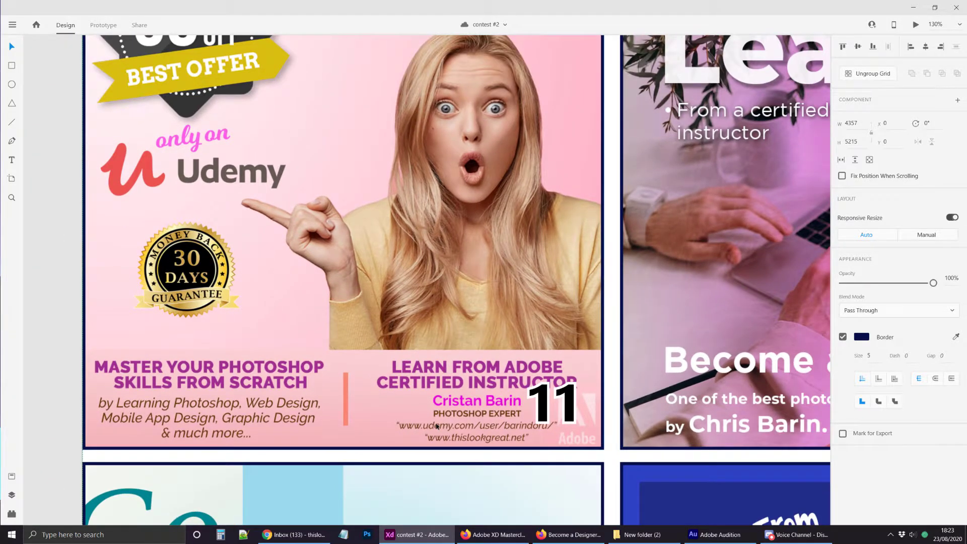
scroll(436, 425, "down", 3)
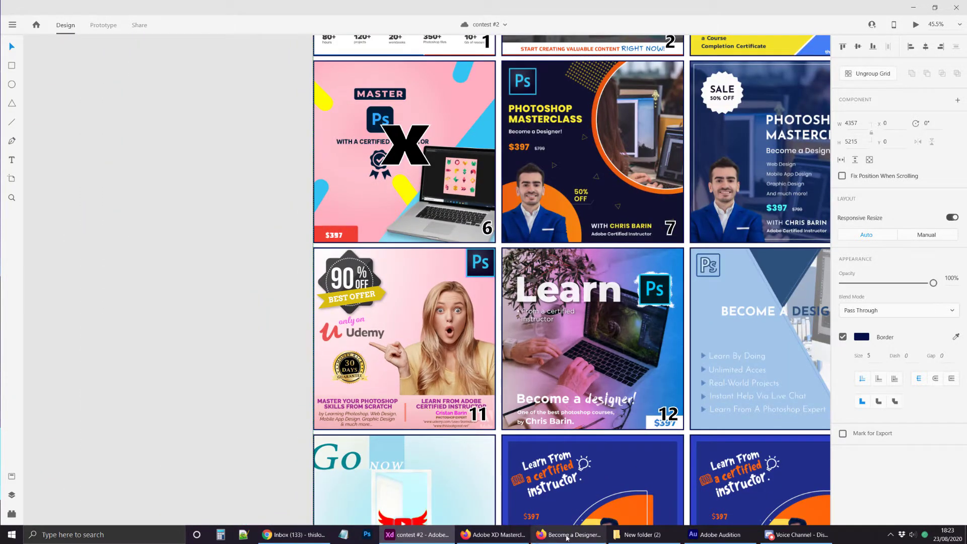
Switch to Firefox, open thislooksgreat.net in a new maximized window, and look through its design freebies
left_click(555, 533)
scroll(814, 300, "up", 10)
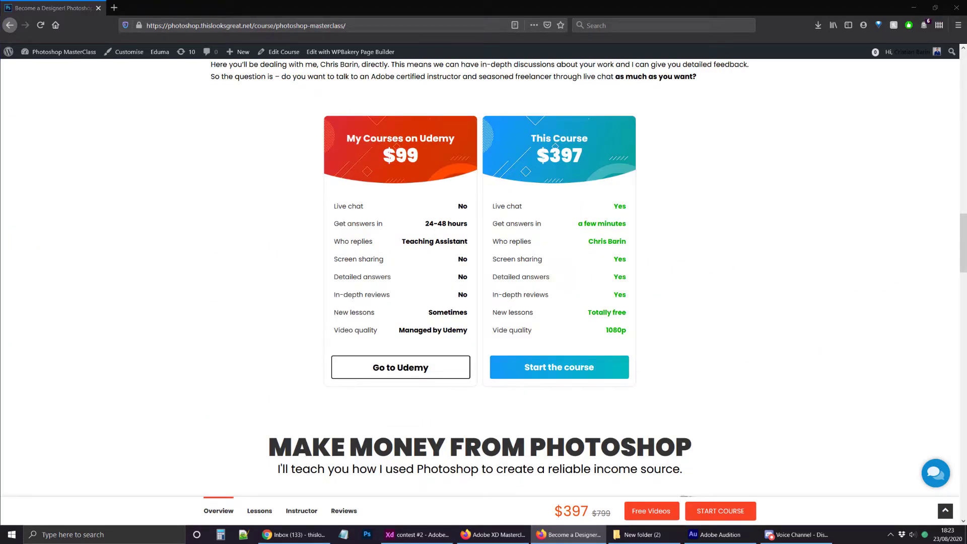
key("ctrl+n")
left_click(217, 247)
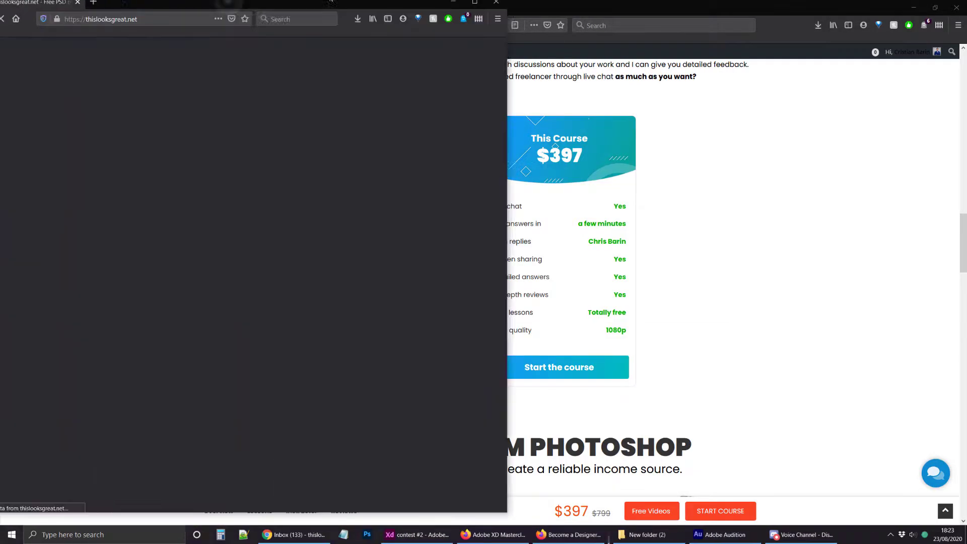
left_click_drag(330, 2, 332, 0)
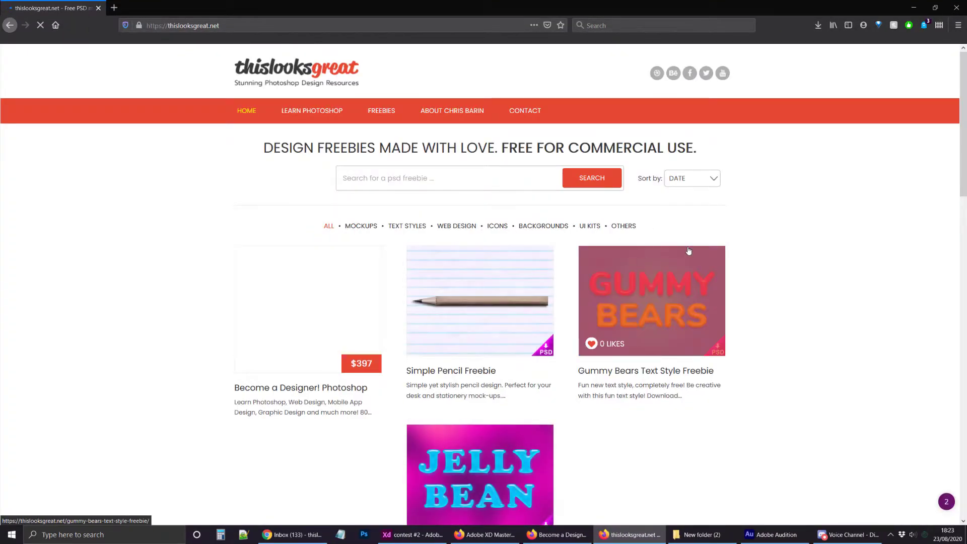
scroll(805, 267, "down", 5)
scroll(449, 268, "up", 1)
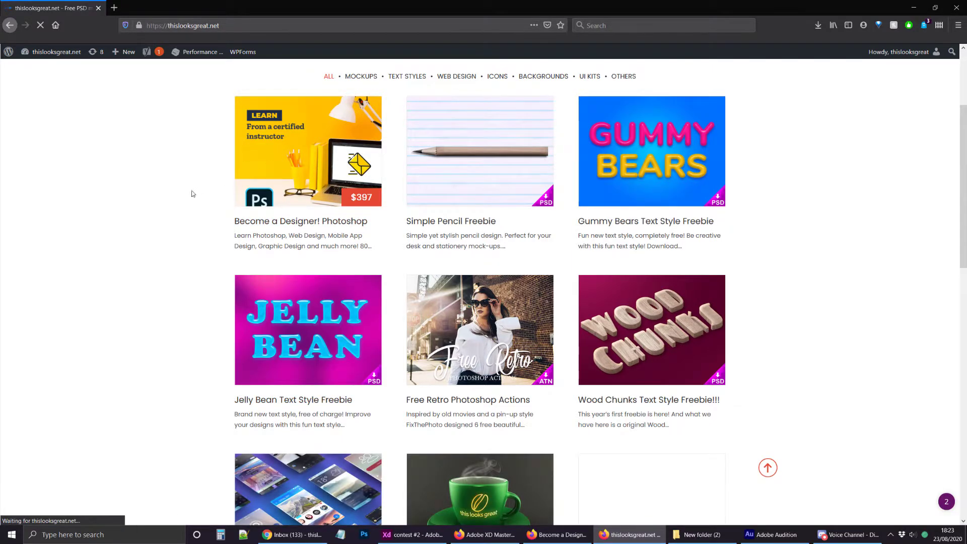
Return to Adobe XD, check the website address in entry 11's footer, and briefly look at the Discord voice channel
left_click(412, 534)
scroll(449, 422, "up", 5)
scroll(448, 422, "up", 1)
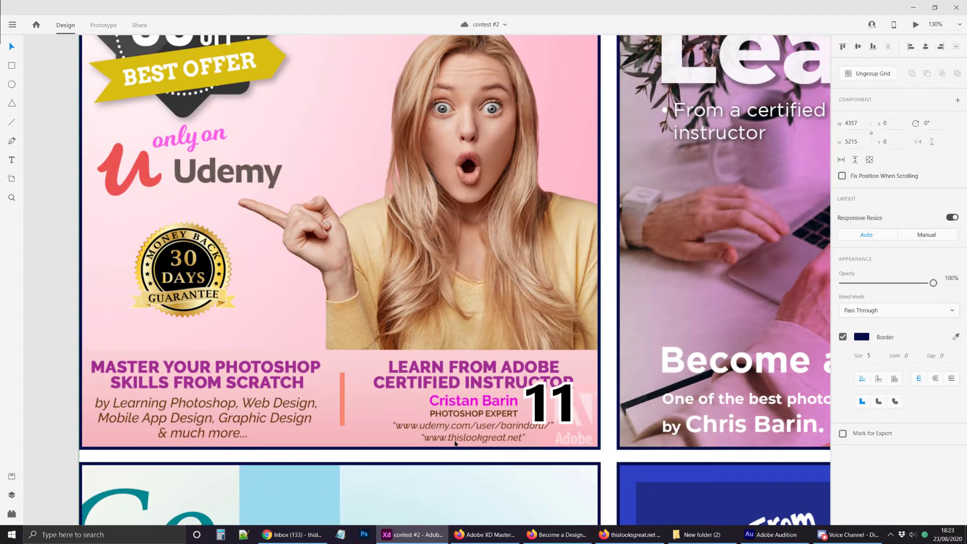
scroll(452, 442, "down", 6)
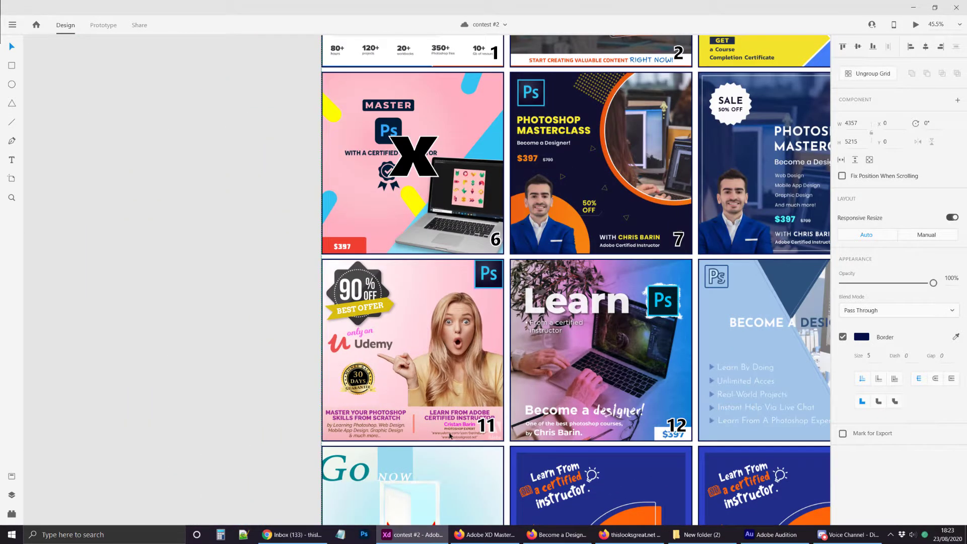
scroll(450, 436, "up", 5)
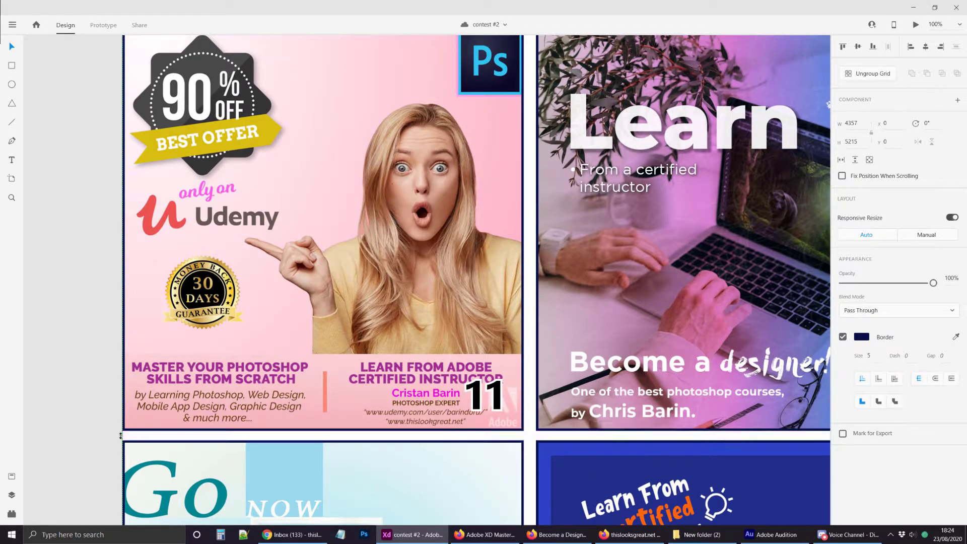
key("alt+Tab")
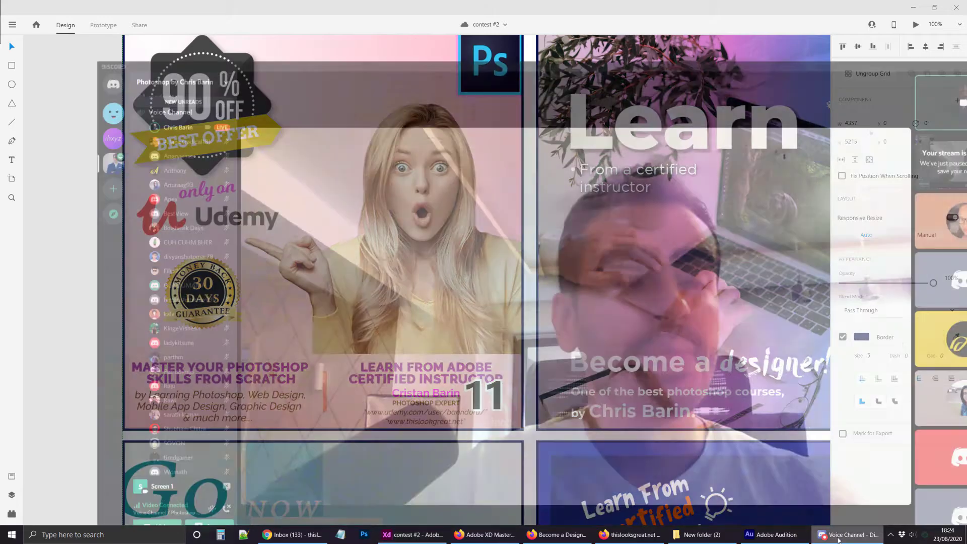
key("alt+Tab")
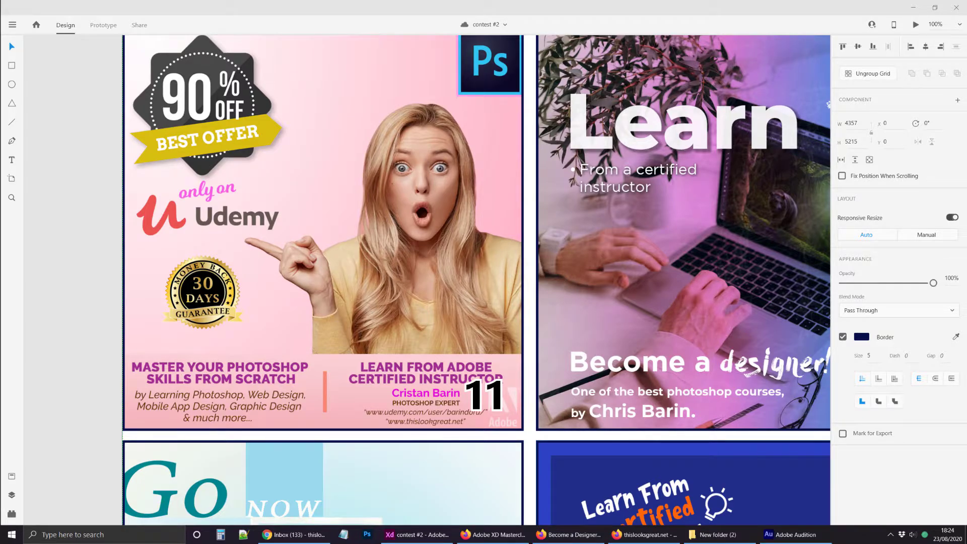
Examine entry 12's headline, Photoshop logo, tagline and price up close and compare the ad with its neighbouring entries
scroll(385, 249, "down", 5)
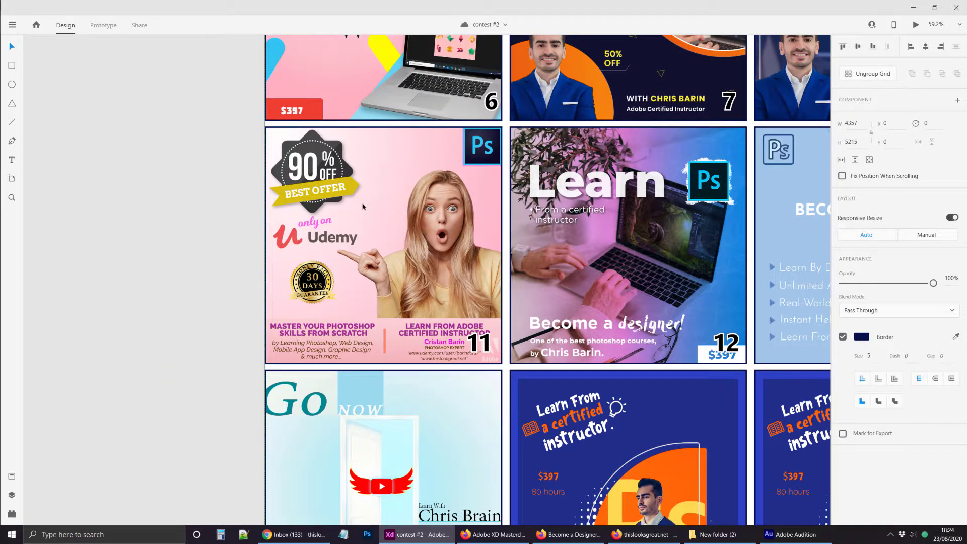
scroll(363, 206, "right", 5)
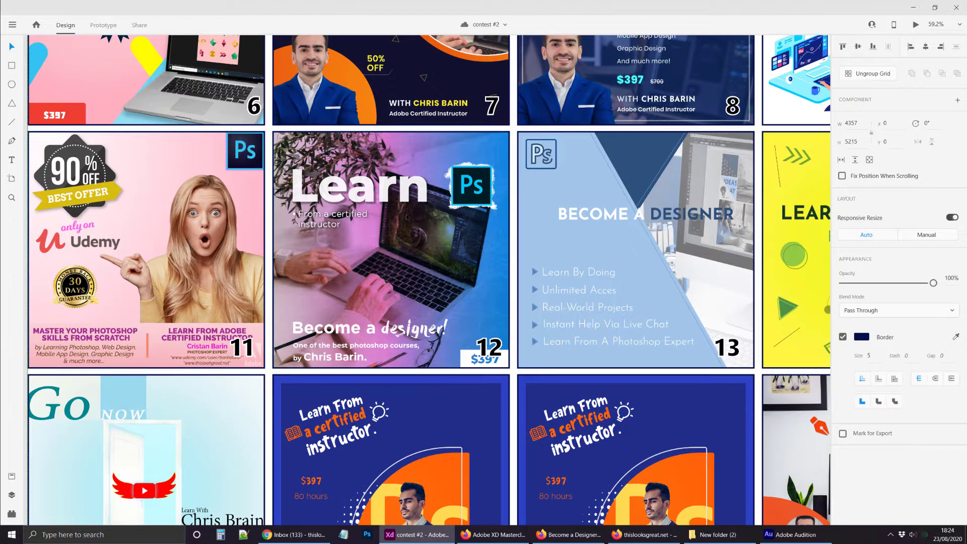
scroll(406, 226, "up", 2, "ctrl")
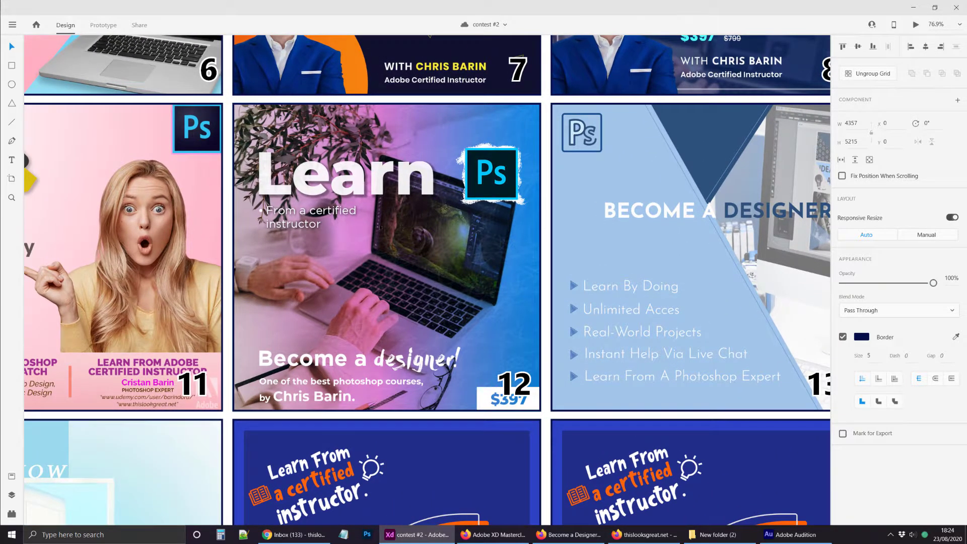
scroll(291, 225, "up", 4, "ctrl")
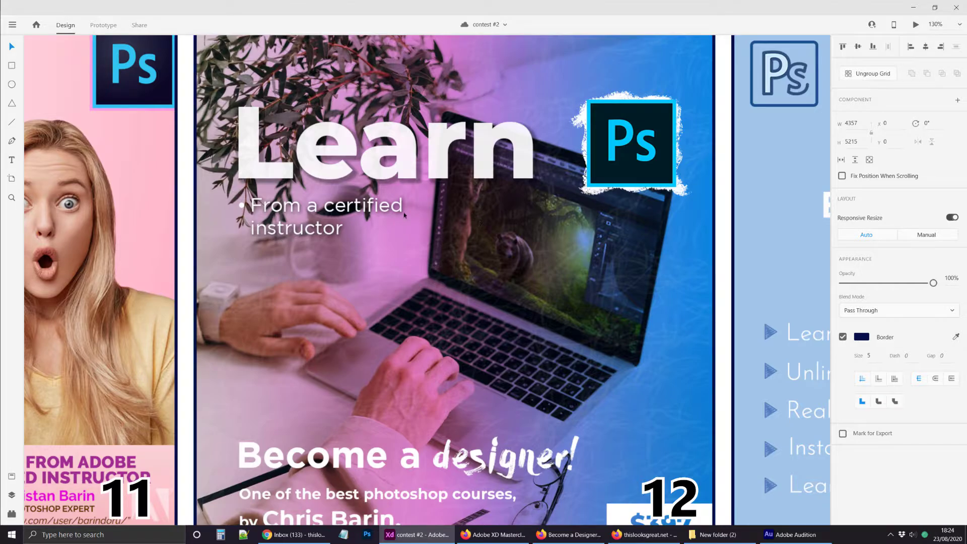
scroll(442, 230, "down", 5, "ctrl")
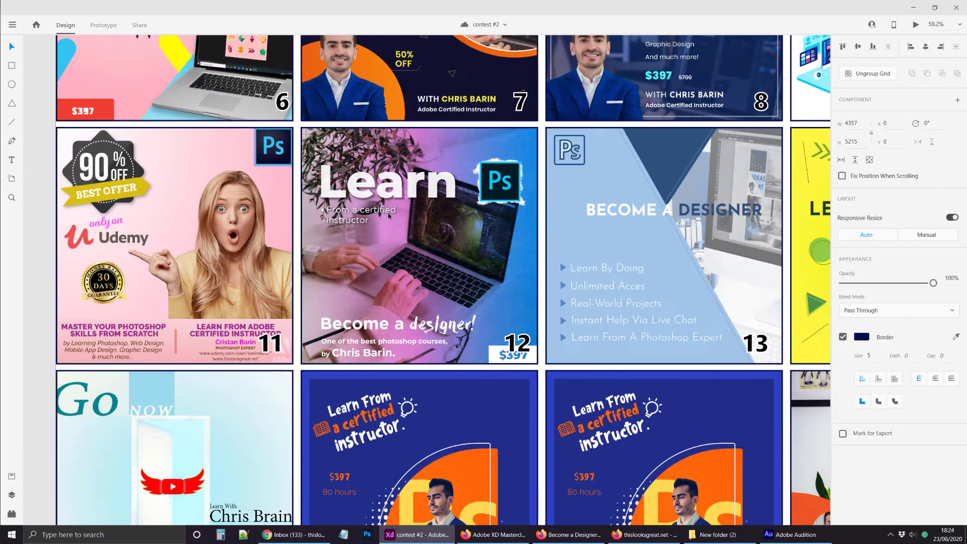
scroll(404, 262, "up", 5, "ctrl")
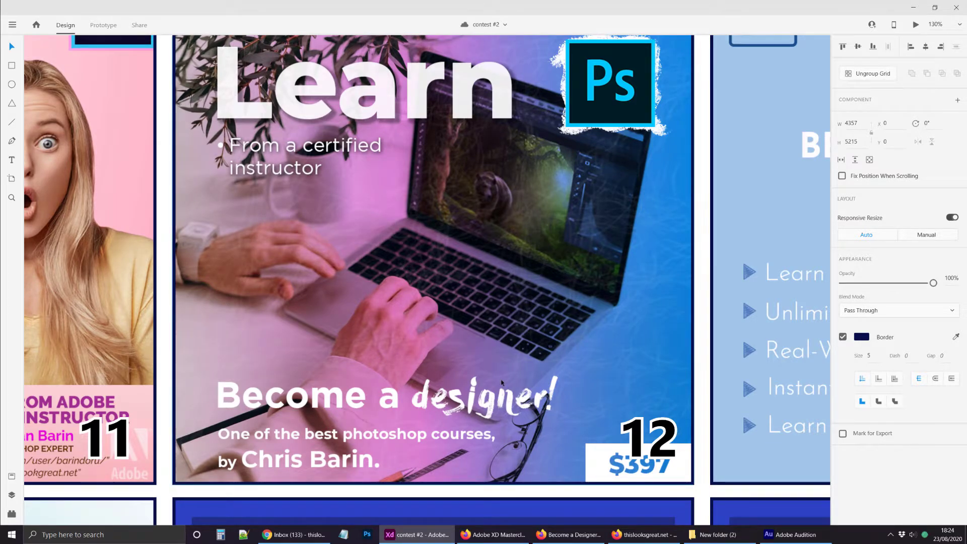
scroll(499, 387, "down", 2, "ctrl")
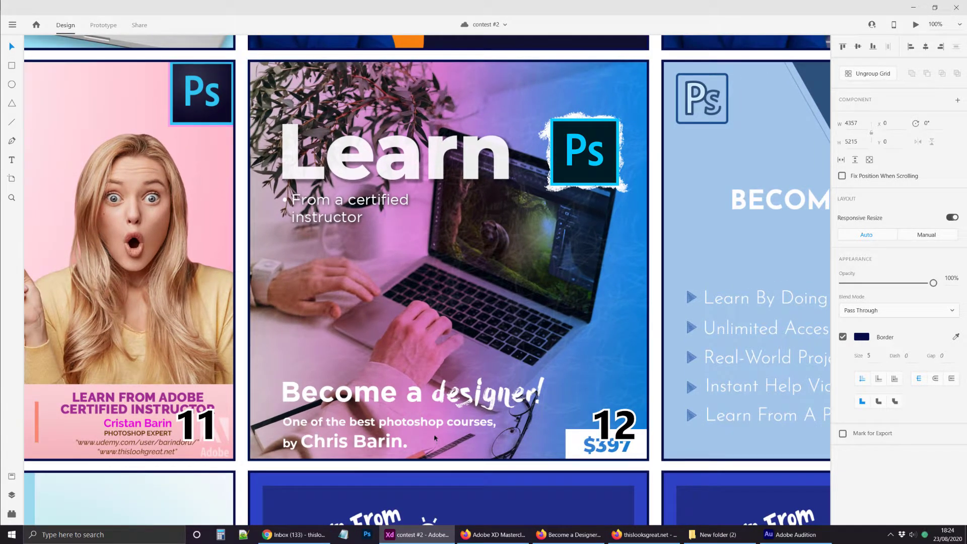
scroll(436, 442, "down", 2, "ctrl")
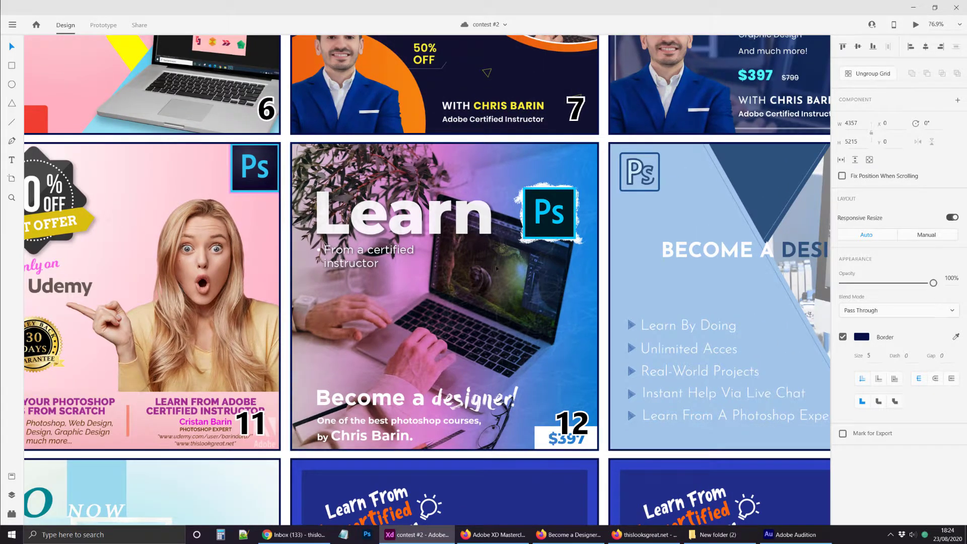
scroll(465, 309, "down", 3, "ctrl")
scroll(466, 309, "down", 1, "ctrl")
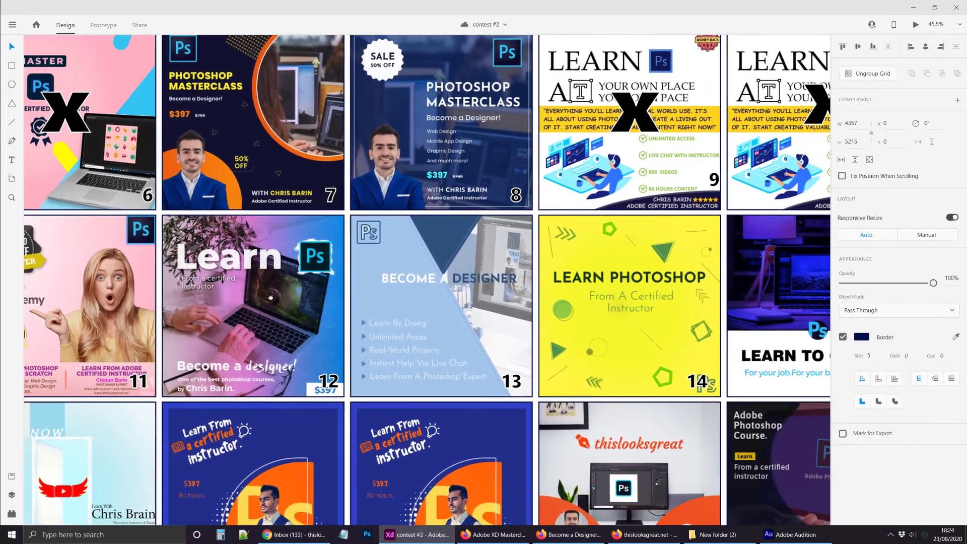
Examine entry 13's headline and feature list up close and compare it with the other entries in the grid
scroll(487, 305, "up", 3, "ctrl")
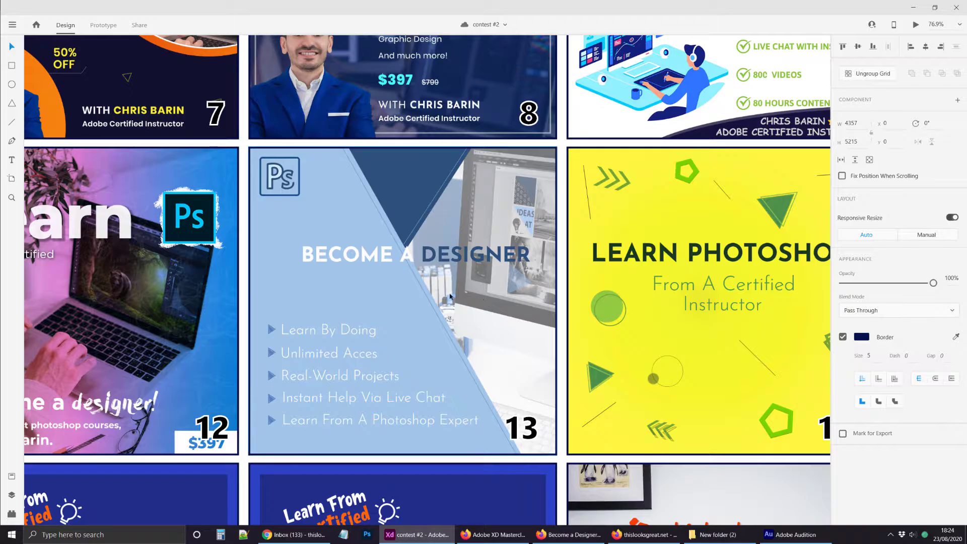
scroll(450, 297, "down", 1, "ctrl")
scroll(416, 299, "down", 2, "ctrl")
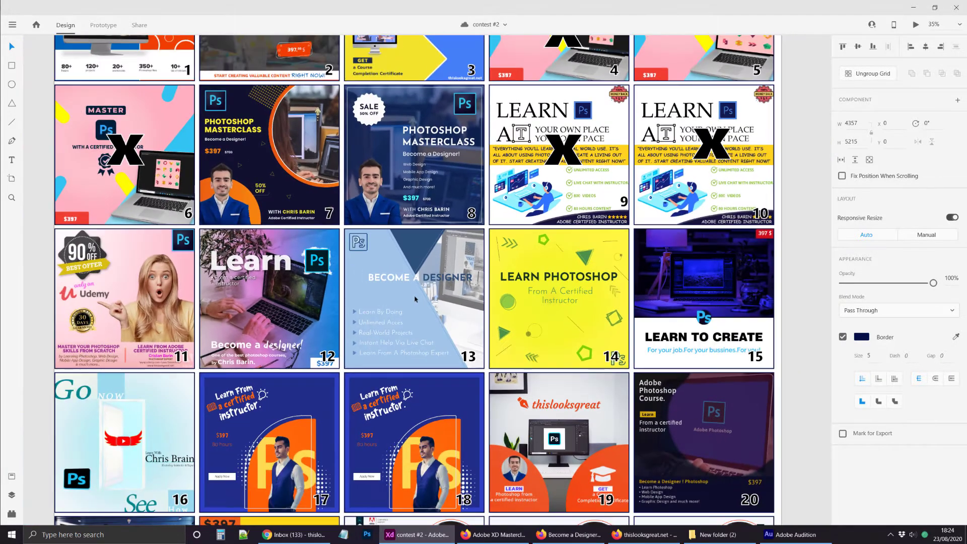
scroll(403, 309, "down", 2, "ctrl")
scroll(402, 313, "down", 2)
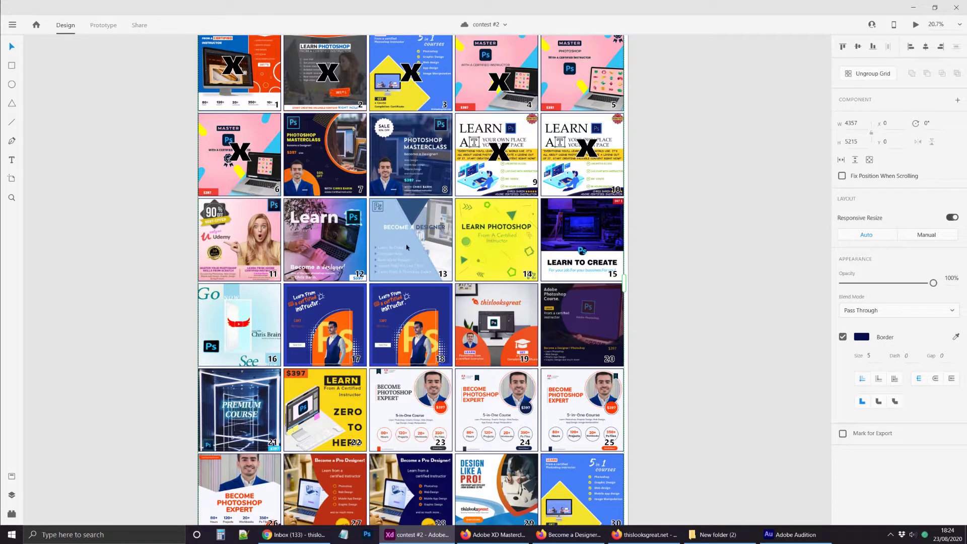
scroll(401, 247, "up", 4, "ctrl")
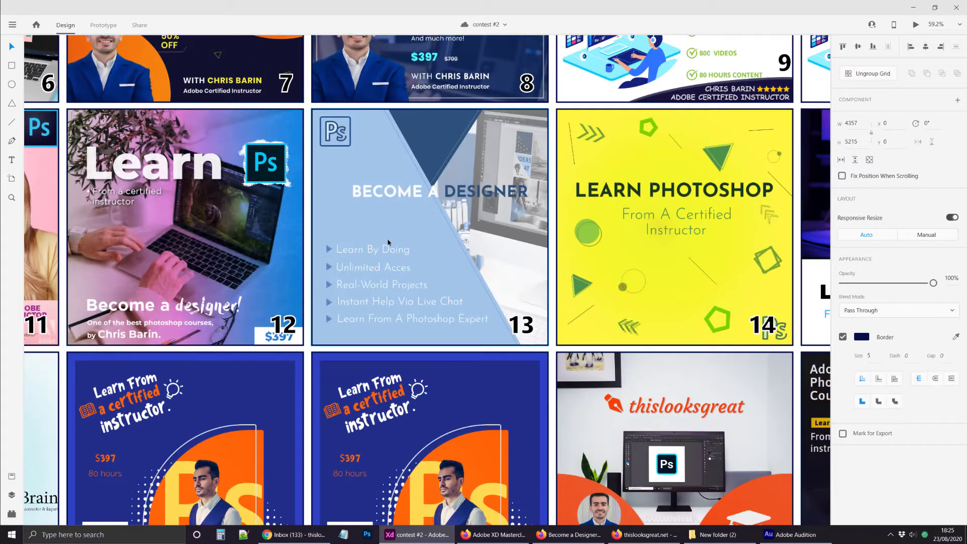
scroll(327, 240, "down", 3, "ctrl")
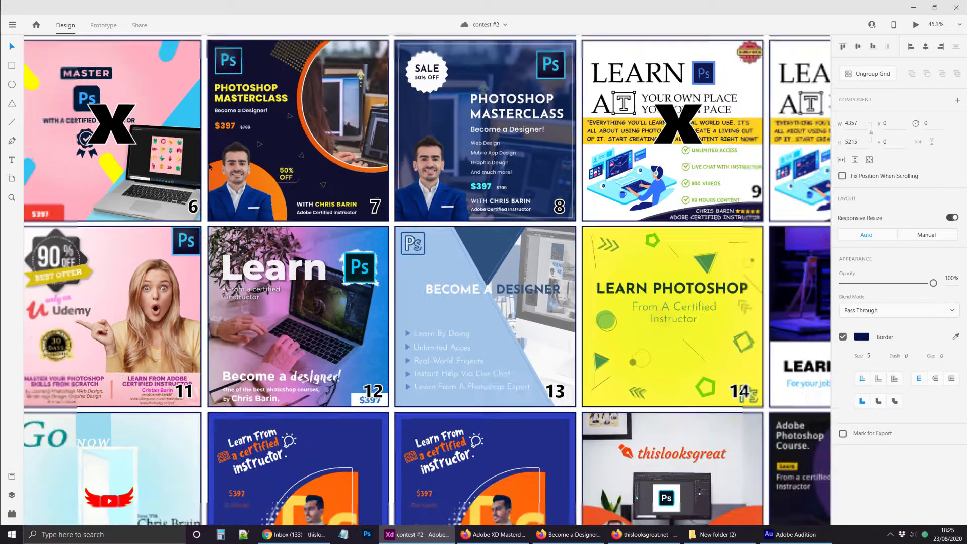
Copy the x from entry 6 onto entry 13 and position it over the middle of the ad
left_click(144, 140)
left_click_drag(145, 139, 427, 304)
scroll(431, 305, "up", 4, "ctrl")
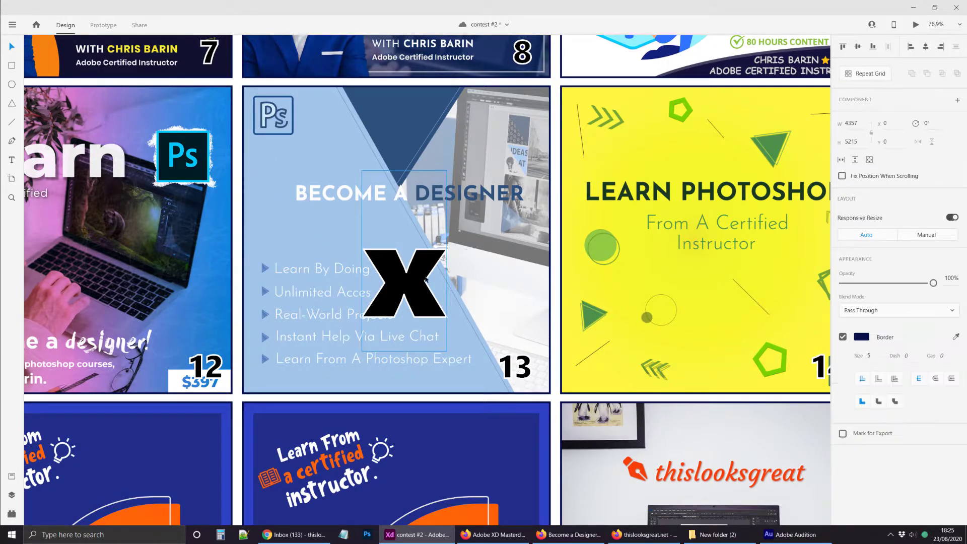
left_click_drag(426, 277, 407, 238)
Copy the x from entry 13 onto entry 14 and move it up to the centre of the yellow ad
left_click_drag(467, 197, 210, 217)
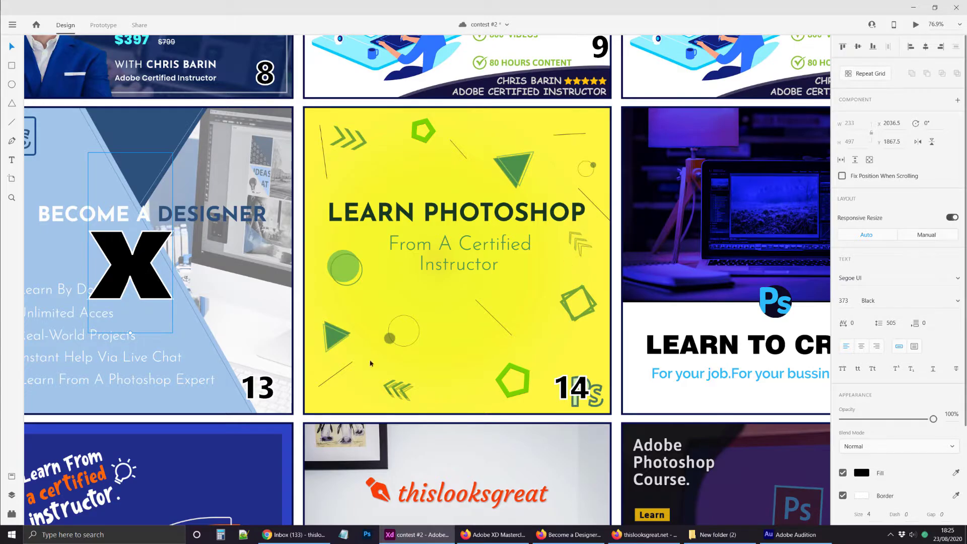
left_click_drag(135, 266, 470, 317)
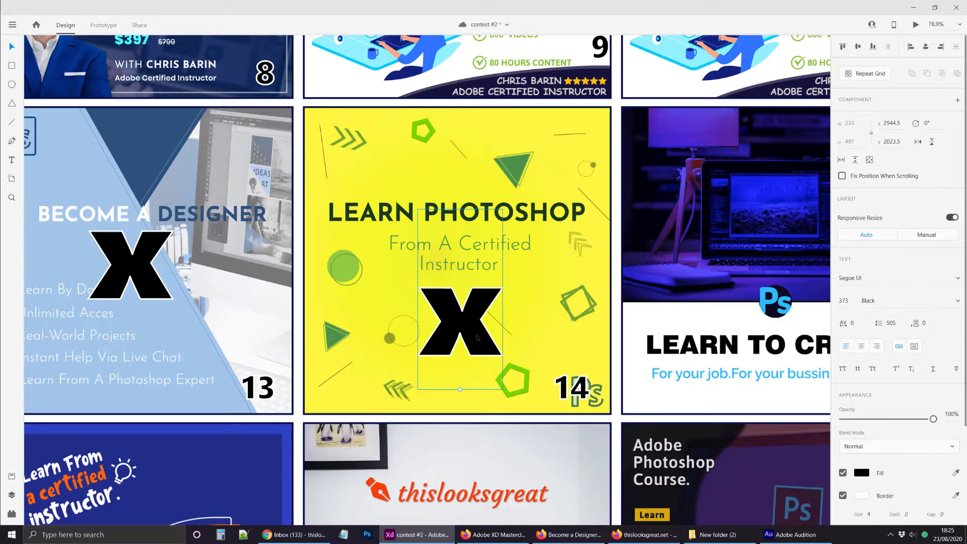
left_click_drag(482, 323, 483, 259)
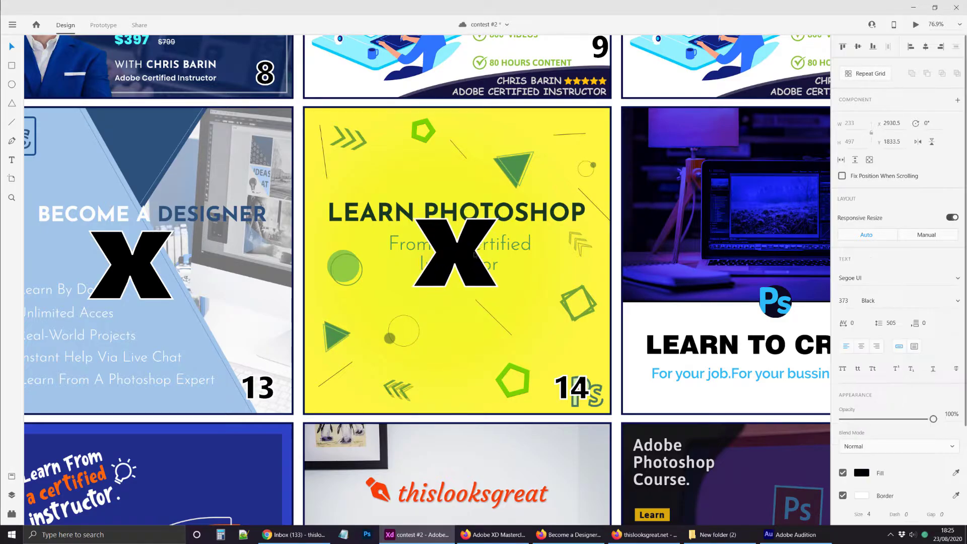
Move the number 14 above the Ps logo in the yellow ad's corner, bring entry 15 into view, and save the document
left_click_drag(586, 374, 602, 345)
left_click(473, 242)
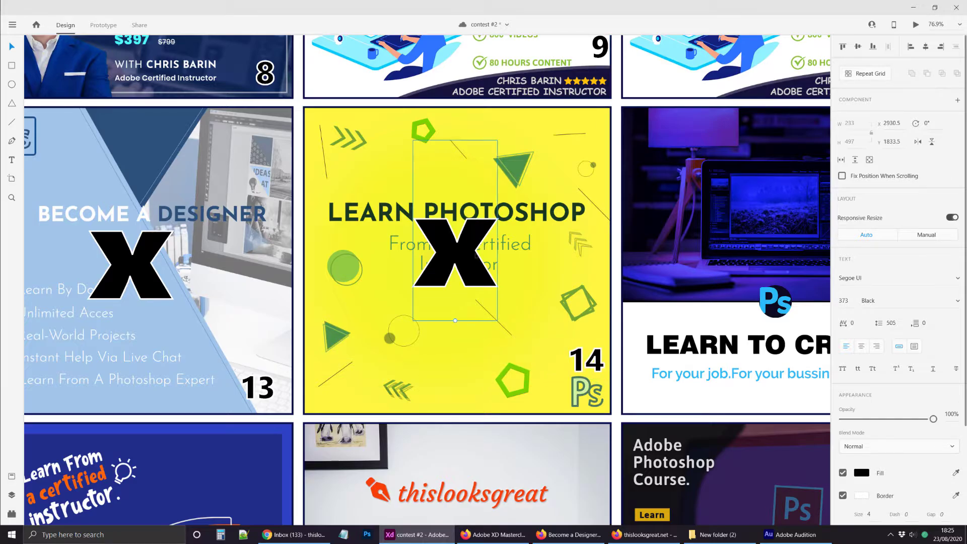
left_click_drag(474, 242, 237, 268)
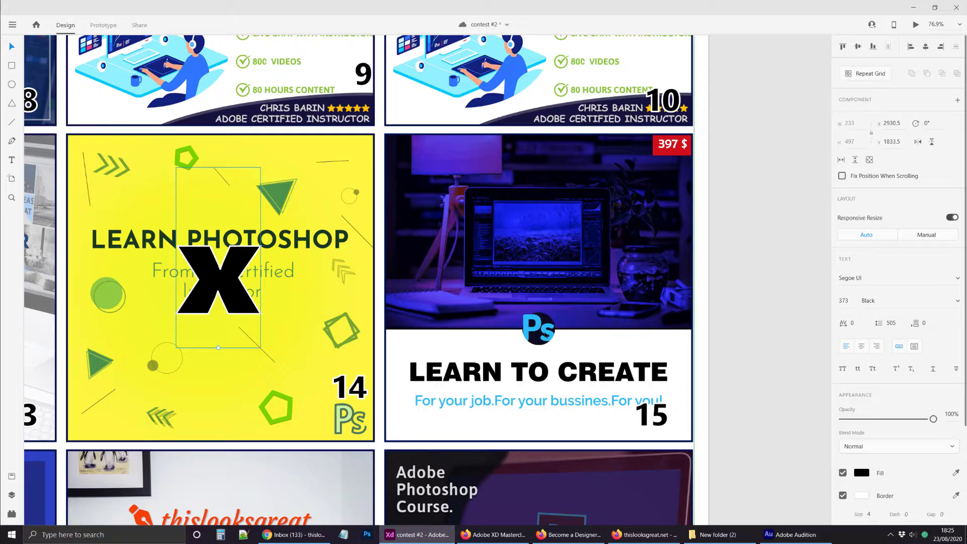
key("ctrl+s")
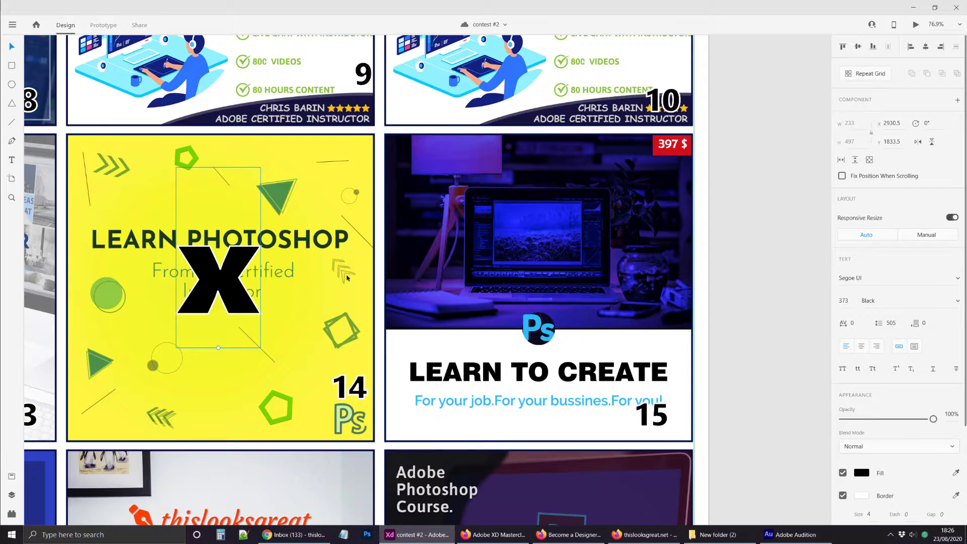
Copy the x from entry 14 onto entry 15, over the laptop photo, and examine the ad's headline and tagline up close
key("alt")
left_click_drag(276, 282, 627, 261)
scroll(604, 407, "up", 5)
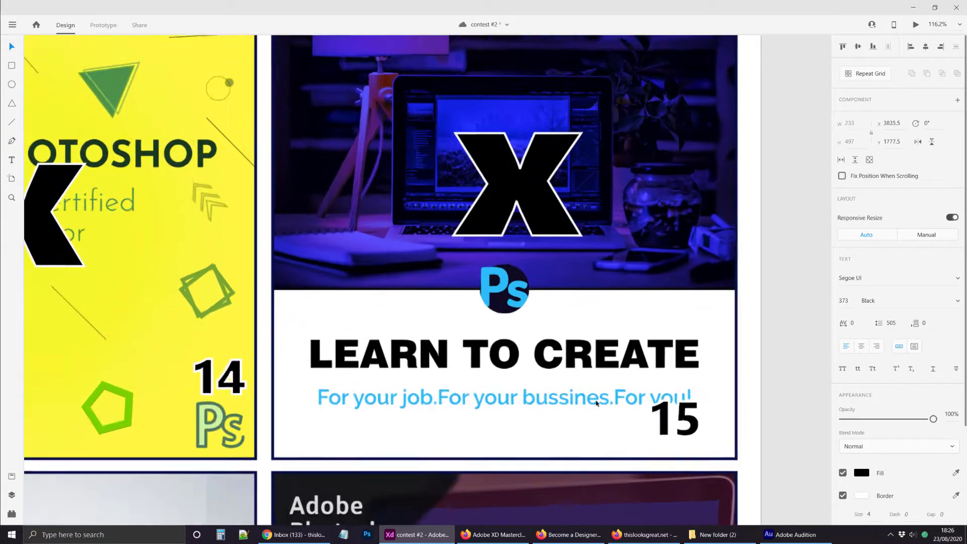
scroll(428, 423, "up", 6)
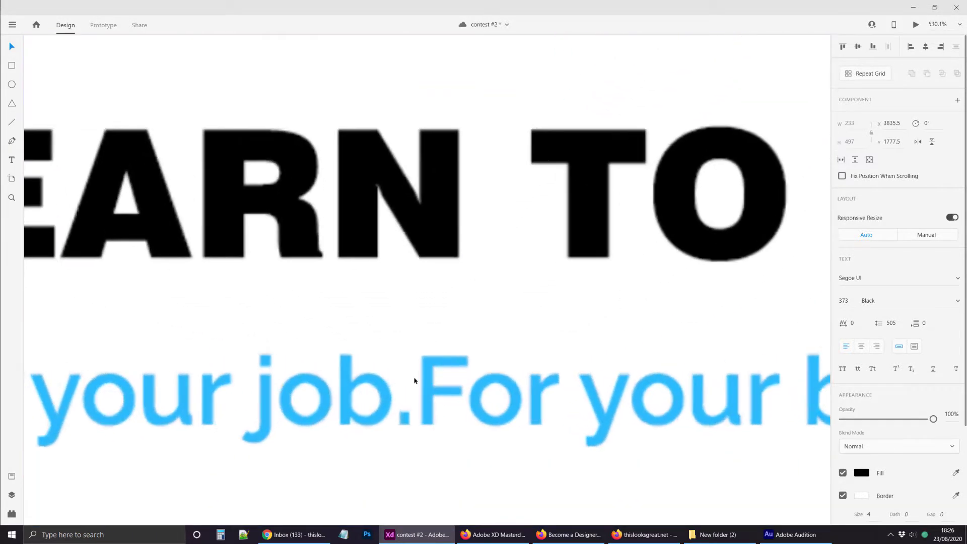
scroll(408, 434, "down", 5)
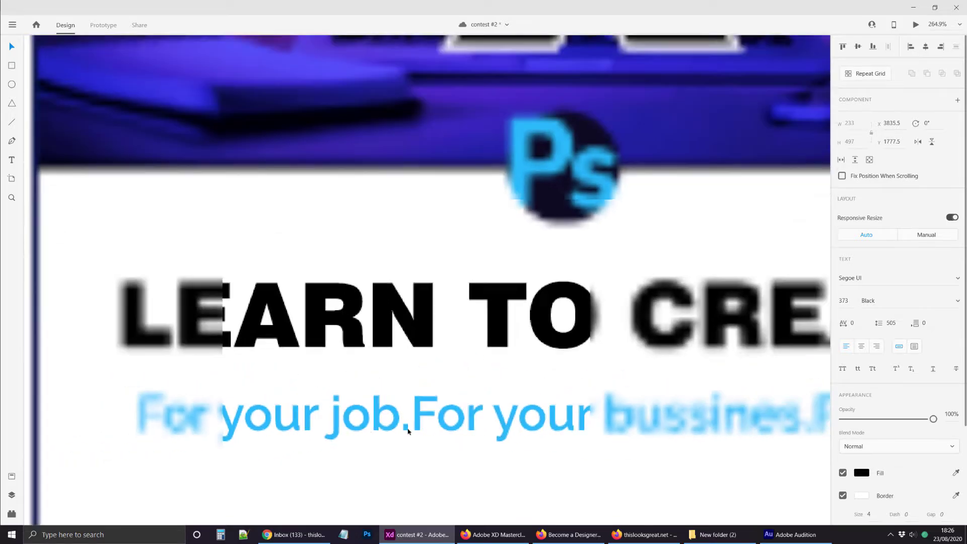
scroll(286, 360, "down", 3)
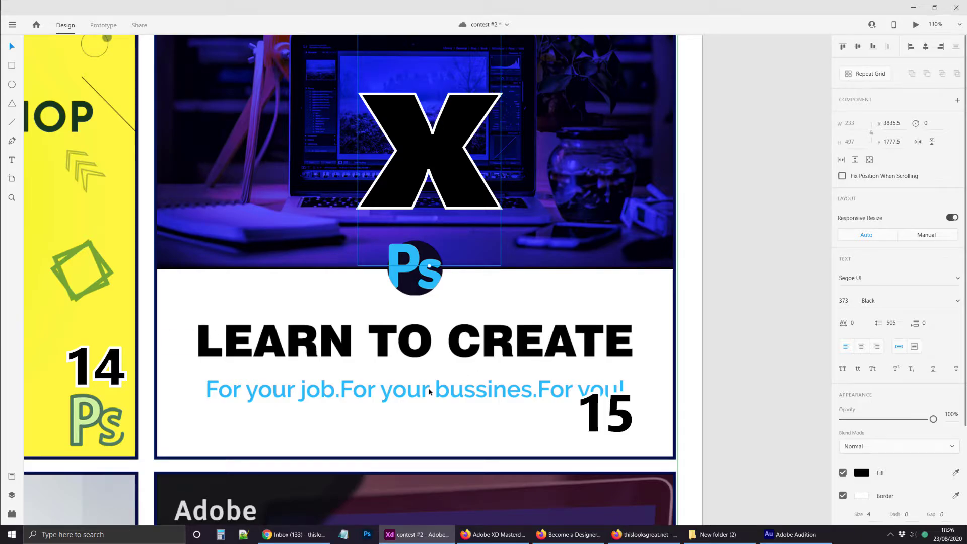
scroll(208, 385, "up", 4)
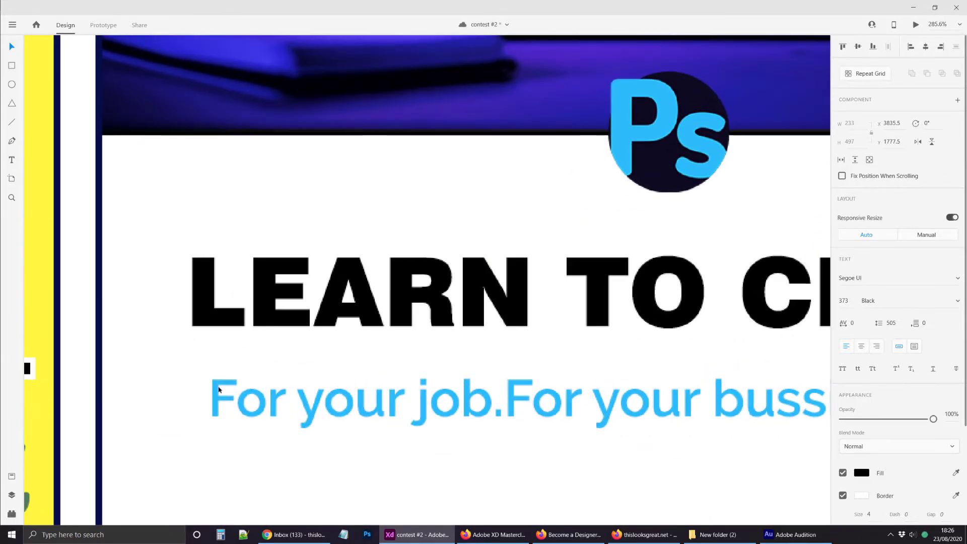
Paste a copy of the x onto entry 16 and position it over the winged play button in the doorway
scroll(211, 400, "down", 8)
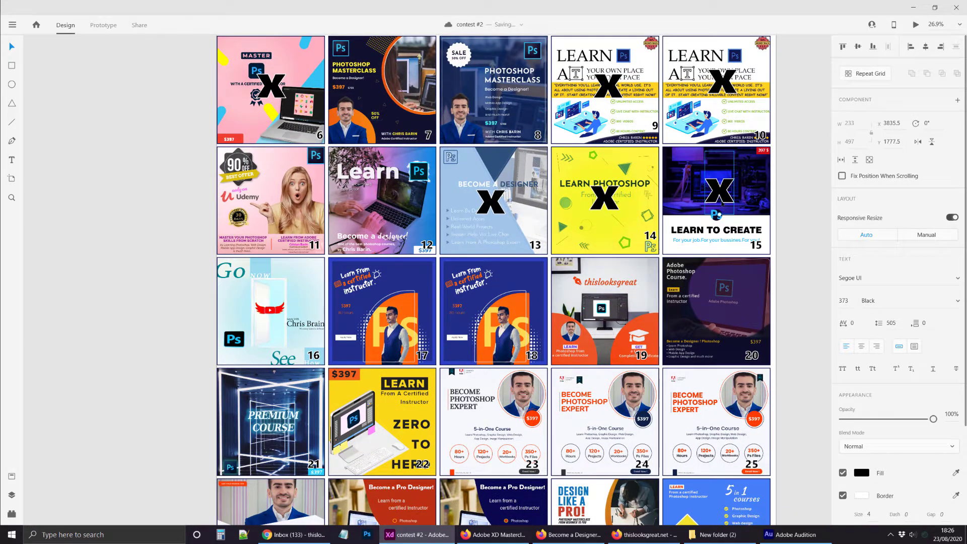
left_click(297, 308)
key("ctrl+v")
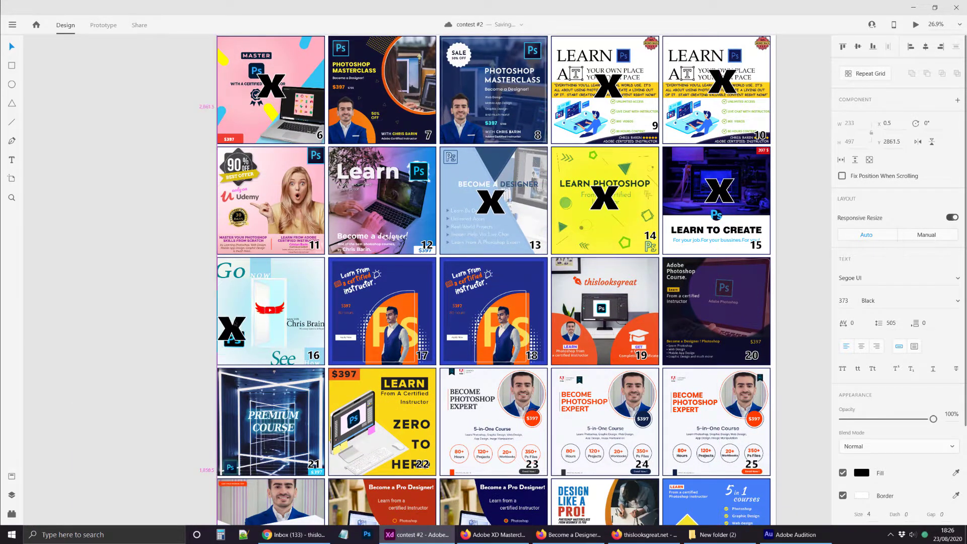
scroll(297, 307, "up", 3)
left_click_drag(272, 300, 304, 280)
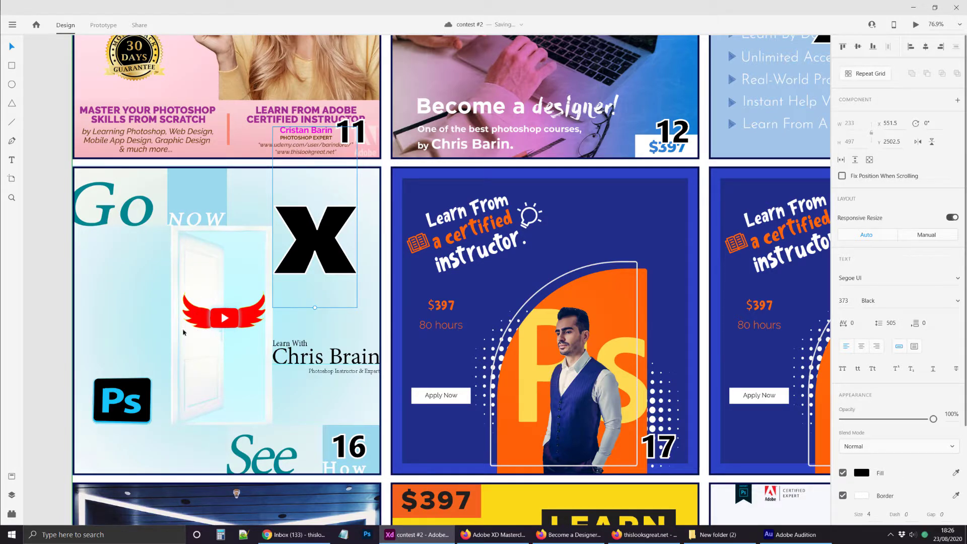
left_click_drag(320, 303, 203, 332)
scroll(318, 371, "up", 5)
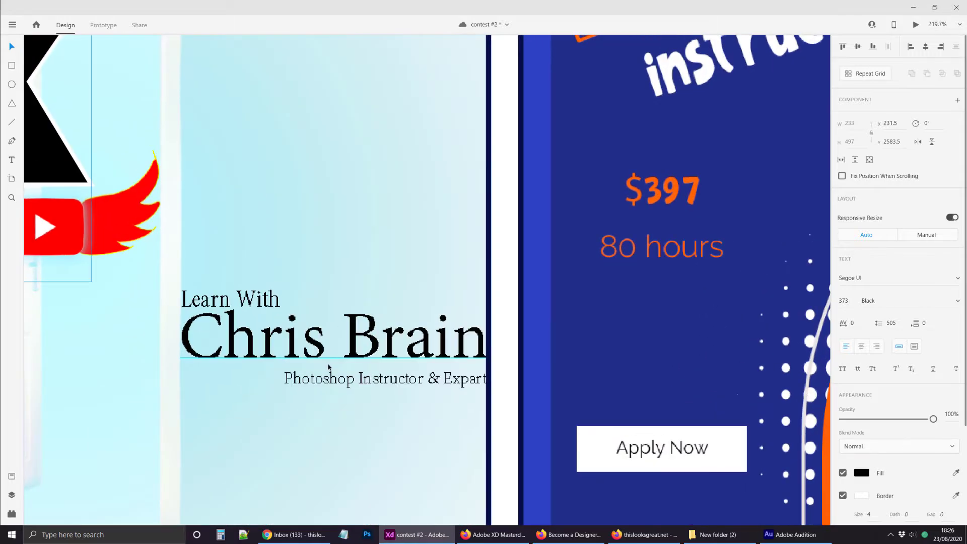
scroll(328, 366, "down", 5)
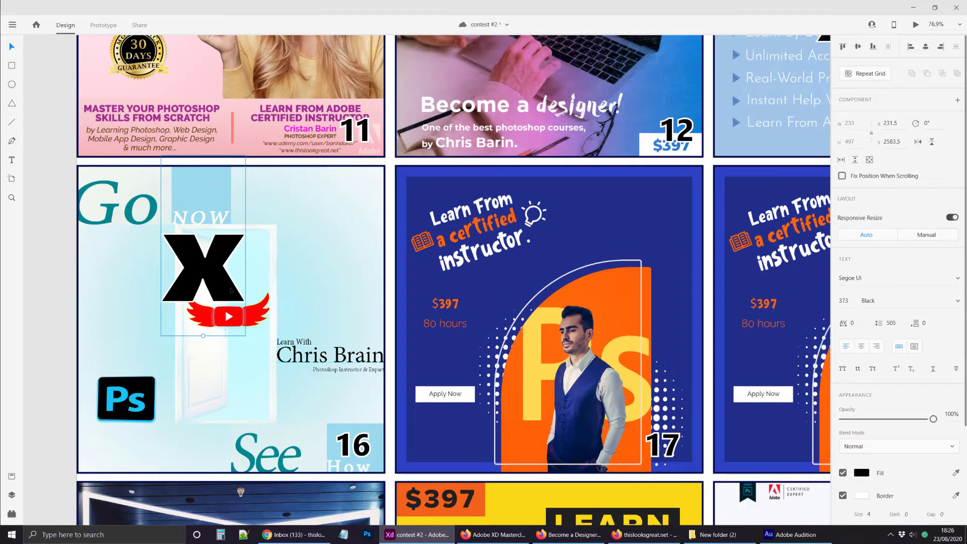
left_click_drag(212, 281, 239, 338)
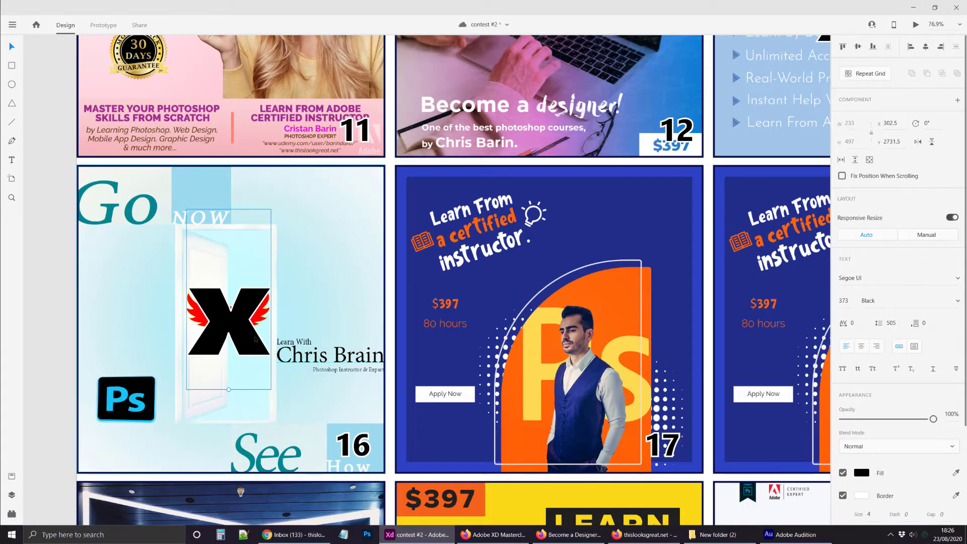
Copy the x from entry 16 onto entry 17 and position it beside the man's head, near the middle of the ad
scroll(247, 335, "down", 2)
scroll(363, 314, "right", 2)
scroll(284, 296, "up", 3)
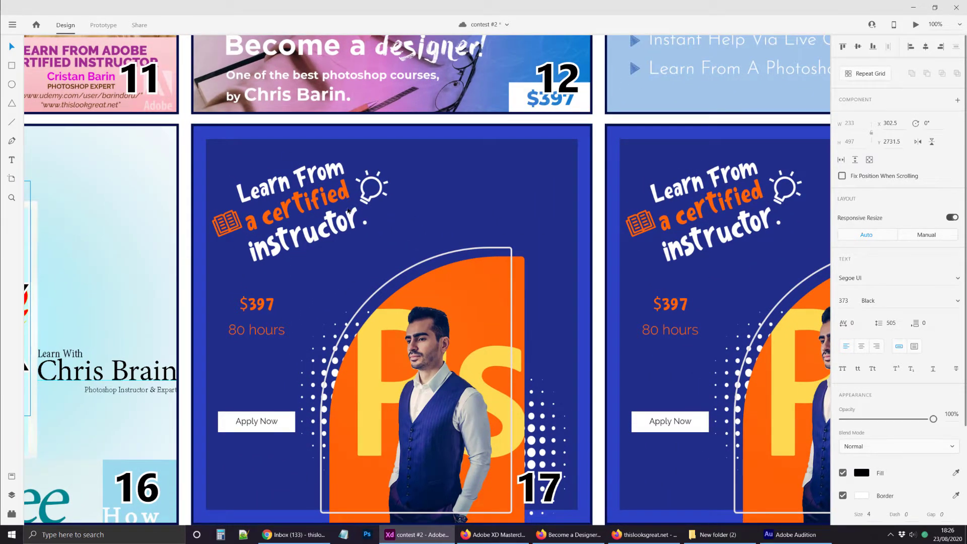
scroll(347, 211, "up", 4)
scroll(338, 292, "down", 5)
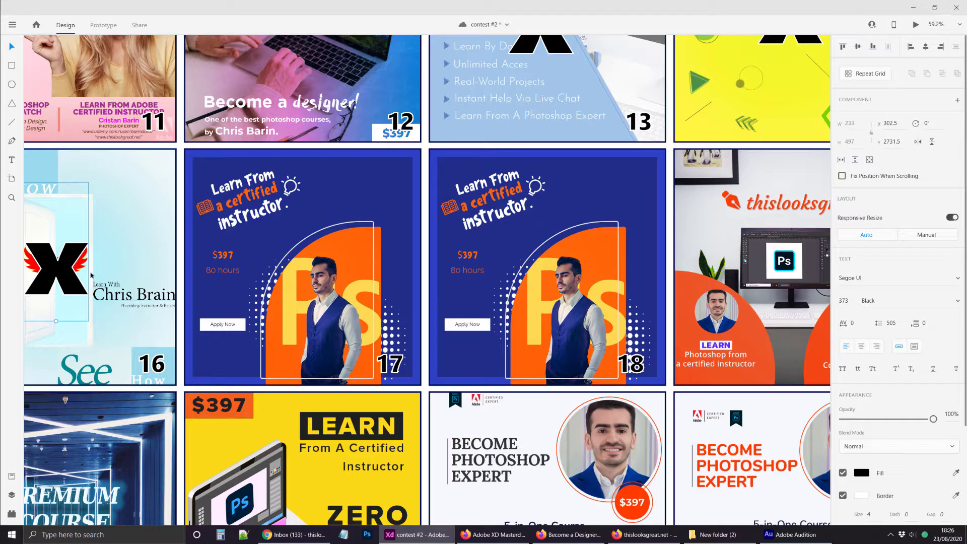
left_click_drag(90, 275, 349, 267)
scroll(256, 363, "up", 4)
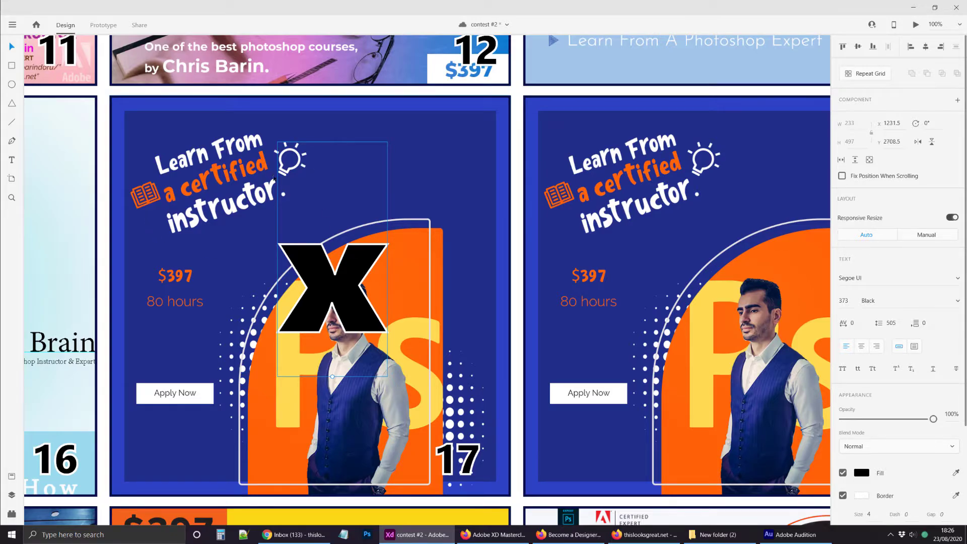
left_click_drag(321, 263, 360, 147)
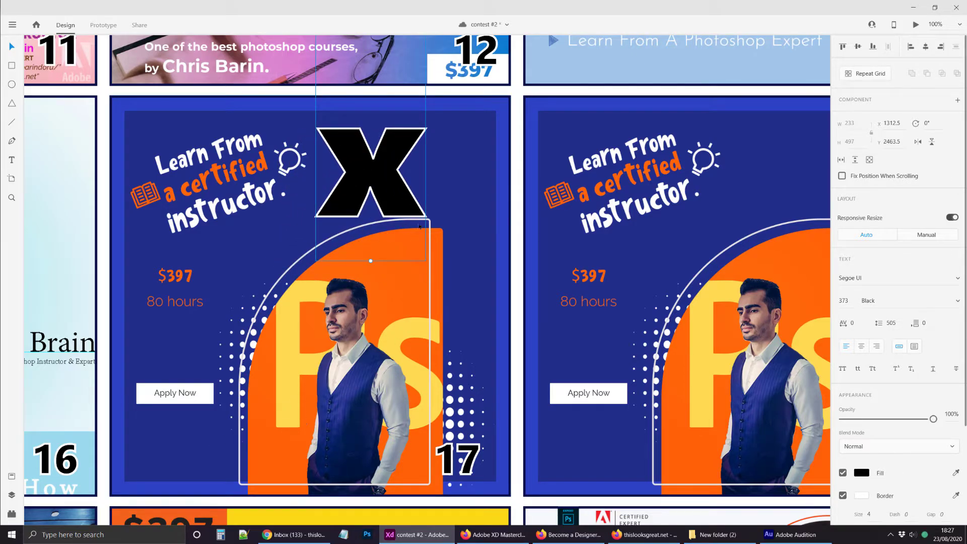
left_click_drag(419, 226, 277, 330)
Copy the x from entry 17 onto entry 18, just above the man's face, and deselect it
scroll(263, 338, "down", 5)
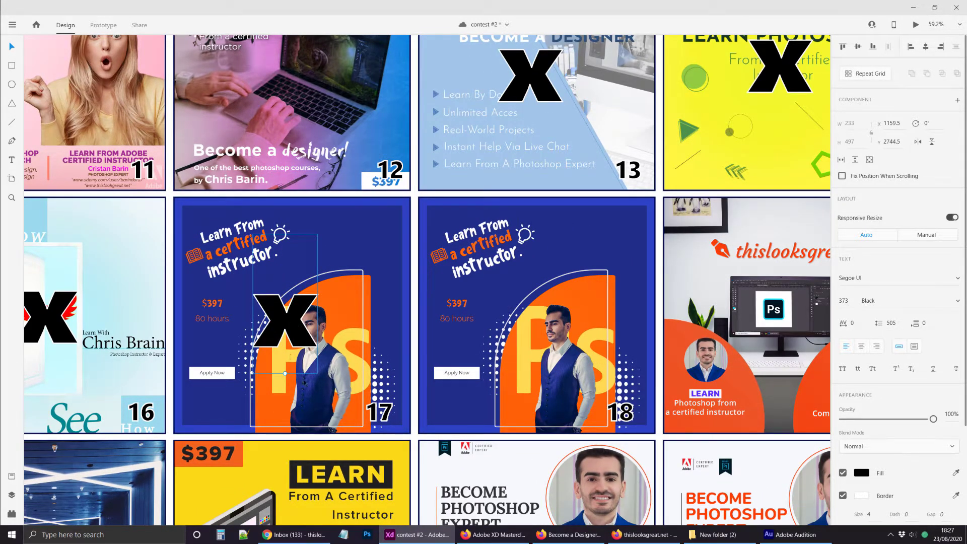
left_click(343, 354)
left_click_drag(290, 317, 564, 300)
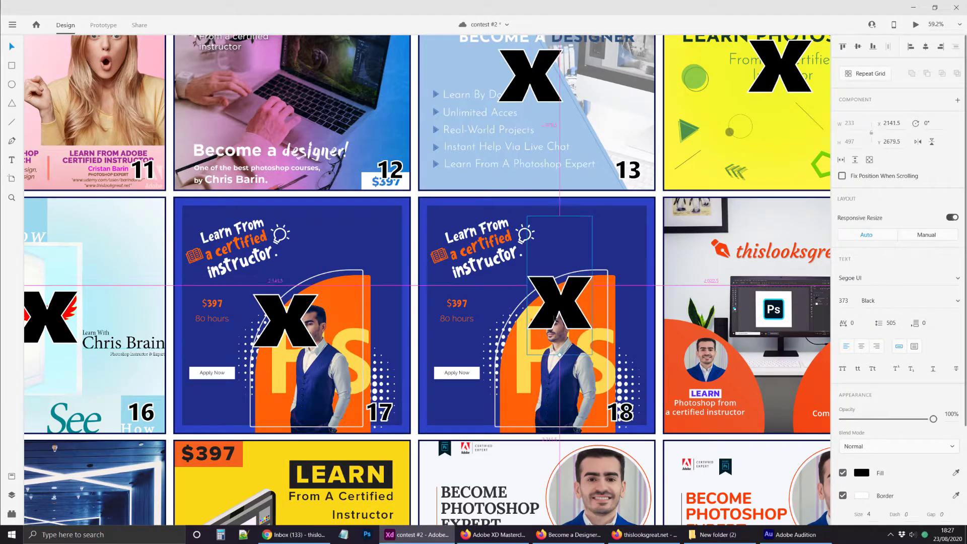
left_click(476, 331)
Move the number 19 off the certificate text to the spot above the graduation cap in the thislooksgreat ad
scroll(476, 331, "right", 8)
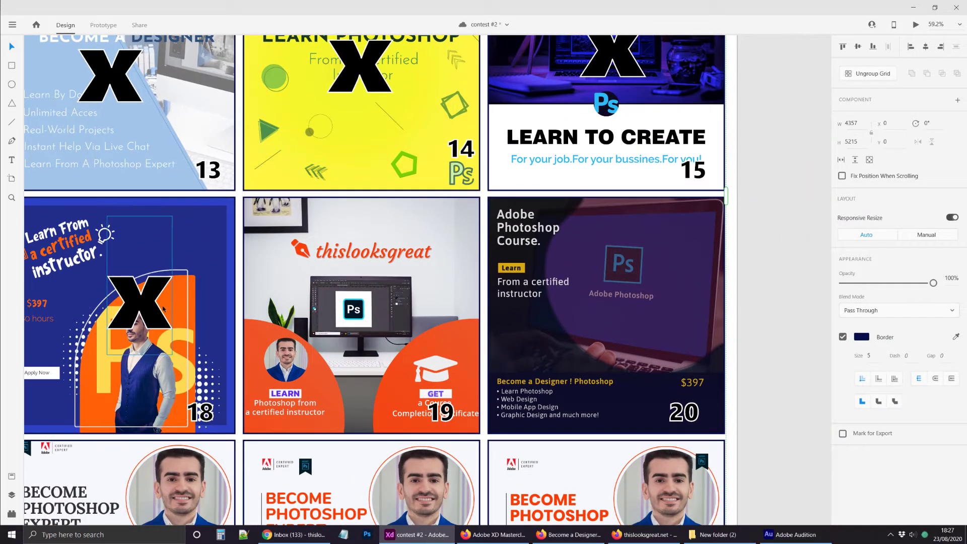
scroll(187, 351, "up", 3)
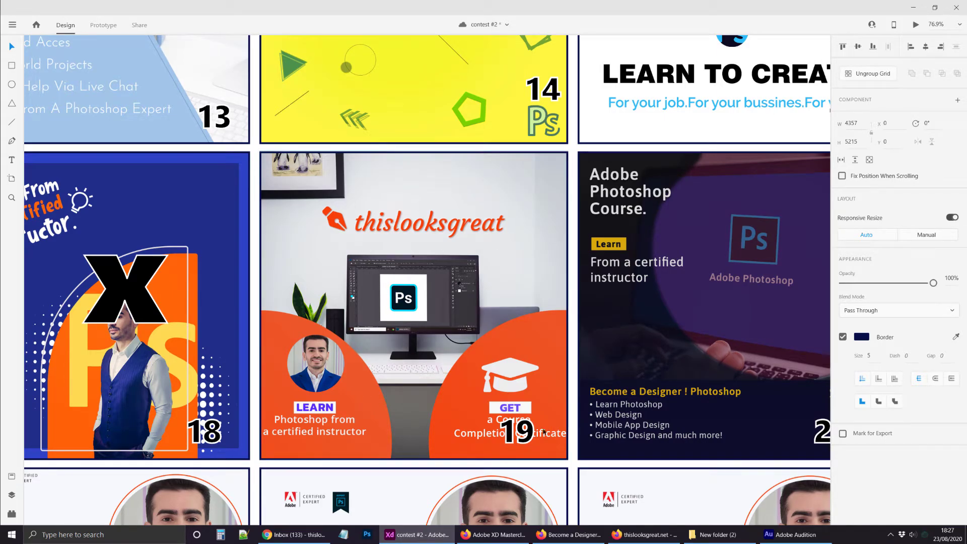
left_click_drag(499, 418, 526, 319)
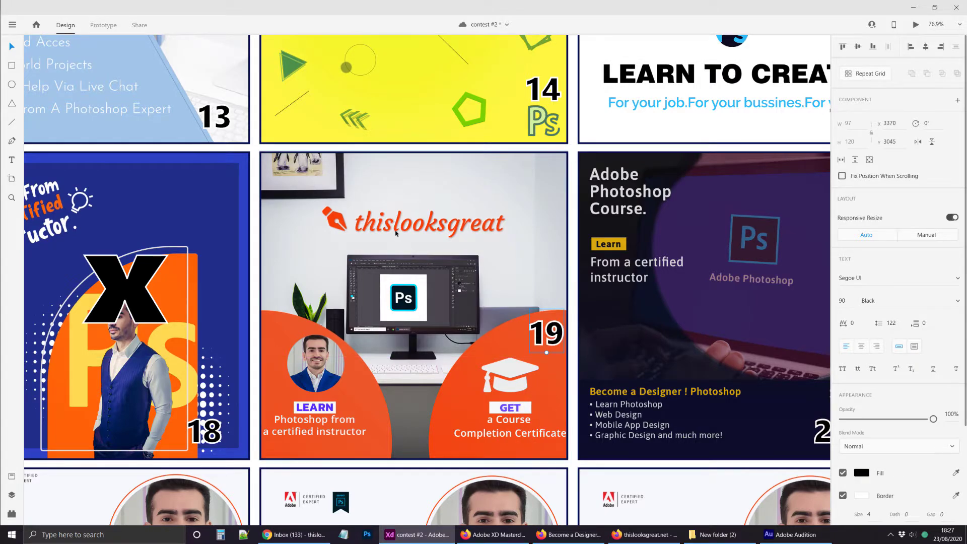
Look at the thislooksgreat.net website in Firefox for comparison with entry 19, and return to the contest document in Adobe XD
left_click(569, 535)
left_click(644, 534)
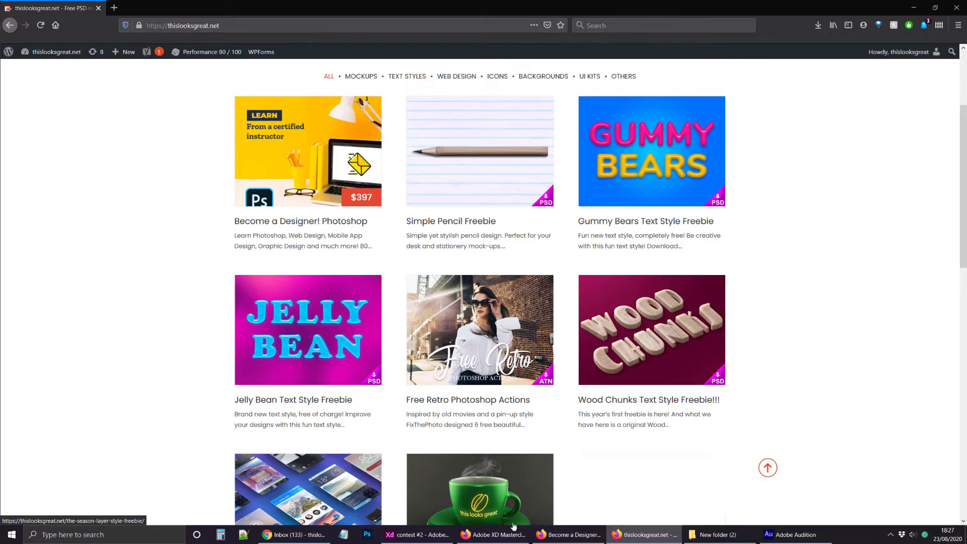
left_click(416, 534)
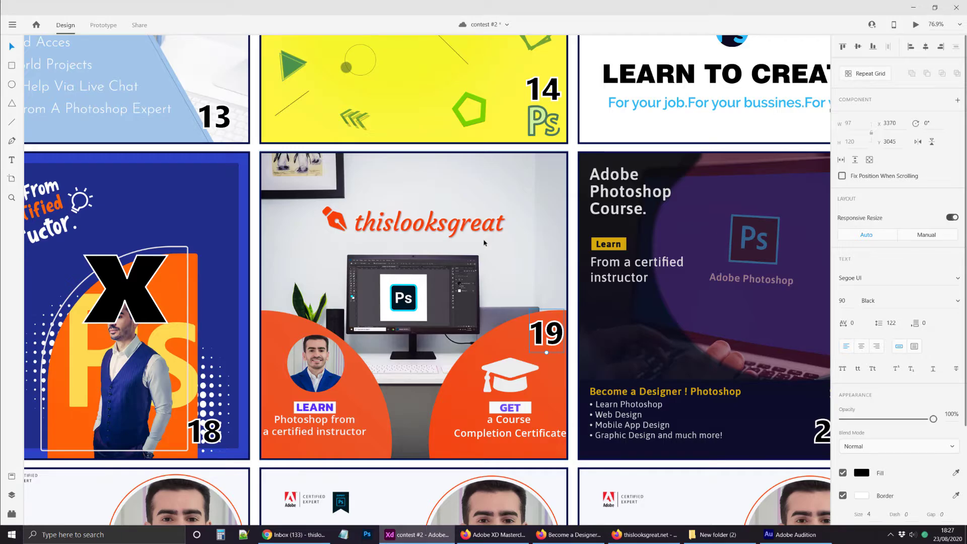
Examine entry 20 up close and place a copy of the x over its laptop photo, below the Ps logo
scroll(478, 246, "down", 2)
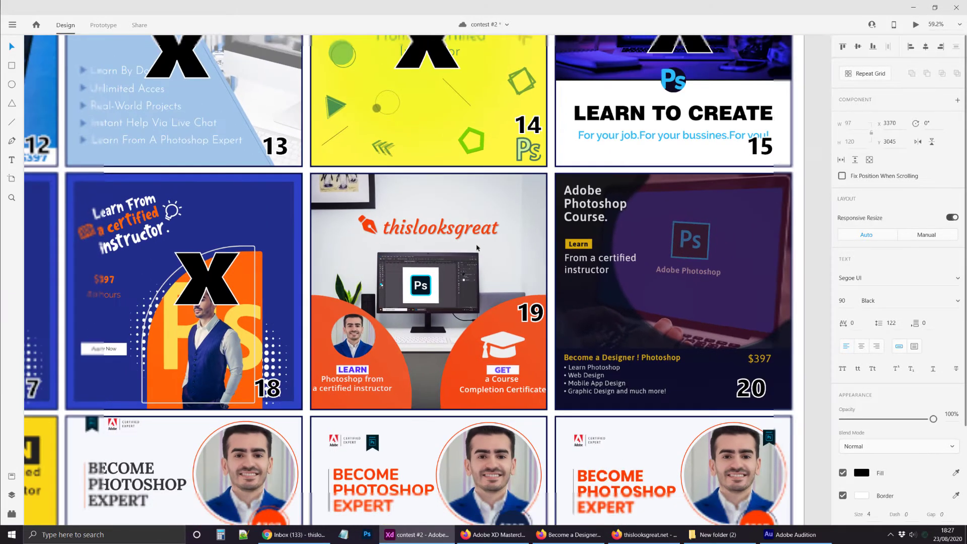
scroll(592, 250, "right", 2)
left_click(591, 250)
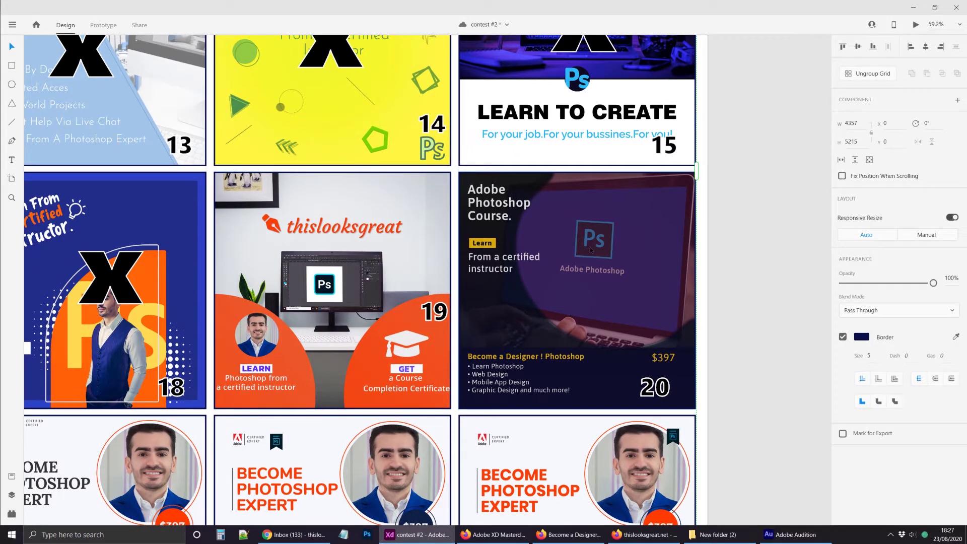
scroll(590, 246, "up", 4)
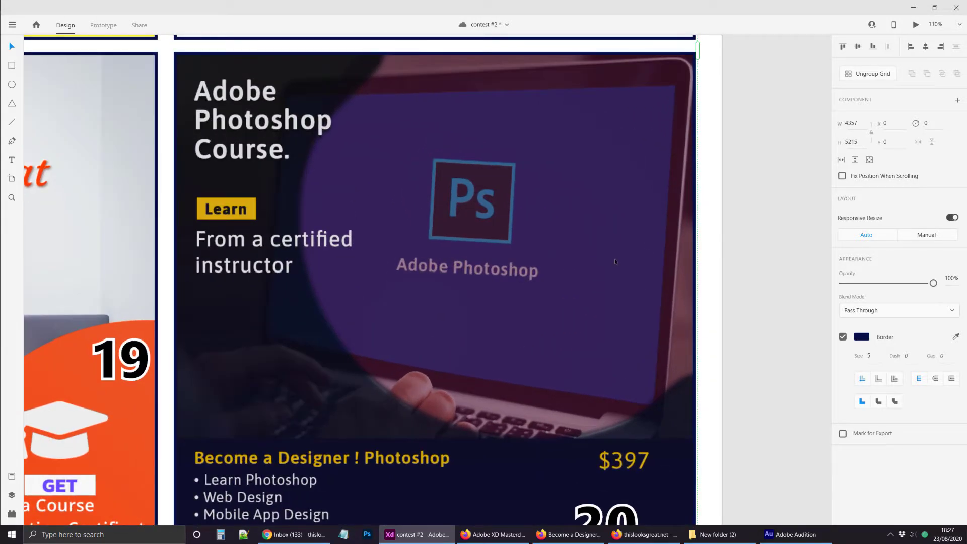
scroll(614, 258, "down", 2)
scroll(442, 294, "up", 2)
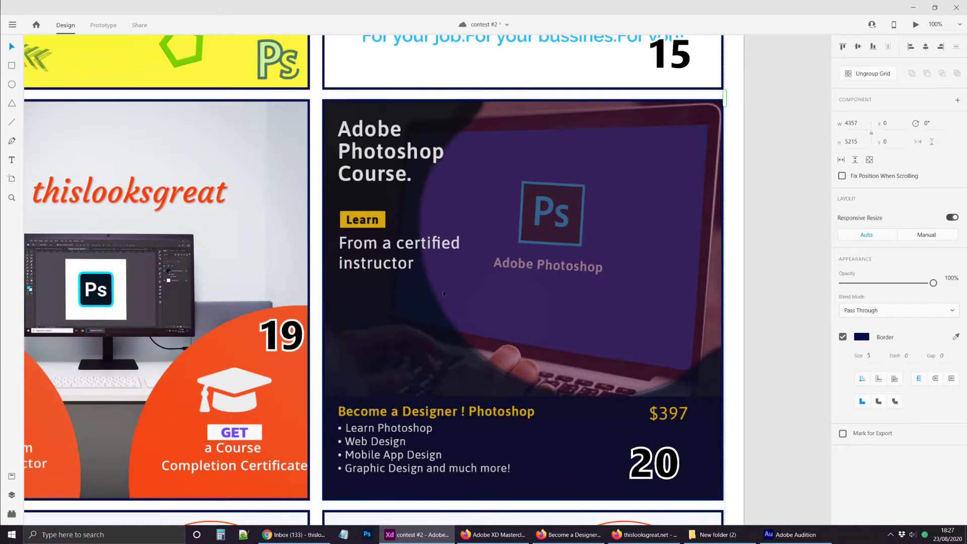
scroll(409, 276, "down", 3)
type("X")
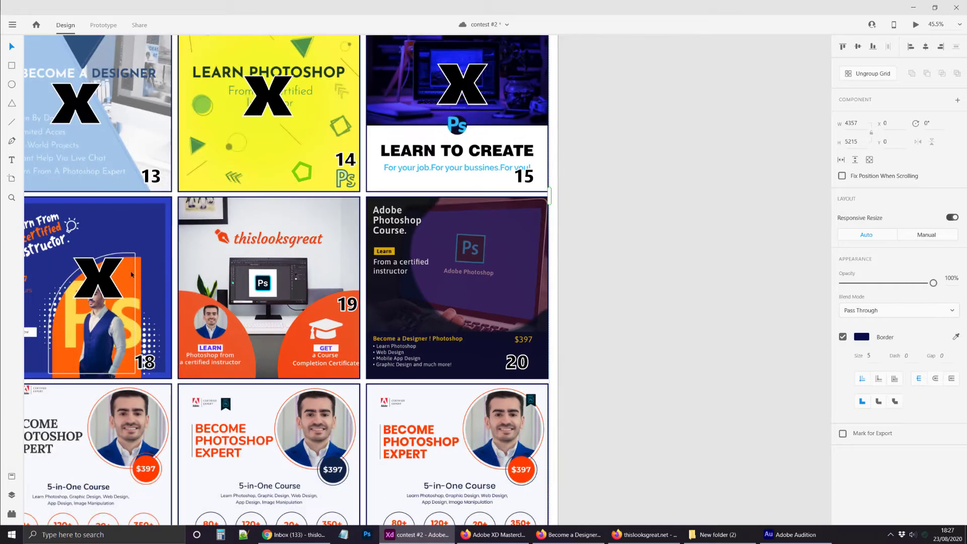
left_click_drag(461, 276, 482, 282)
Copy the x from entry 20 onto entries 25 and 24, below their orange headlines
scroll(482, 281, "down", 3)
scroll(482, 282, "left", 5)
scroll(554, 302, "right", 3)
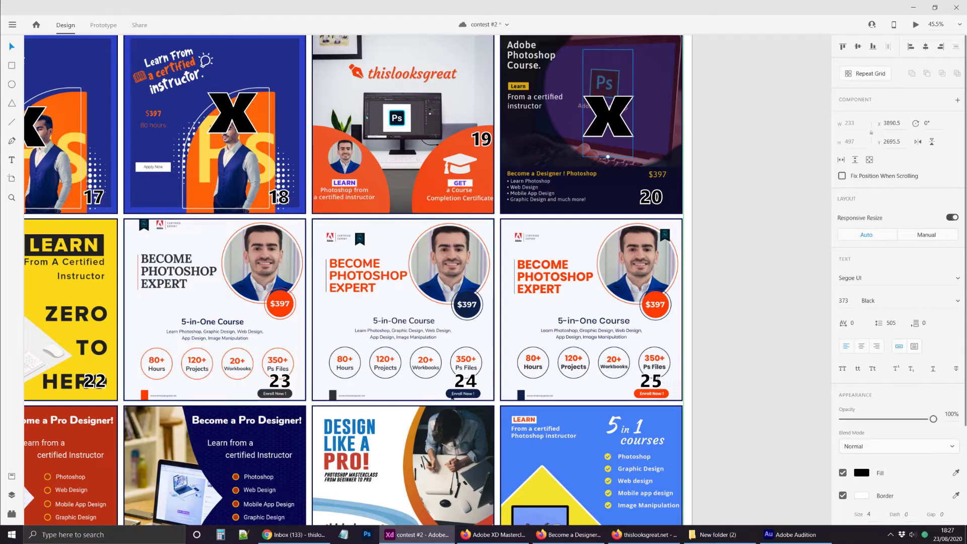
scroll(623, 163, "up", 1)
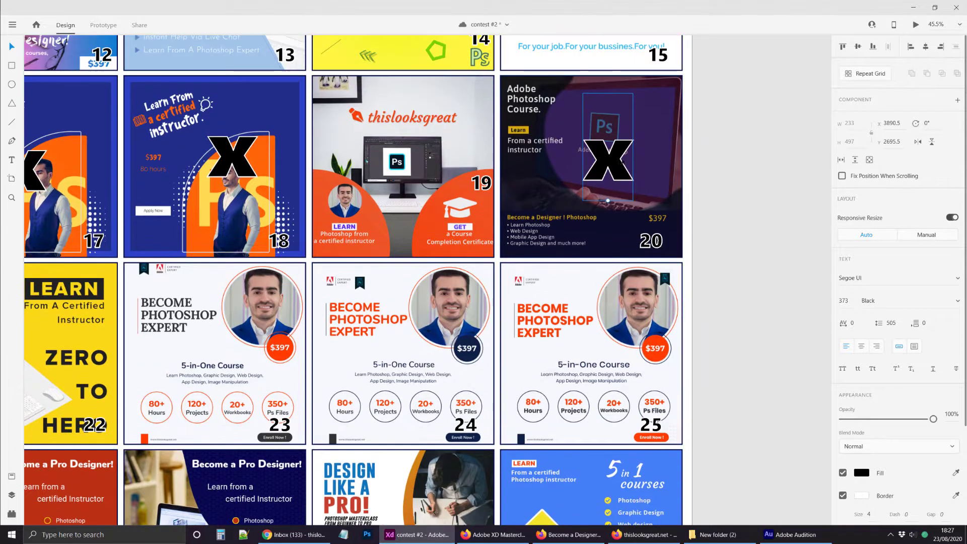
left_click_drag(608, 159, 389, 354)
scroll(345, 401, "left", 1)
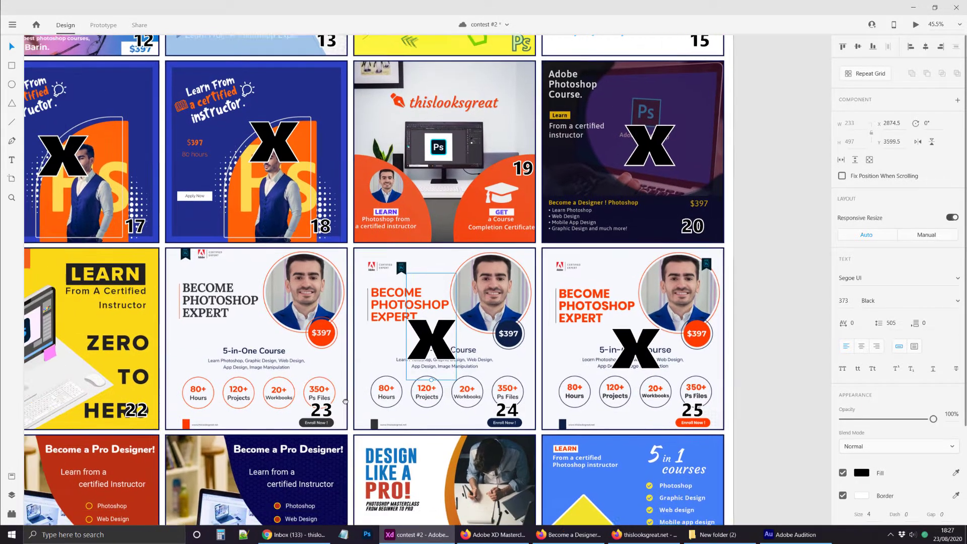
Examine entry 23's badges, headline and course details up close and compare it with the neighbouring entries in the grid
scroll(345, 401, "left", 5)
scroll(345, 401, "down", 1)
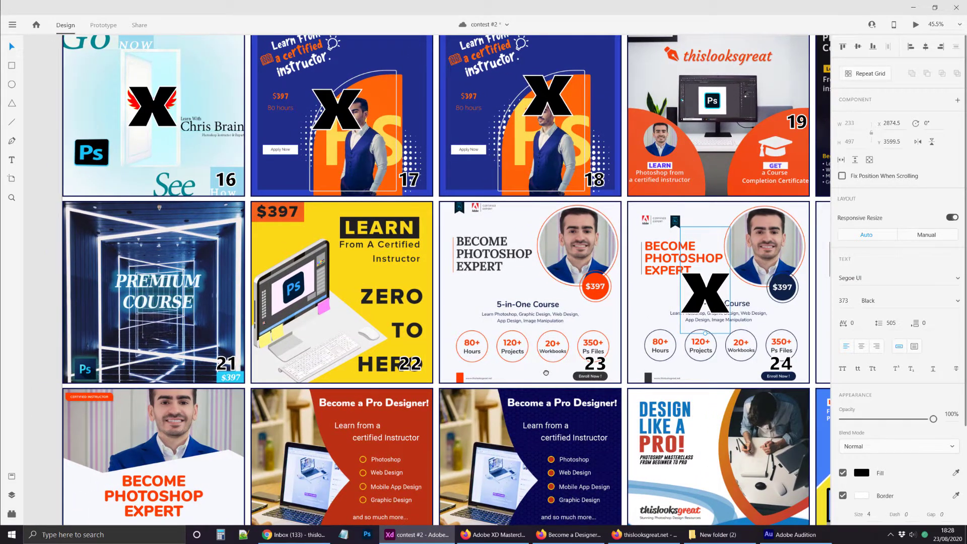
scroll(545, 372, "left", 1)
scroll(637, 271, "up", 2)
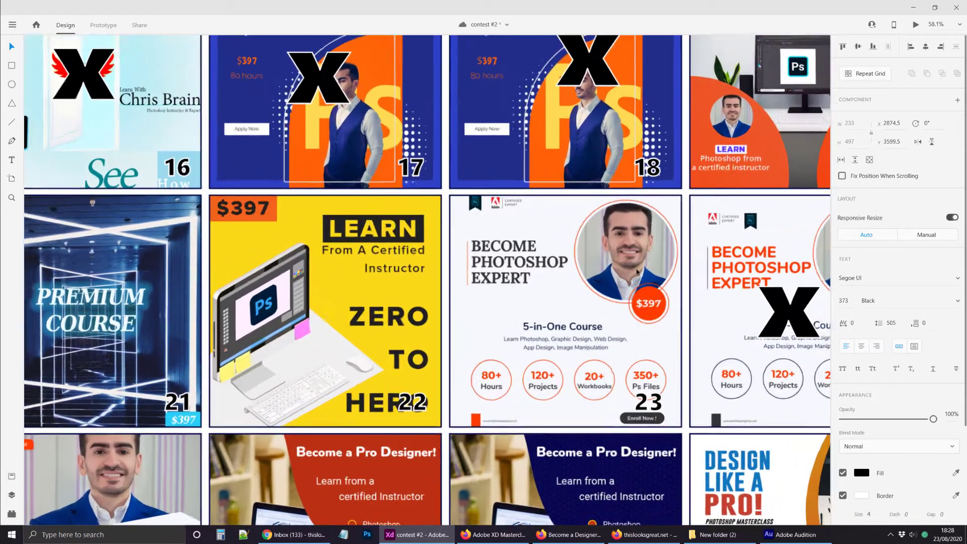
scroll(637, 272, "up", 2)
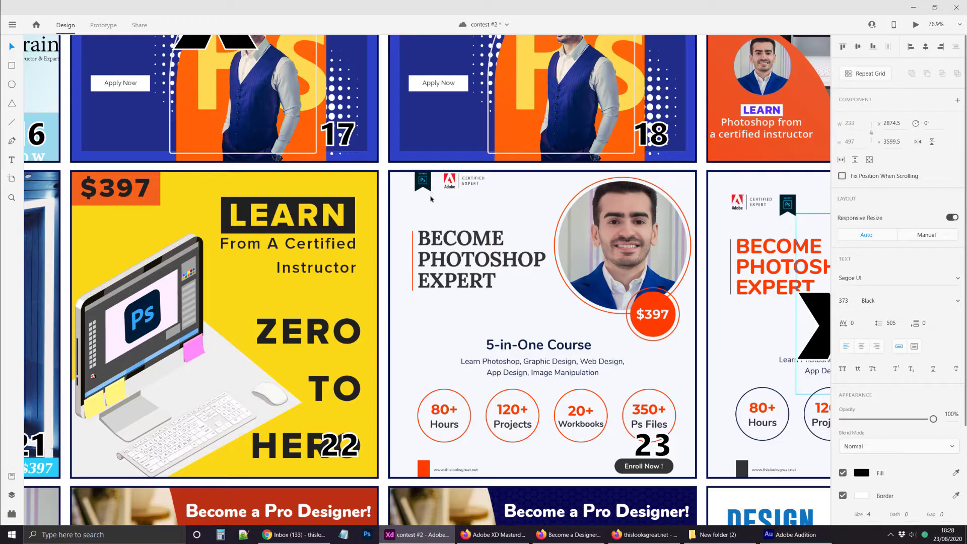
scroll(431, 198, "up", 2)
scroll(367, 203, "right", 3)
scroll(367, 203, "down", 1)
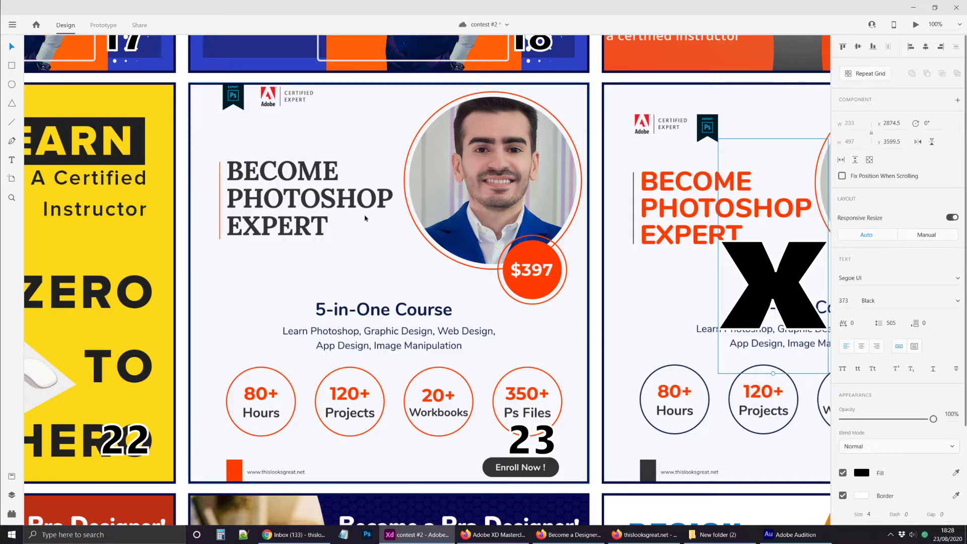
scroll(365, 218, "down", 5)
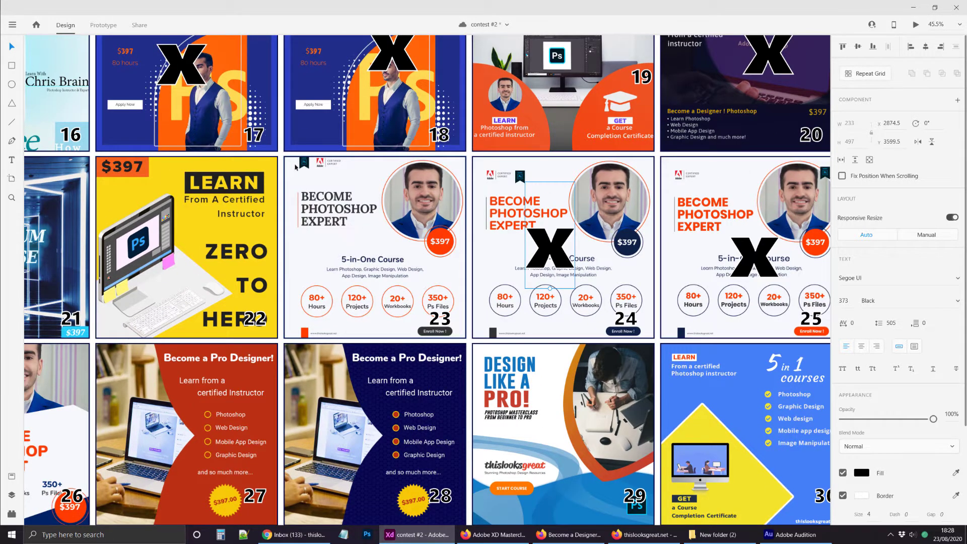
Save the document, place a copy of the x on entry 21 and centre it over the PREMIUM COURSE title
key("ctrl+s")
scroll(308, 174, "left", 5)
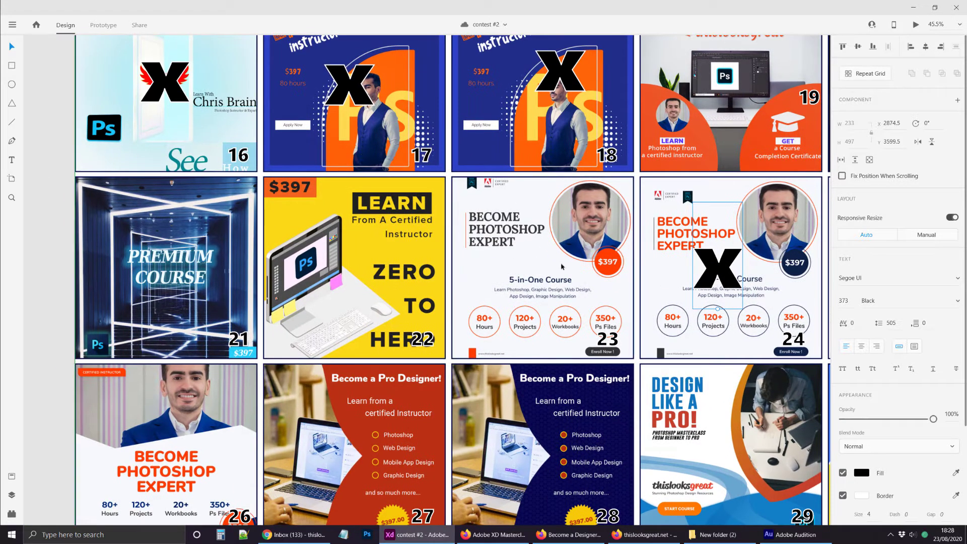
scroll(420, 360, "up", 2)
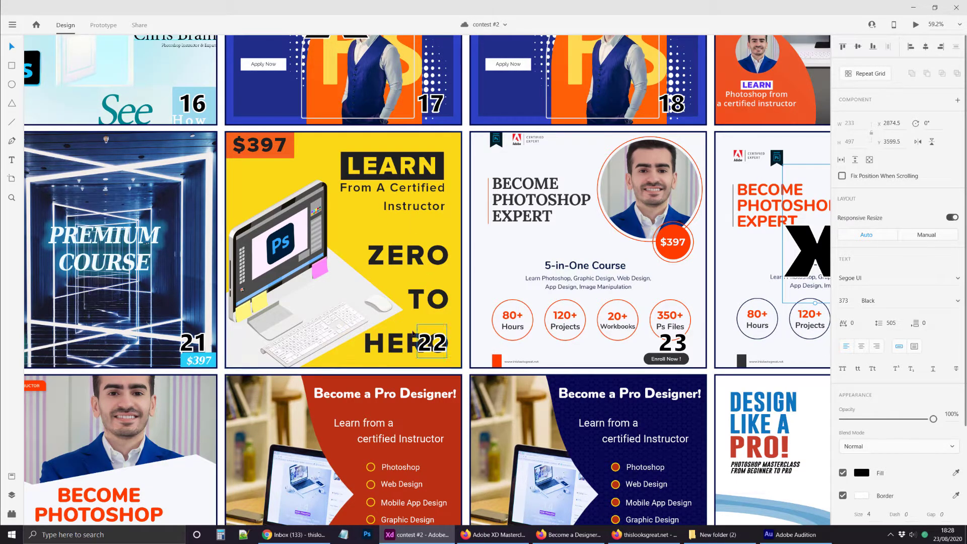
scroll(252, 143, "down", 3)
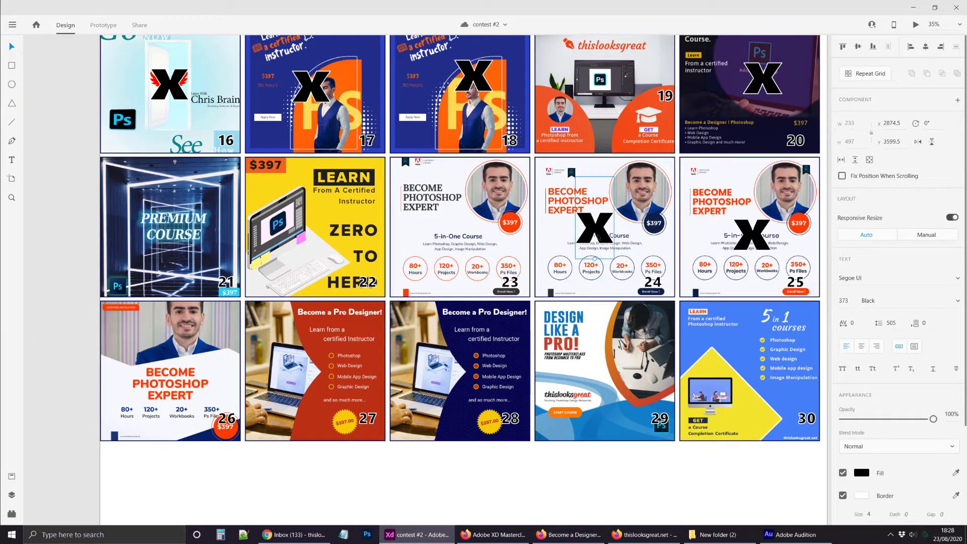
scroll(450, 241, "up", 2)
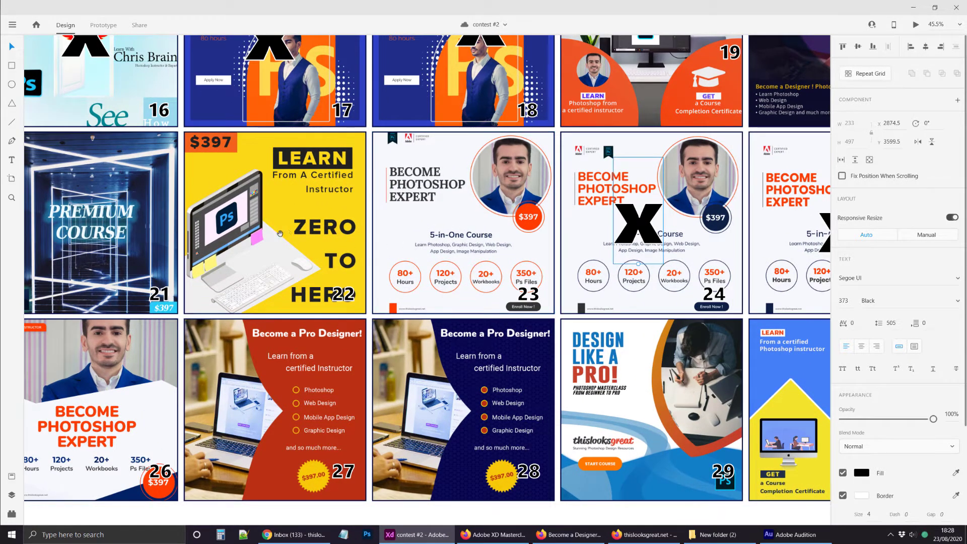
scroll(280, 233, "left", 3)
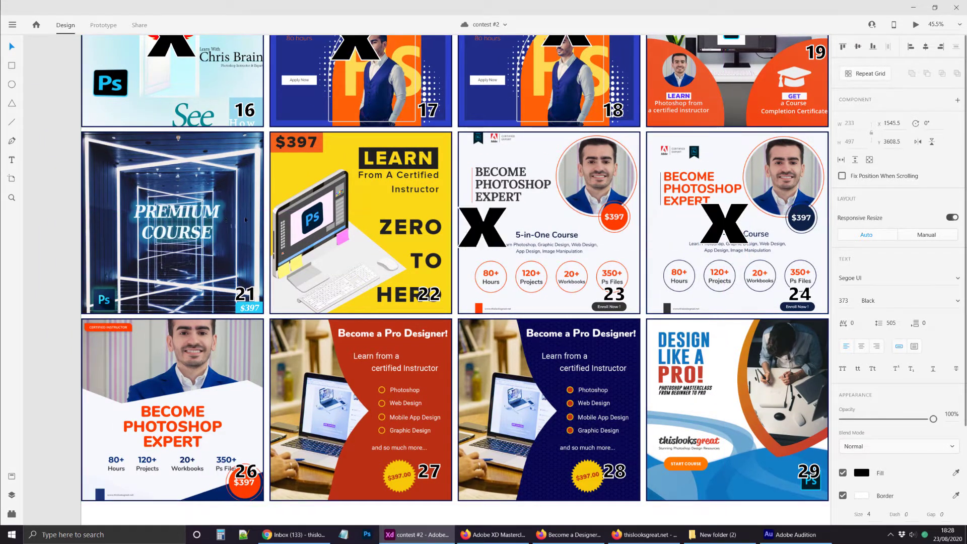
left_click_drag(245, 219, 131, 258)
scroll(132, 257, "up", 2)
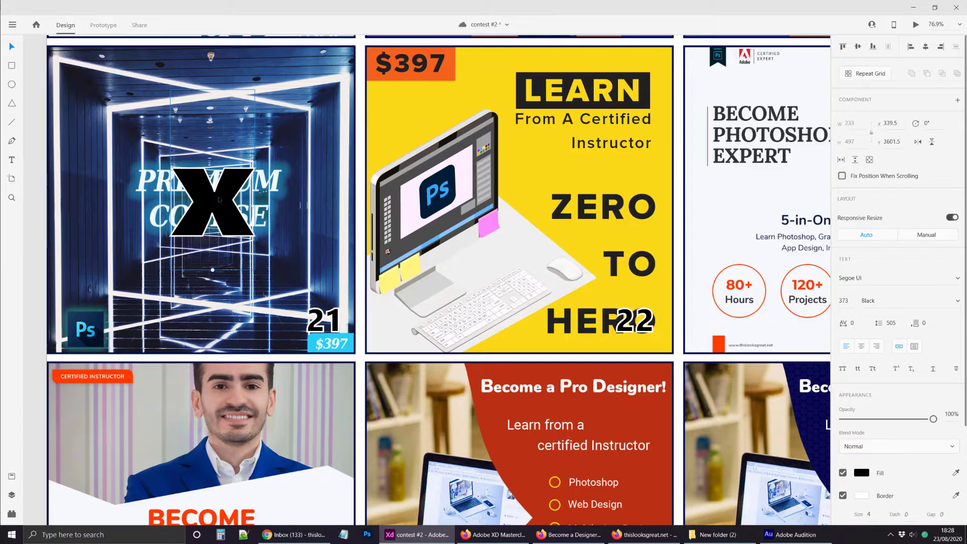
mouse_move(218, 203)
left_mouse_down()
mouse_move(228, 295)
mouse_move(217, 185)
left_mouse_up()
Look over entry 26 in the last row and save the document
scroll(293, 370, "down", 2)
scroll(293, 371, "down", 2)
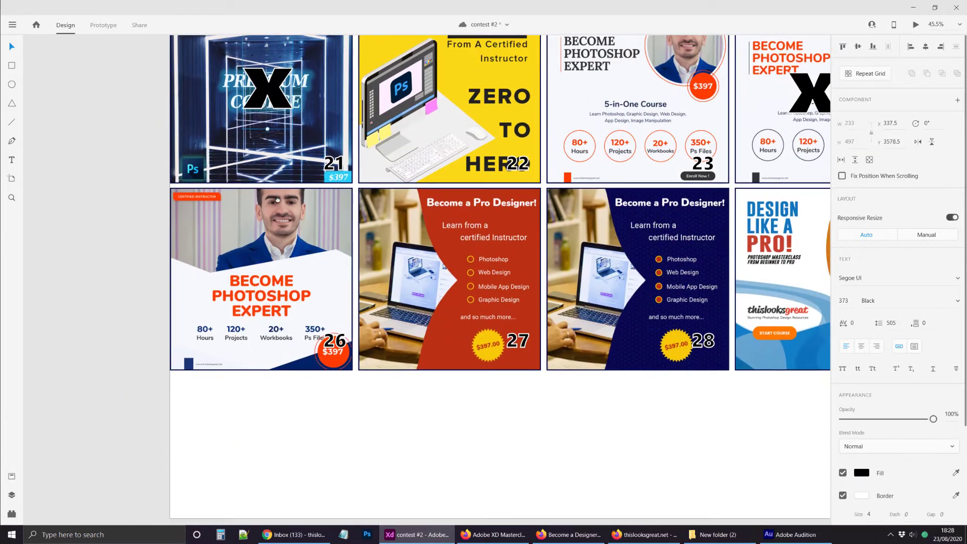
scroll(266, 353, "up", 1)
scroll(240, 329, "up", 3)
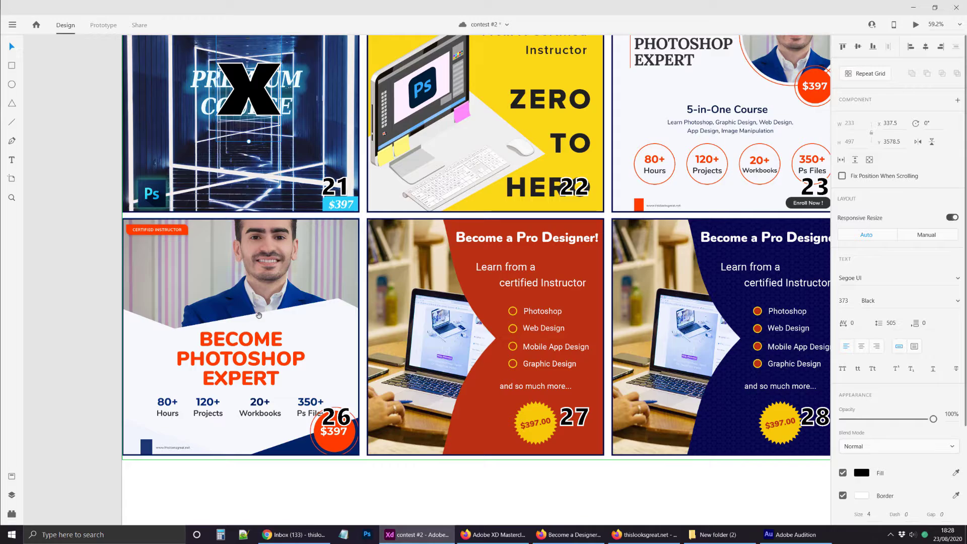
left_click_drag(259, 316, 146, 330)
key("ctrl+s")
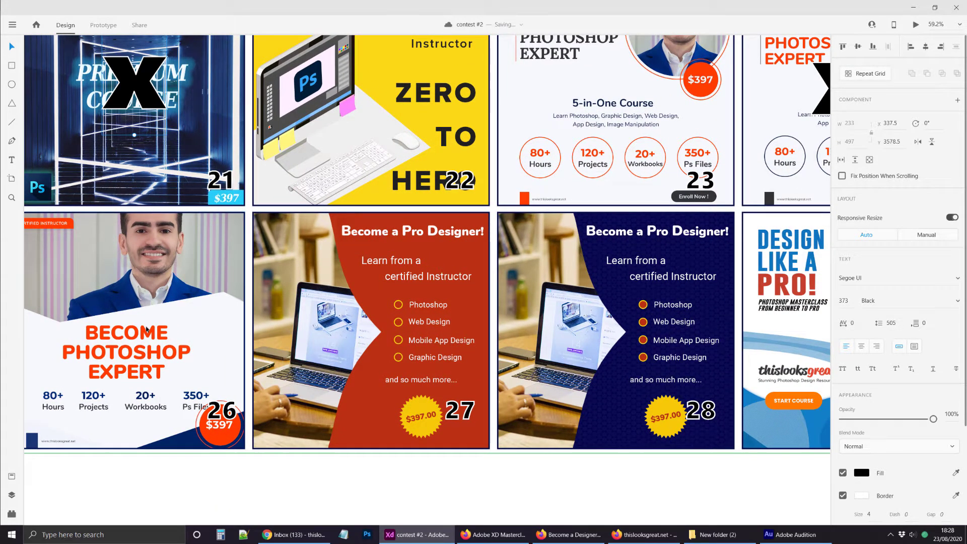
Examine entry 26's course figures, website address and blue footer block up close
scroll(69, 315, "left", 2)
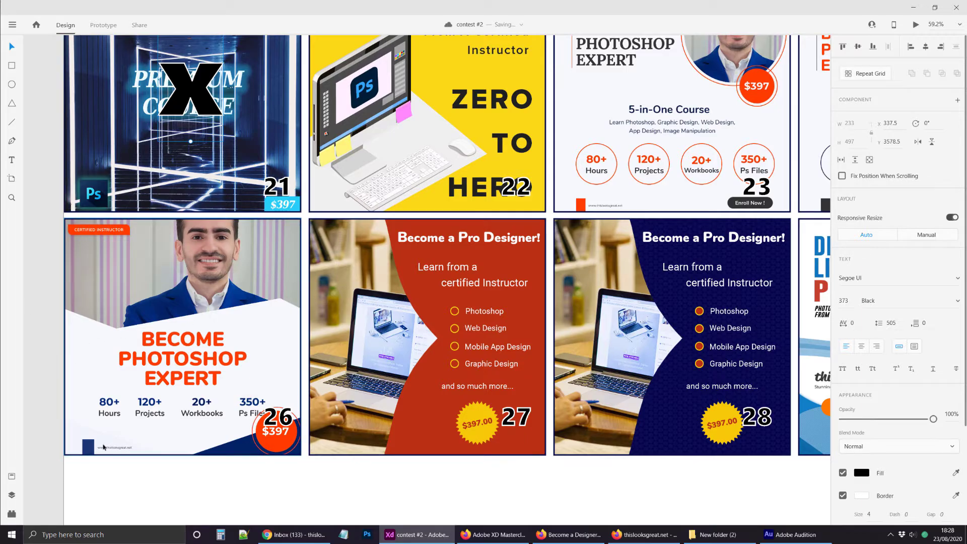
scroll(104, 447, "up", 5)
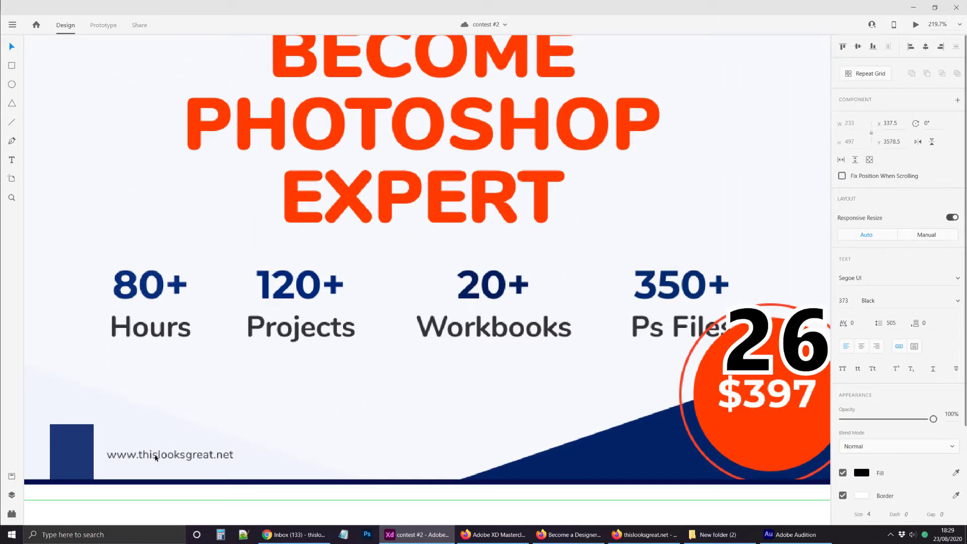
scroll(155, 457, "down", 3)
scroll(104, 343, "up", 5)
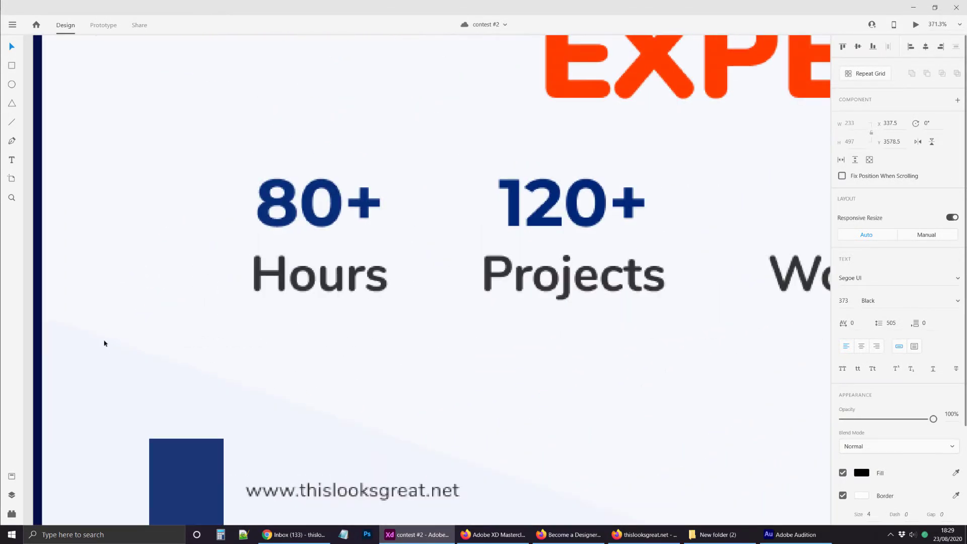
scroll(243, 401, "down", 3)
scroll(228, 363, "up", 4)
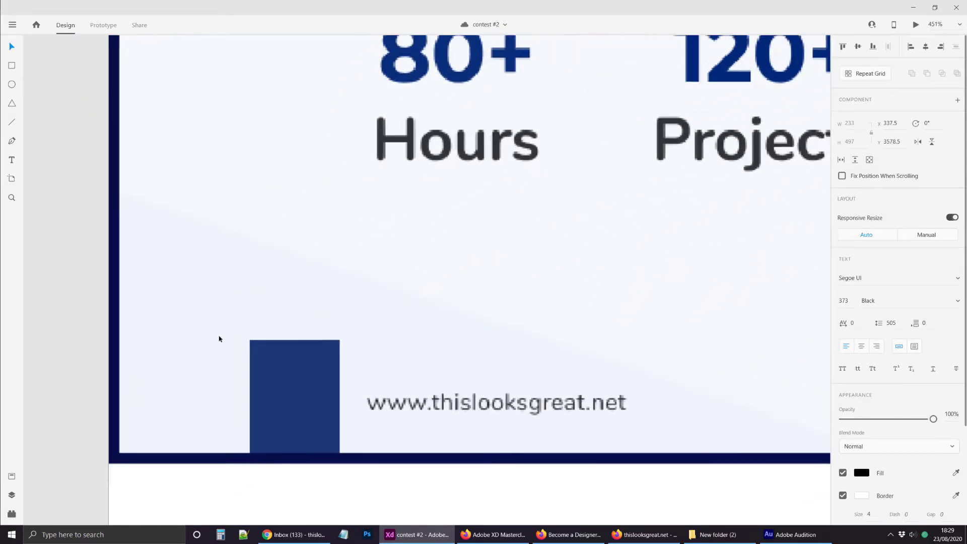
scroll(669, 413, "down", 3)
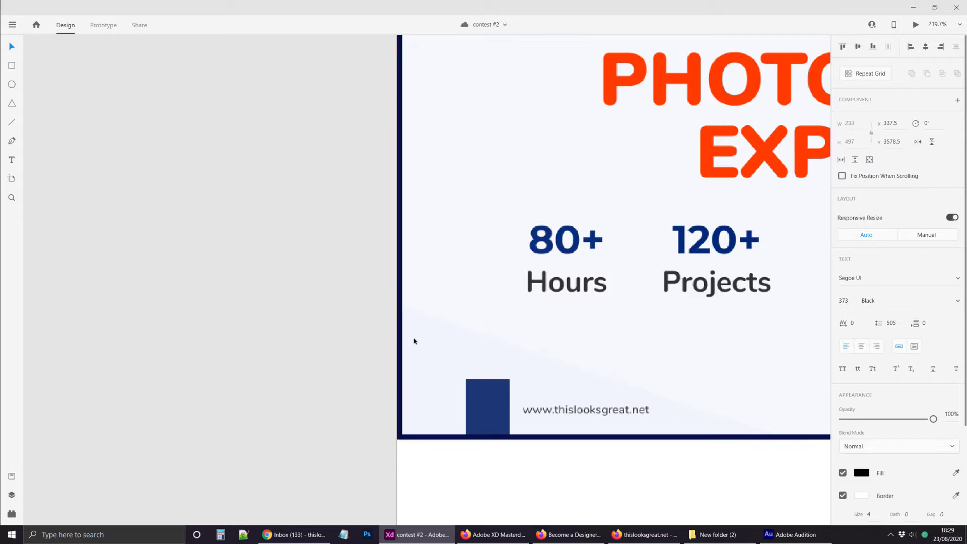
scroll(650, 389, "down", 2)
scroll(679, 253, "down", 3)
Review entry 27 and place a copy of the x from entry 21 over its laptop photo
scroll(382, 255, "up", 2)
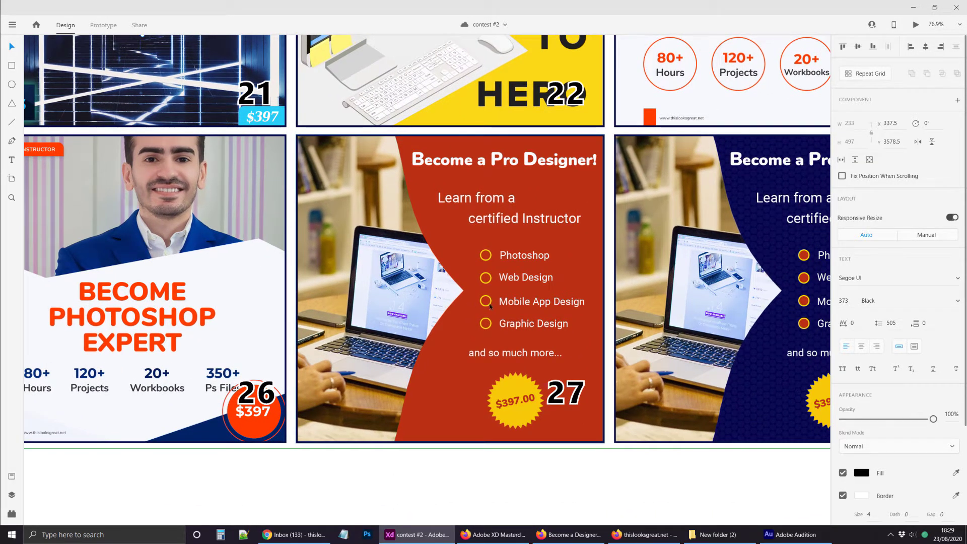
scroll(503, 300, "down", 1)
scroll(510, 284, "up", 1)
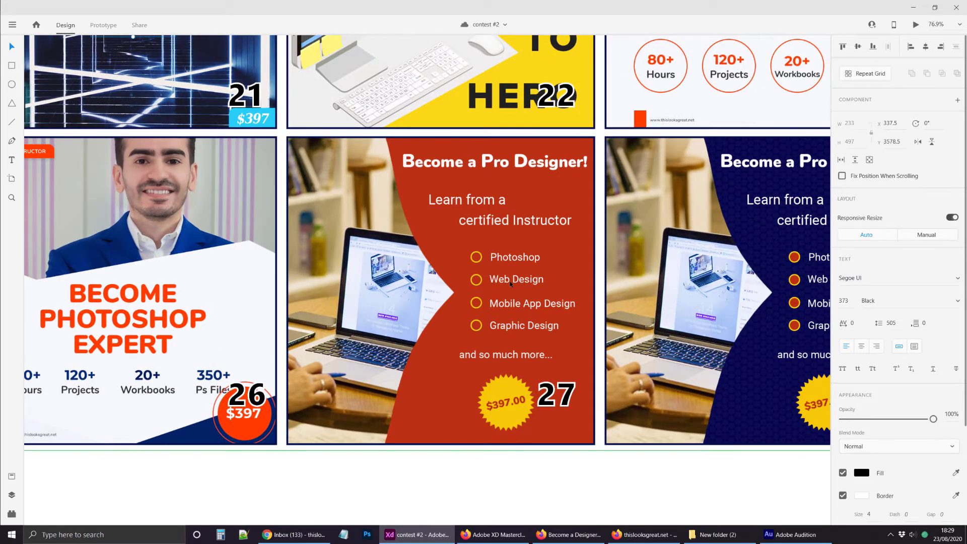
scroll(510, 280, "down", 2)
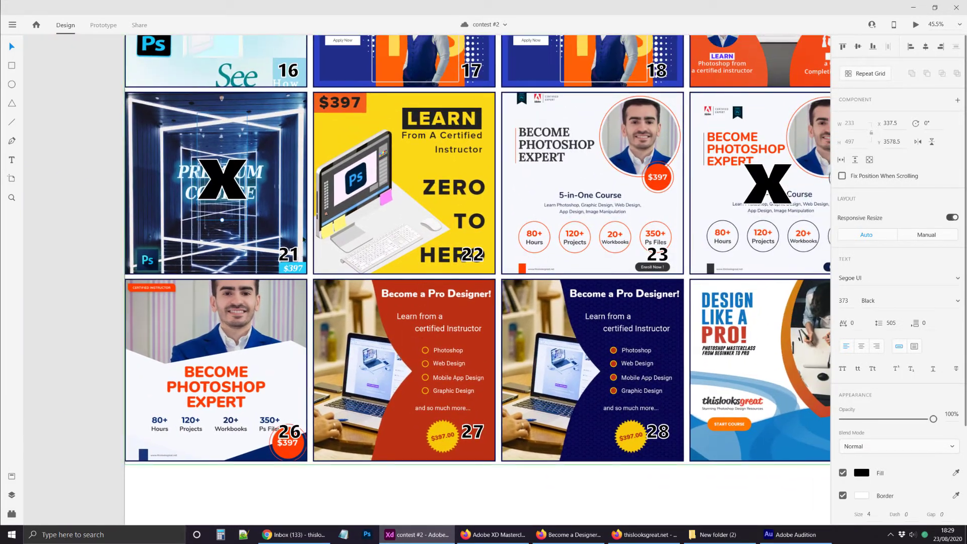
left_click_drag(226, 179, 350, 387)
scroll(428, 393, "up", 3)
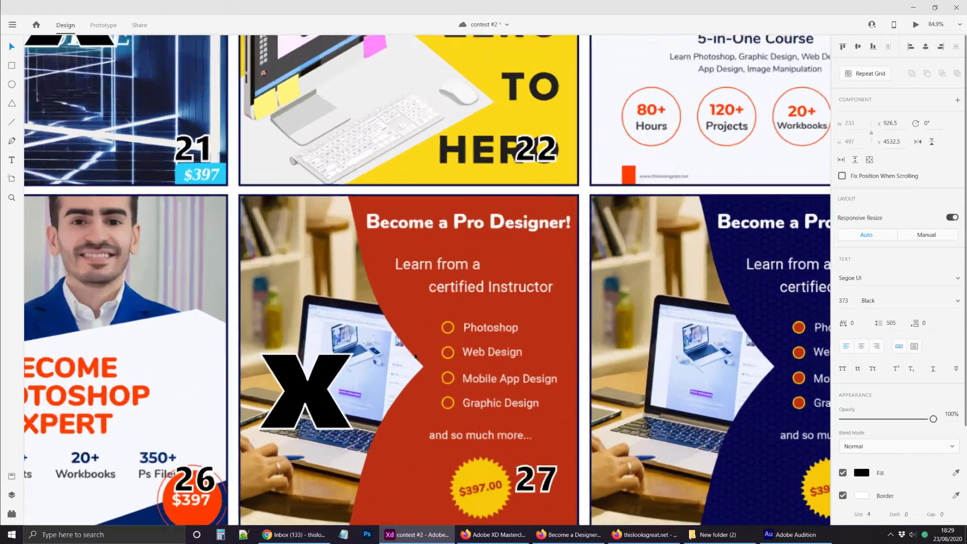
left_click_drag(278, 387, 340, 348)
Copy the x from entry 27 onto entry 28's laptop photo and onto entry 30's course list
scroll(193, 294, "right", 6)
scroll(193, 295, "down", 1)
scroll(193, 294, "down", 5)
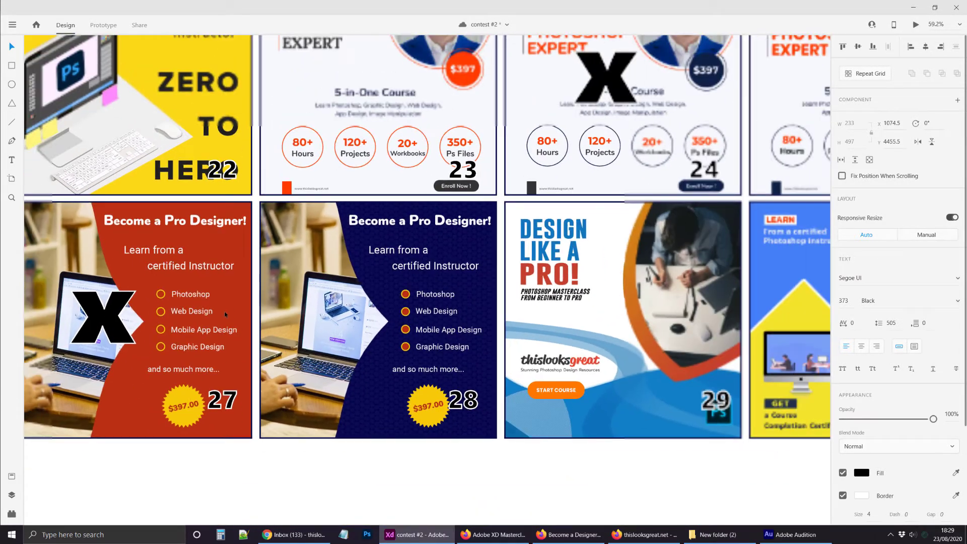
left_click_drag(103, 317, 373, 320)
scroll(471, 371, "right", 5)
scroll(471, 372, "up", 1)
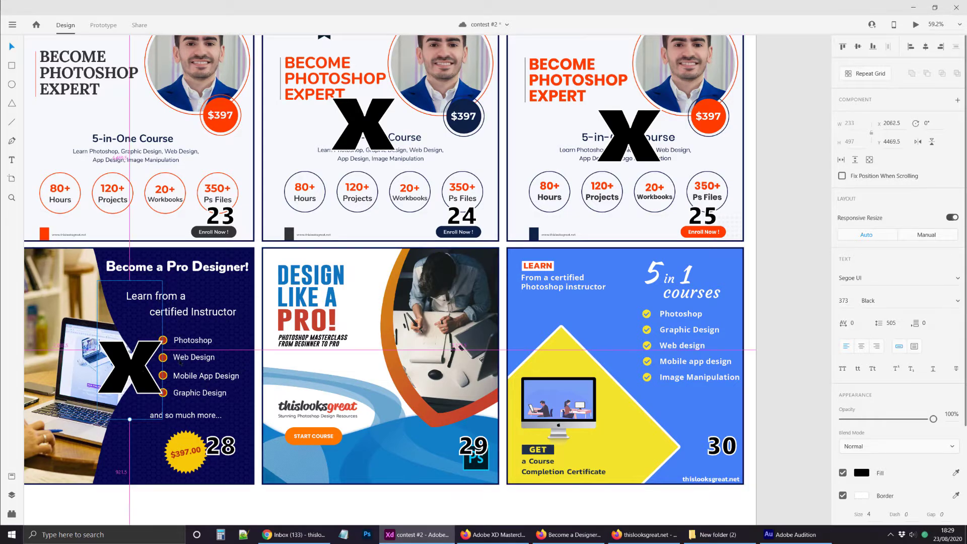
left_click_drag(130, 366, 651, 351)
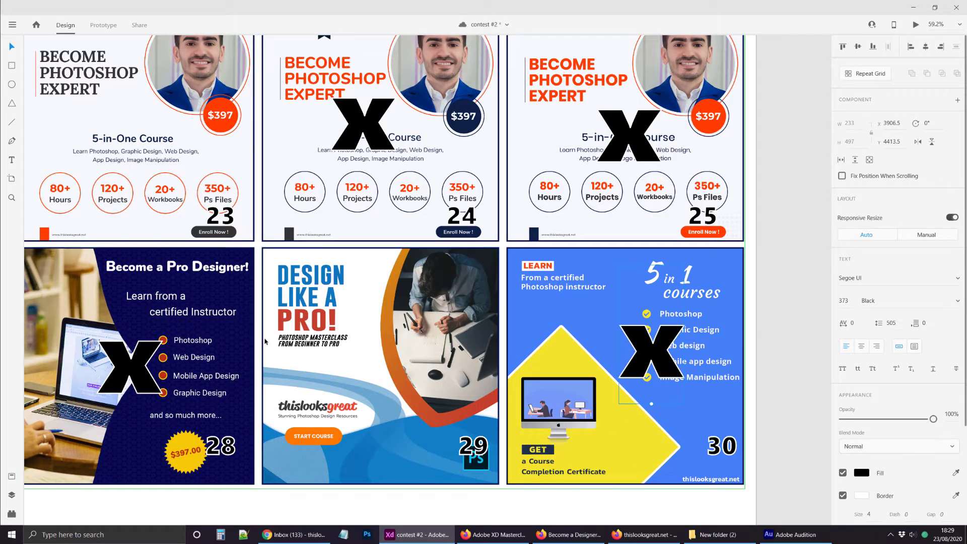
Review the whole grid of entries with the placed x marks and save the document
left_click(423, 455)
scroll(424, 455, "down", 5)
scroll(493, 384, "down", 2)
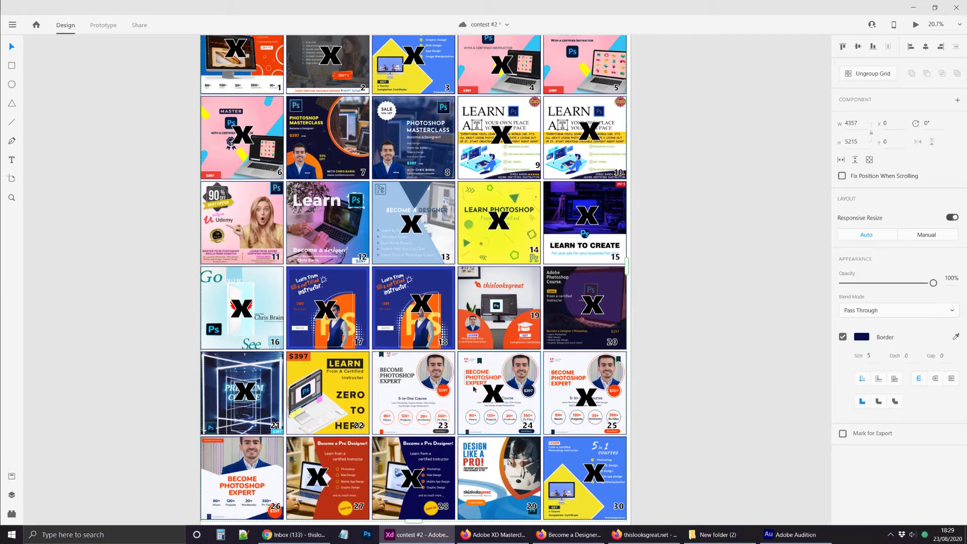
scroll(492, 432, "up", 2)
scroll(493, 432, "down", 2)
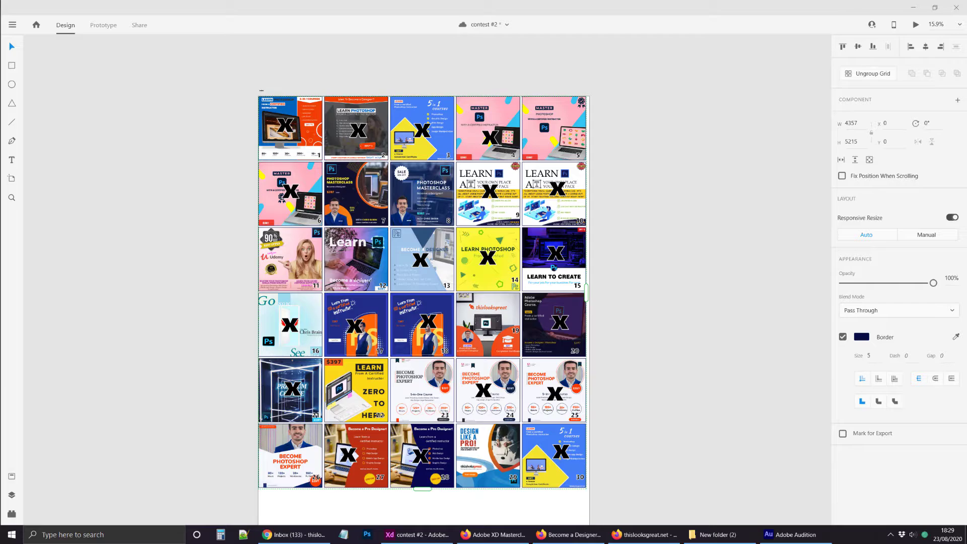
key("ctrl+s")
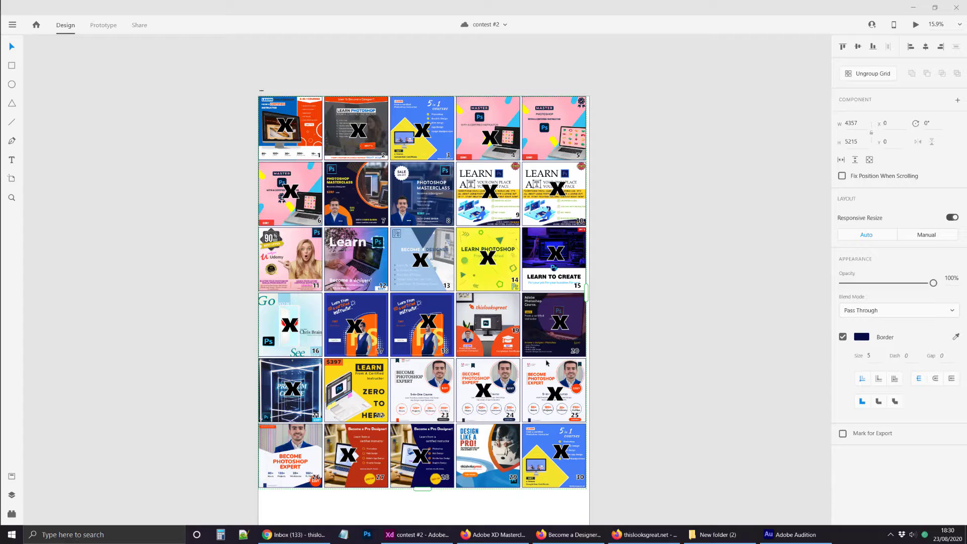
Ungroup Repeat Grid 1 so the contest entries can be moved individually
scroll(394, 291, "up", 3)
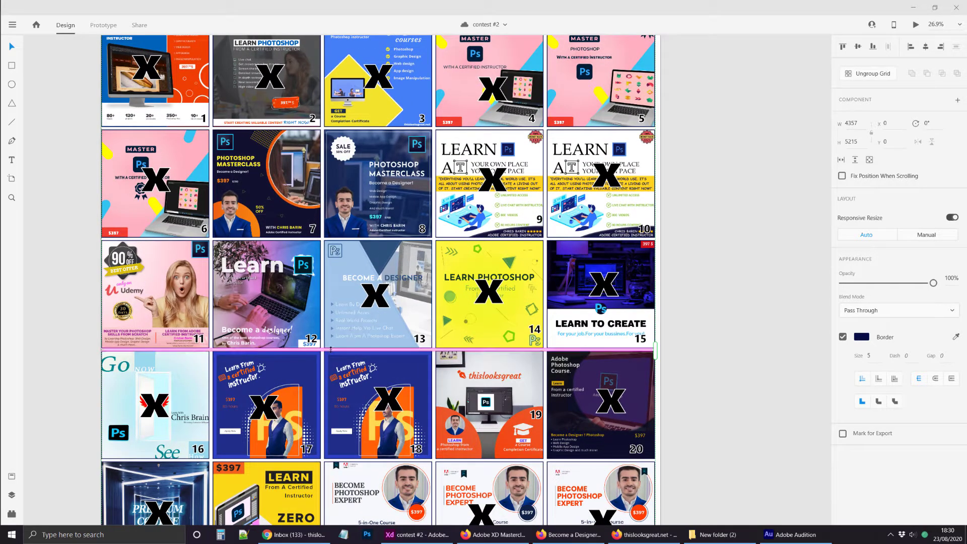
scroll(330, 349, "down", 5)
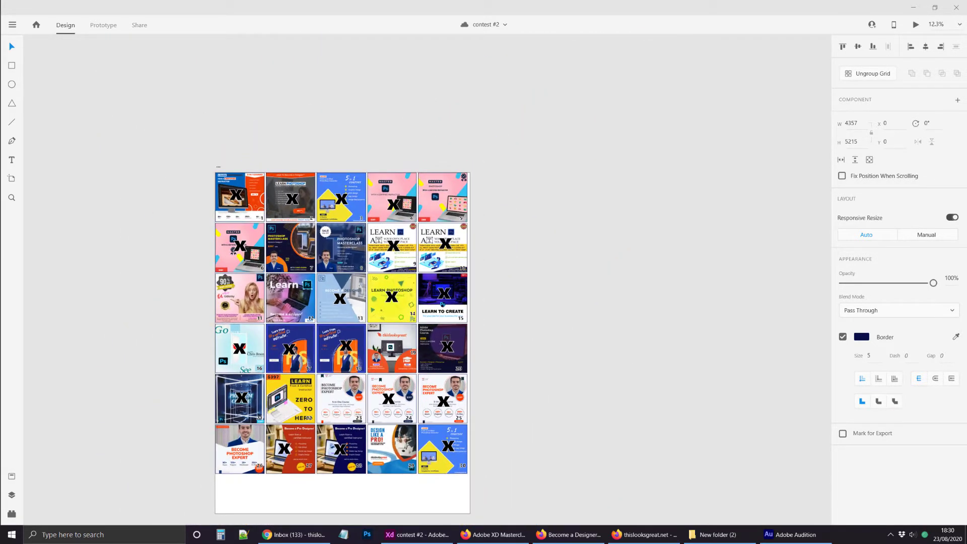
scroll(304, 353, "up", 2)
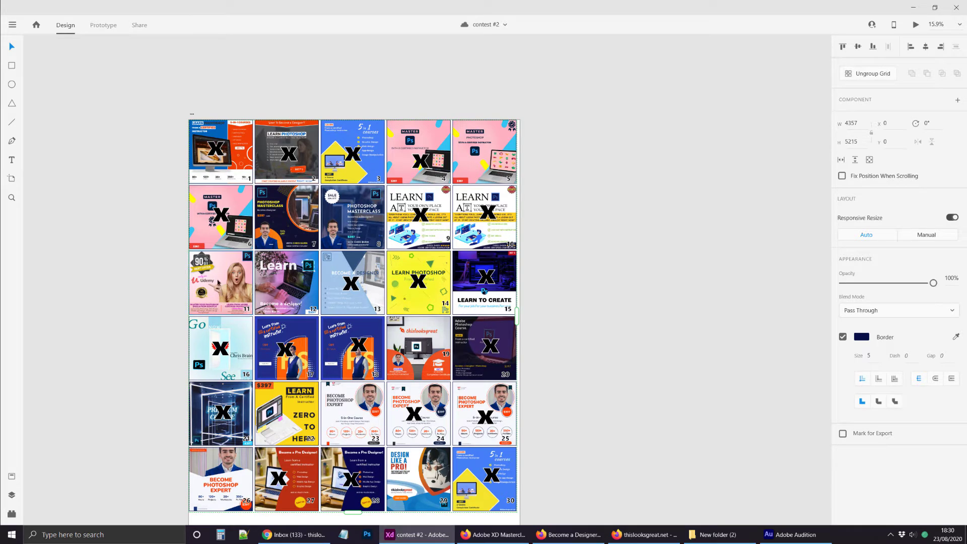
key("ctrl+y")
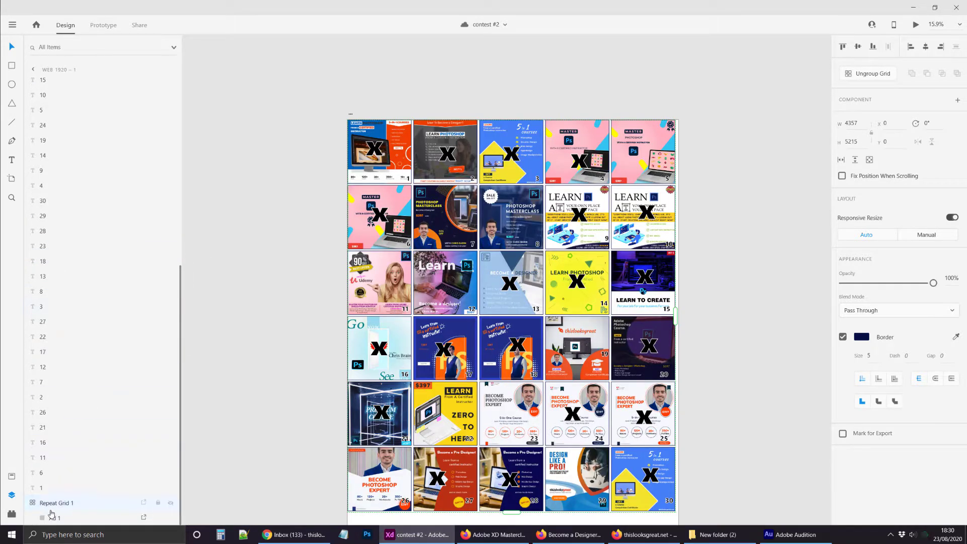
right_click(58, 509)
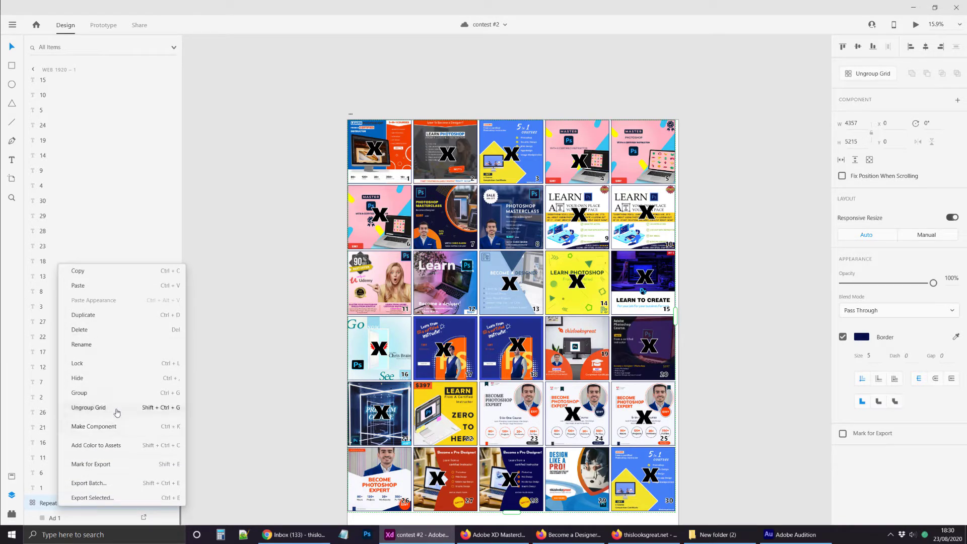
left_click(151, 408)
left_click(331, 270)
Move the unmarked entries 11 and 12 off the artboard, side by side on the pasteboard
left_click_drag(352, 289, 743, 321)
scroll(503, 302, "down", 2)
left_click(294, 248)
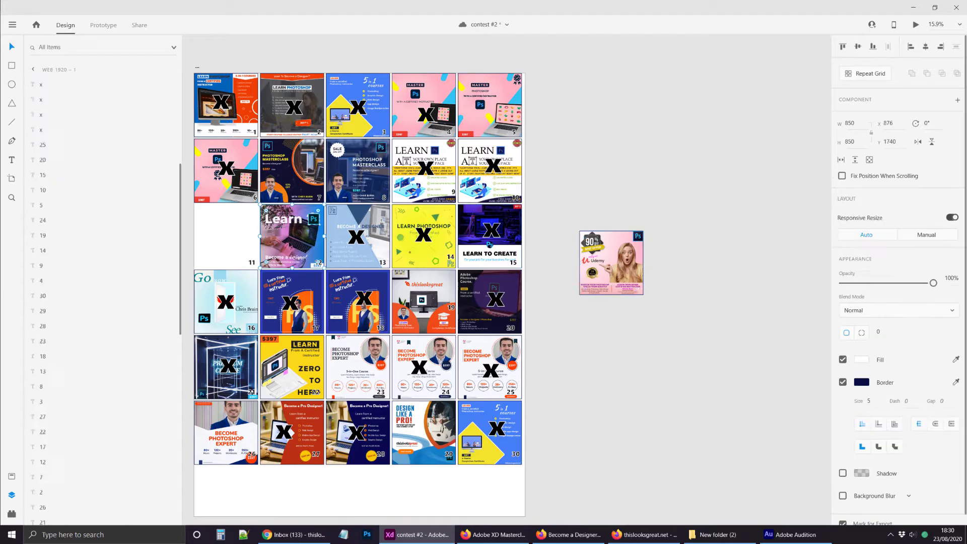
left_click_drag(293, 247, 681, 272)
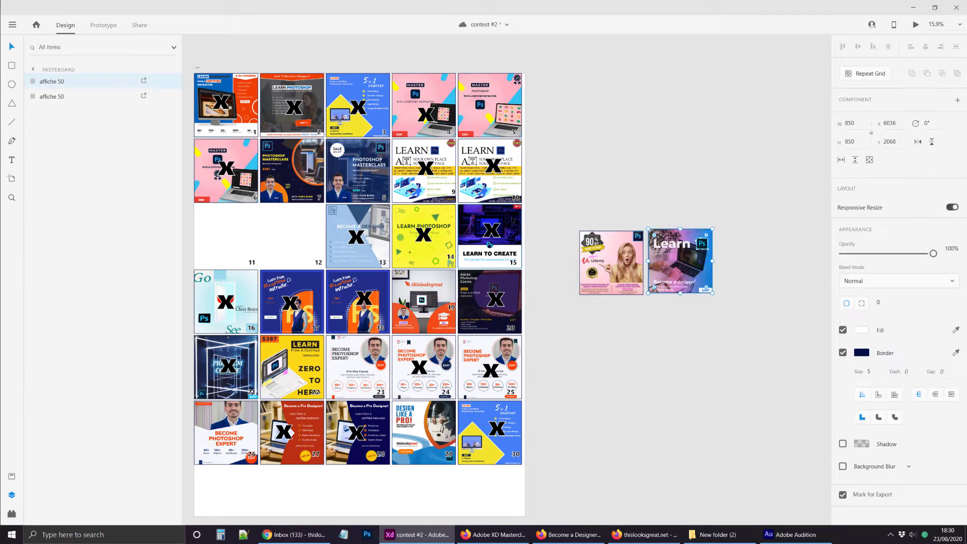
Move the unmarked entries 8 and 7 onto the pasteboard, in line with entries 11 and 12
left_click(359, 171)
left_click_drag(358, 171, 756, 265)
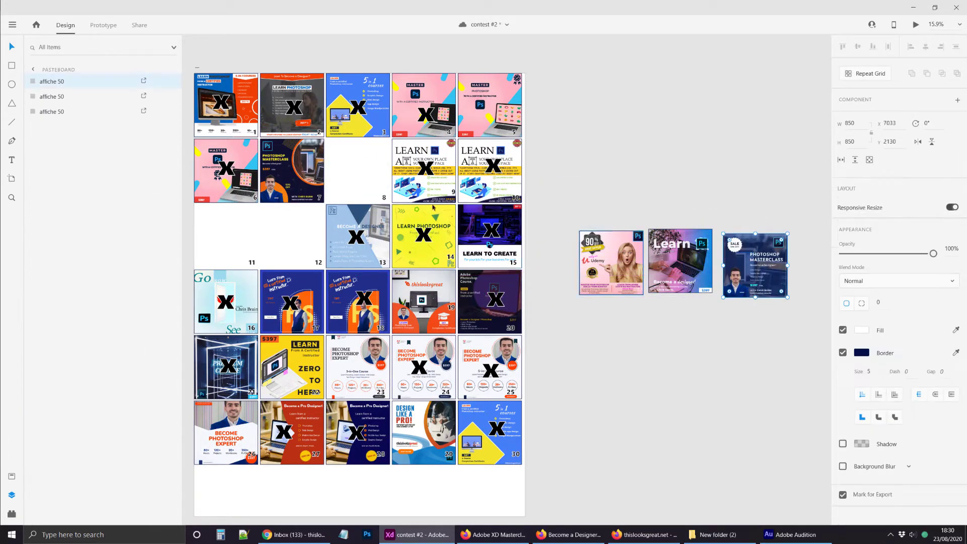
left_click(317, 195)
left_click_drag(317, 195, 770, 287)
Move entries 22 and 19 onto the pasteboard as a second row below the other selected entries
scroll(362, 378, "left", 3)
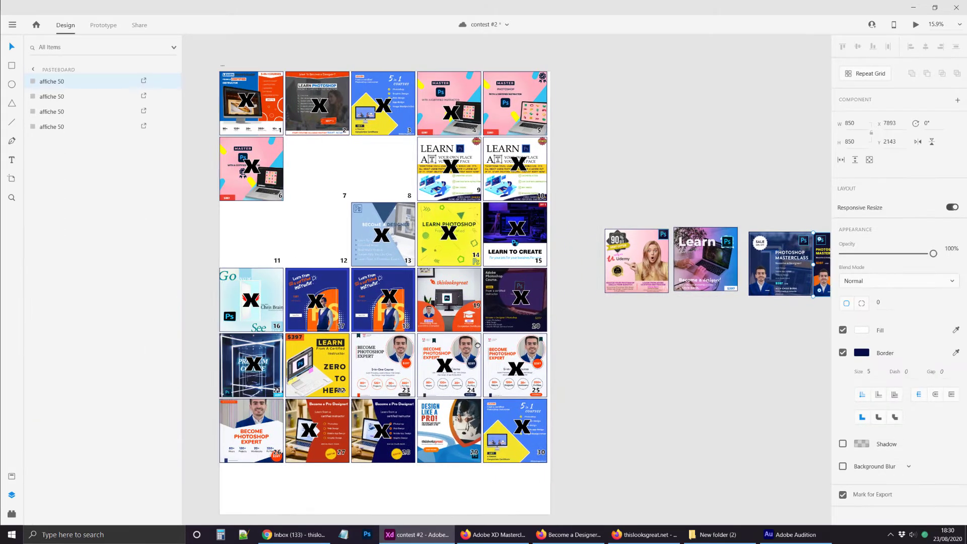
left_click_drag(362, 378, 709, 396)
scroll(709, 396, "right", 3)
scroll(710, 397, "down", 1)
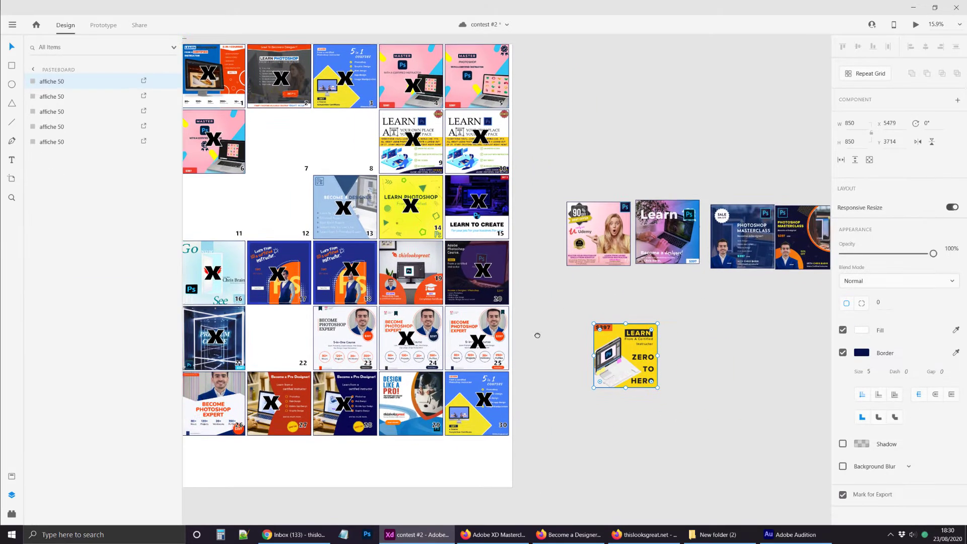
left_click_drag(386, 273, 666, 356)
scroll(302, 392, "left", 3)
scroll(302, 393, "up", 1)
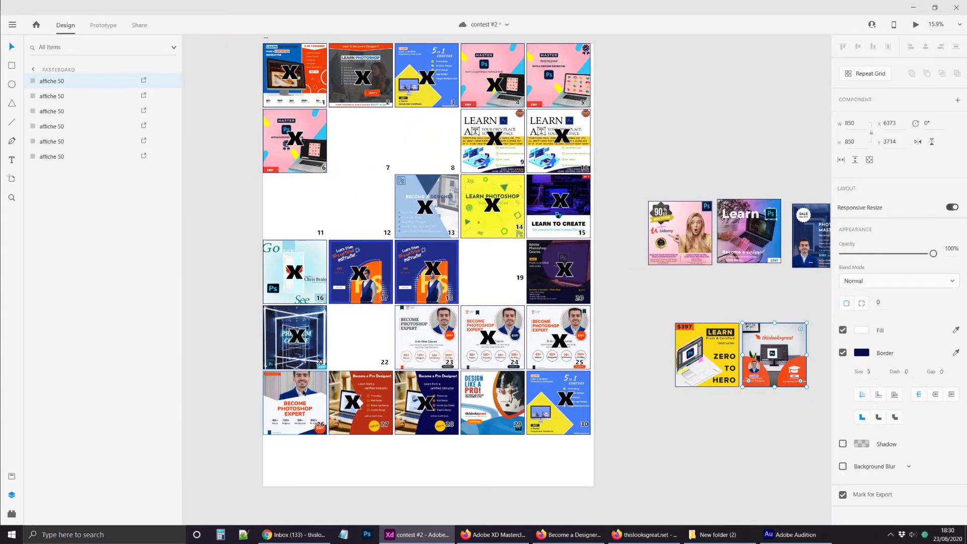
Move entries 26 and 23 onto the pasteboard as a third row below the other selected entries
left_click(282, 400)
left_click_drag(282, 401, 711, 470)
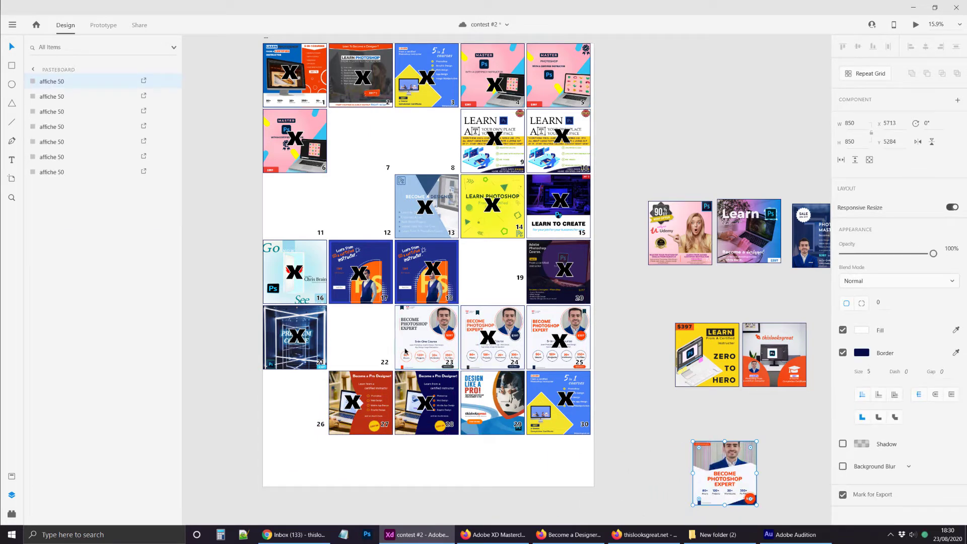
left_click_drag(405, 349, 783, 448)
scroll(783, 448, "right", 3)
scroll(783, 448, "down", 1)
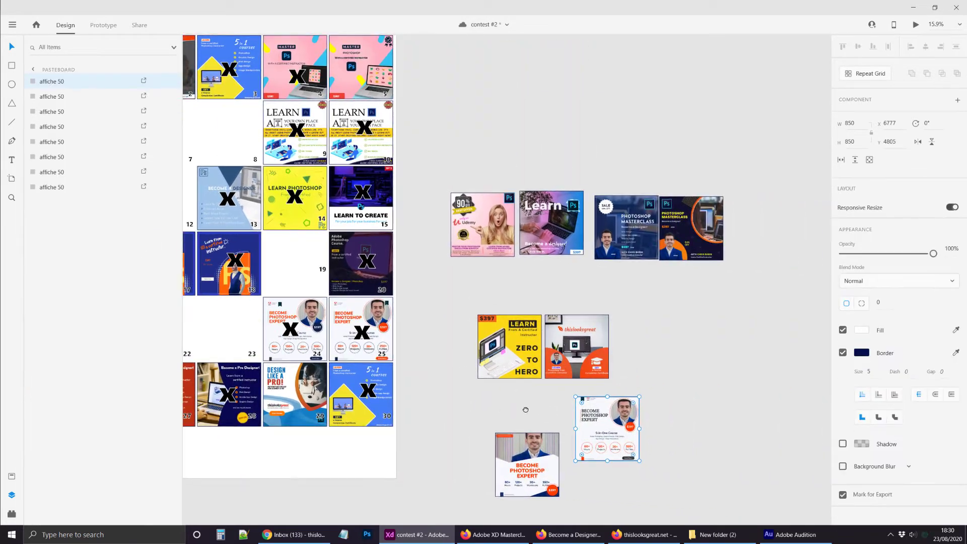
Space out the blue SALE entry in the top row and gather the orange-circle Masterclass, yellow and thislooksgreat entries as a closer second row
left_click_drag(462, 485, 453, 453)
left_click_drag(571, 224, 565, 219)
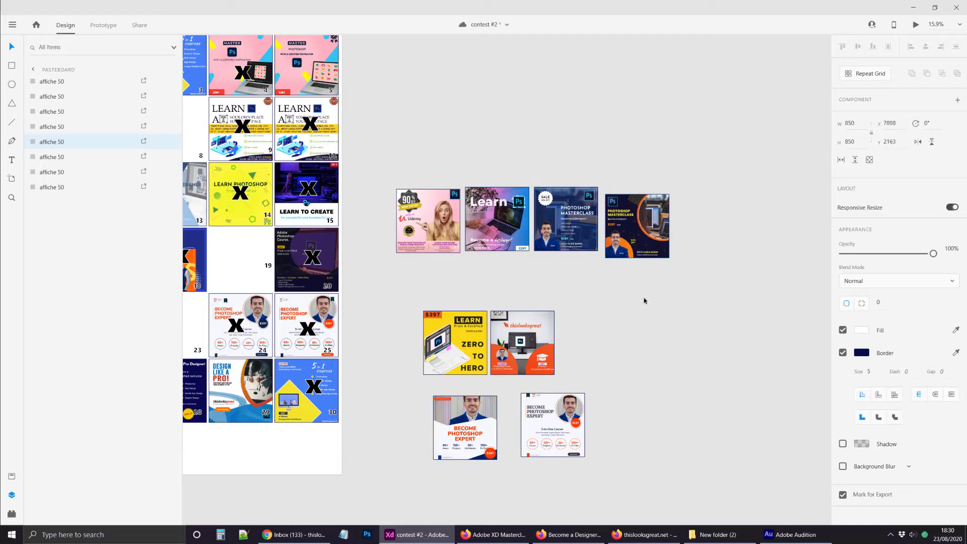
left_click_drag(637, 224, 598, 333)
left_click_drag(391, 287, 610, 360)
left_click_drag(503, 342, 466, 306)
left_click_drag(669, 393, 423, 373)
left_click_drag(375, 413, 443, 183)
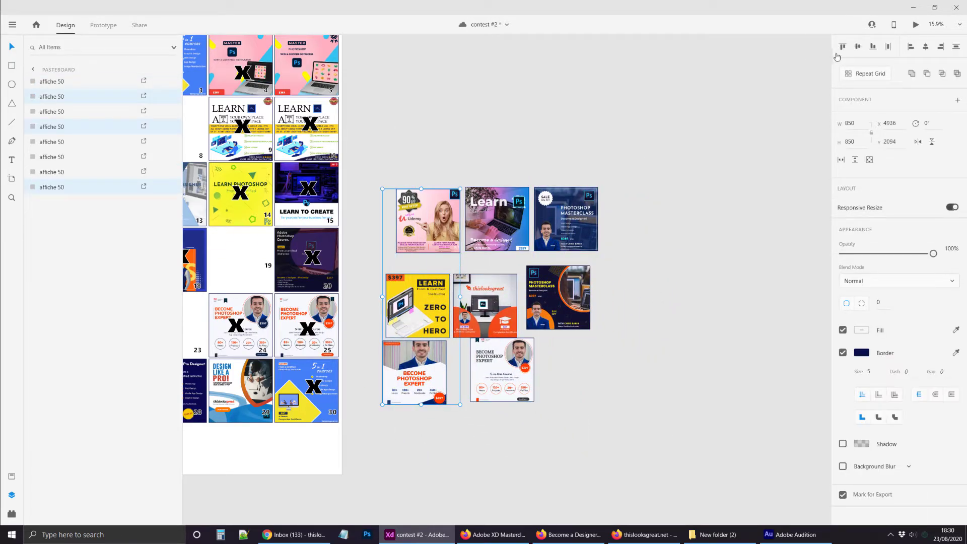
key("ctrl+z")
key("ctrl+z")
key("ctrl+z")
Shift the left-column entries outward, align their left edges and distribute them evenly vertically
left_click(419, 136)
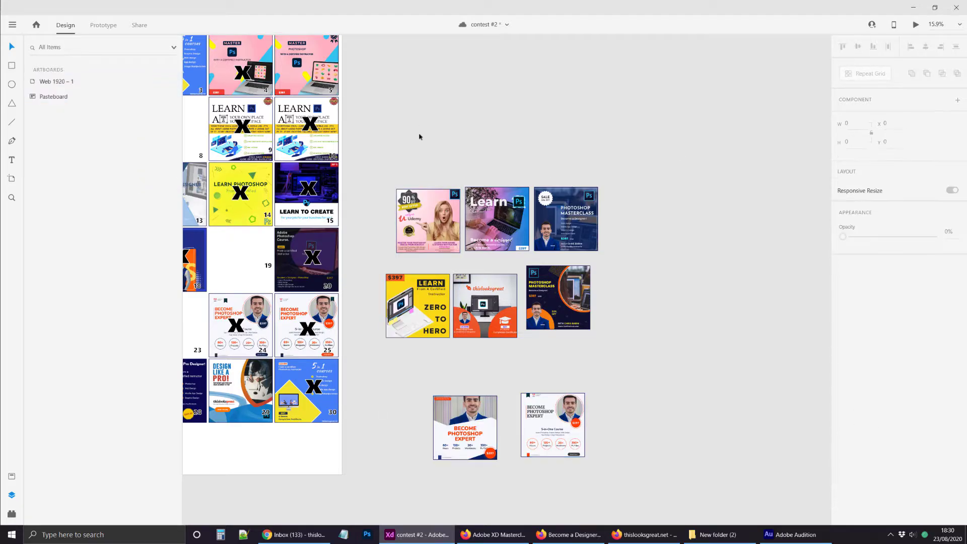
left_click_drag(418, 137, 447, 461)
left_click_drag(429, 304, 413, 309)
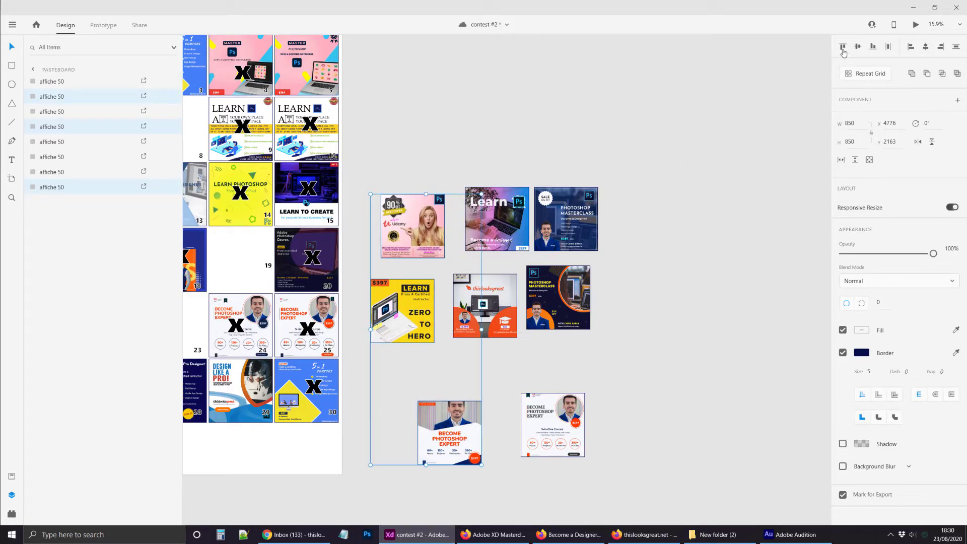
left_click(909, 47)
left_click(955, 47)
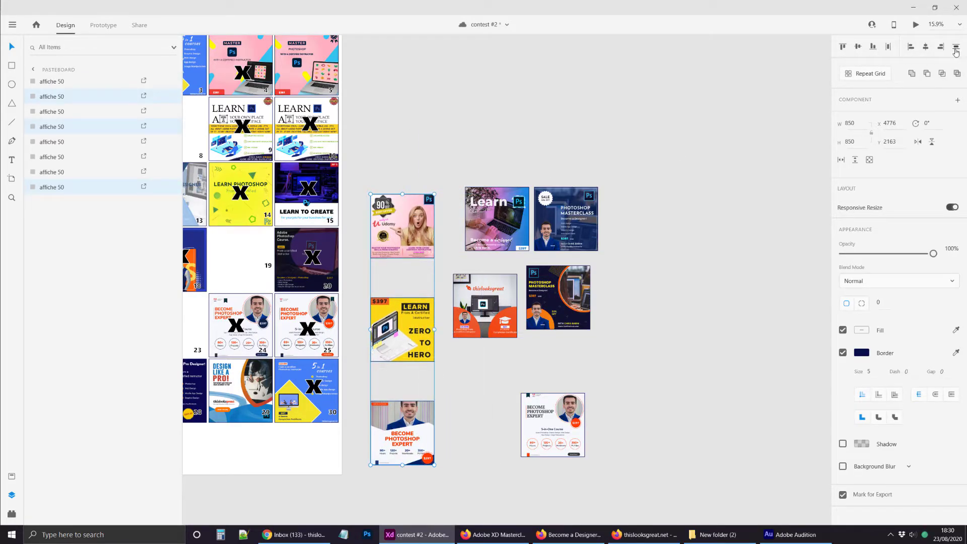
Top-align the three entries of the first row and bottom-align the second row, moving it up beneath the first
left_click(483, 168)
left_click_drag(408, 155, 604, 218)
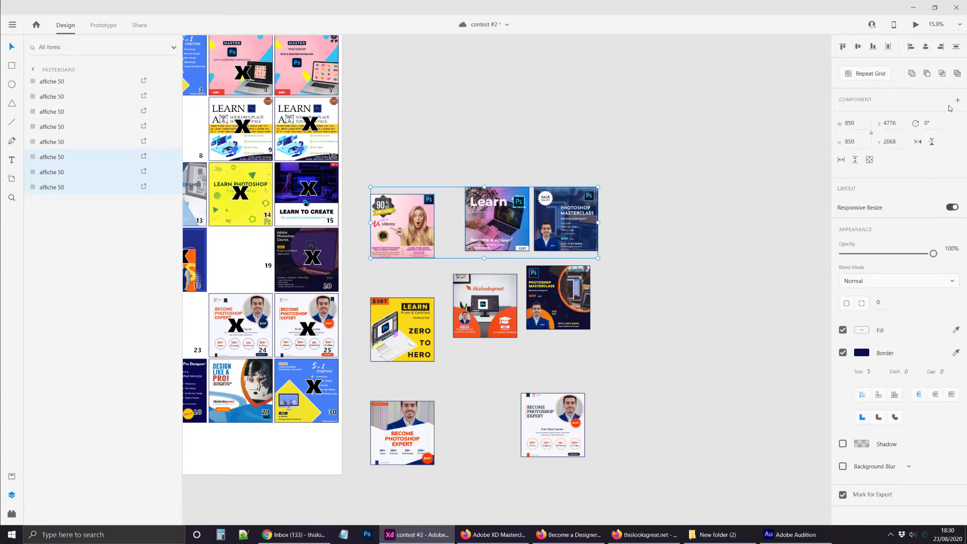
left_click(842, 46)
left_click_drag(414, 281, 584, 332)
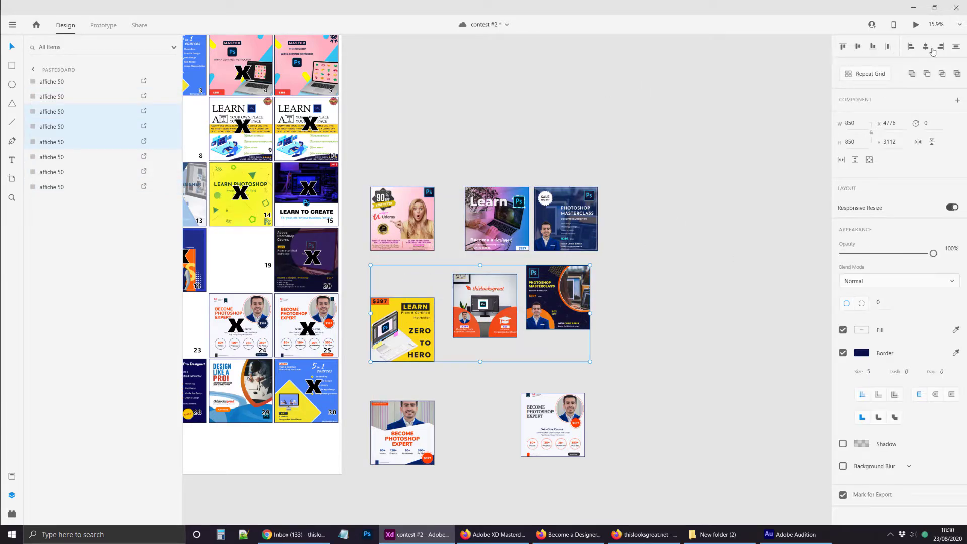
left_click(871, 48)
left_click_drag(456, 347, 456, 314)
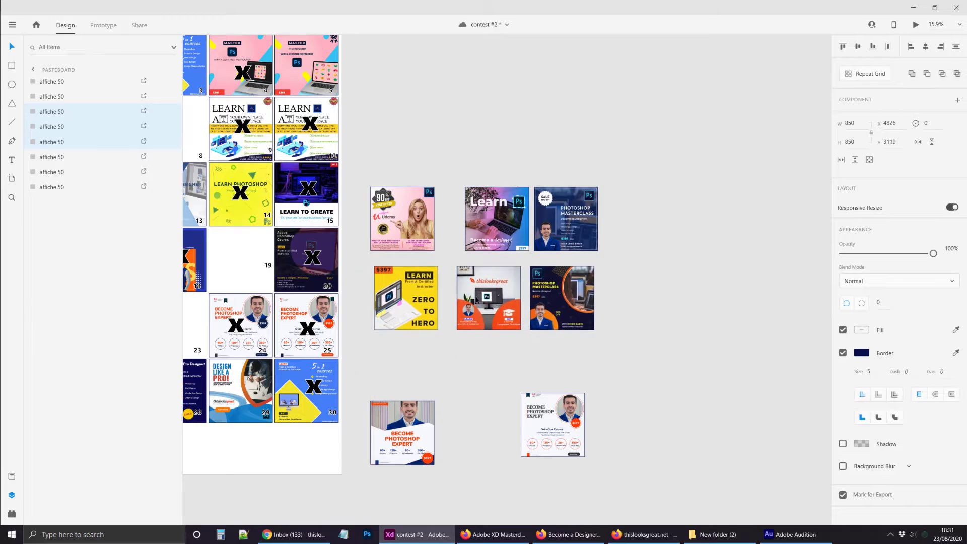
Move the two Become Photoshop Expert entries up beneath the second row
left_click(384, 355)
left_click_drag(367, 390, 586, 421)
left_click_drag(423, 448, 427, 388)
left_click(492, 393)
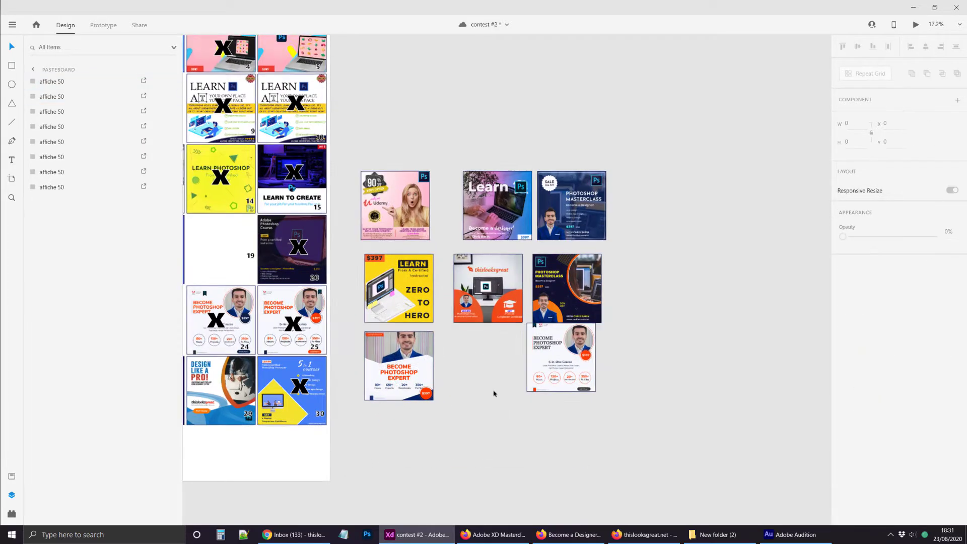
Left-align the middle and left columns of entries and bring the middle column closer to the left one
scroll(380, 274, "up", 3)
scroll(411, 66, "down", 2)
left_click_drag(411, 65, 482, 247)
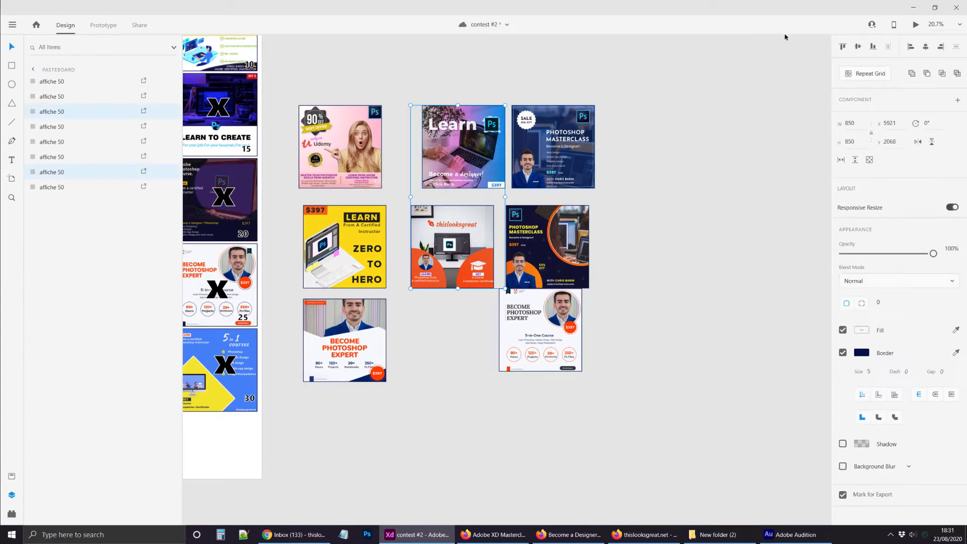
left_click(910, 46)
left_click_drag(453, 151, 435, 151)
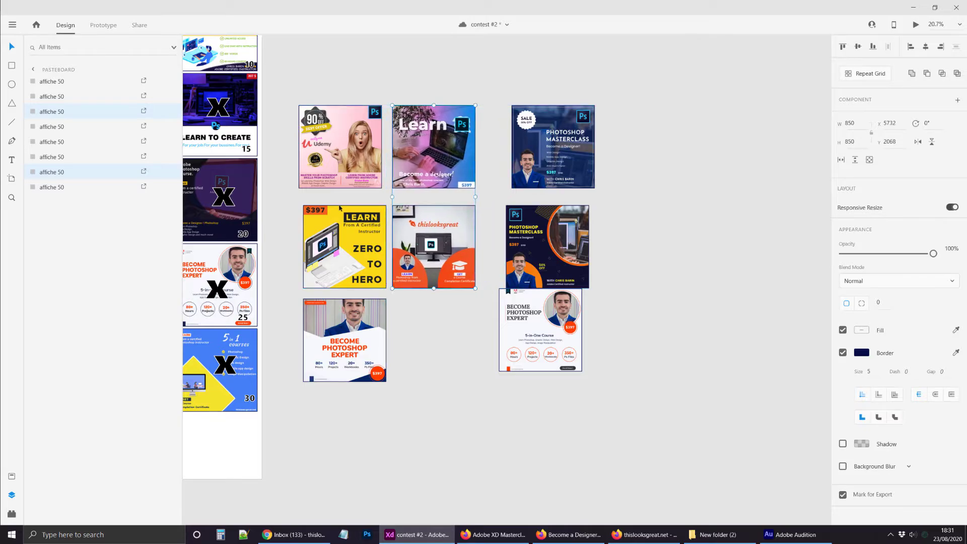
left_click(312, 81)
left_click_drag(312, 80, 344, 401)
left_click(910, 46)
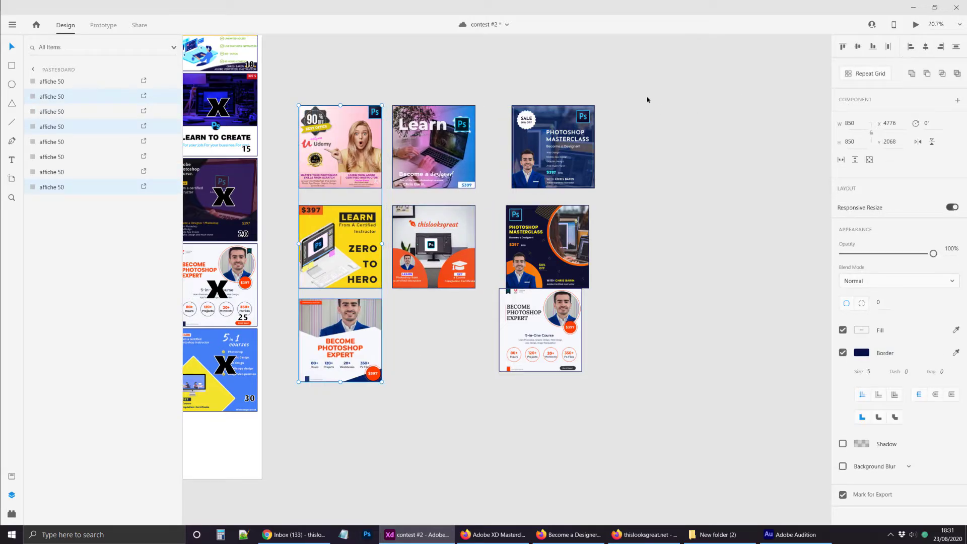
Right-align the right-column entries, spaced evenly vertically, and move the column next to the middle one
left_click_drag(612, 96, 570, 340)
left_click(953, 48)
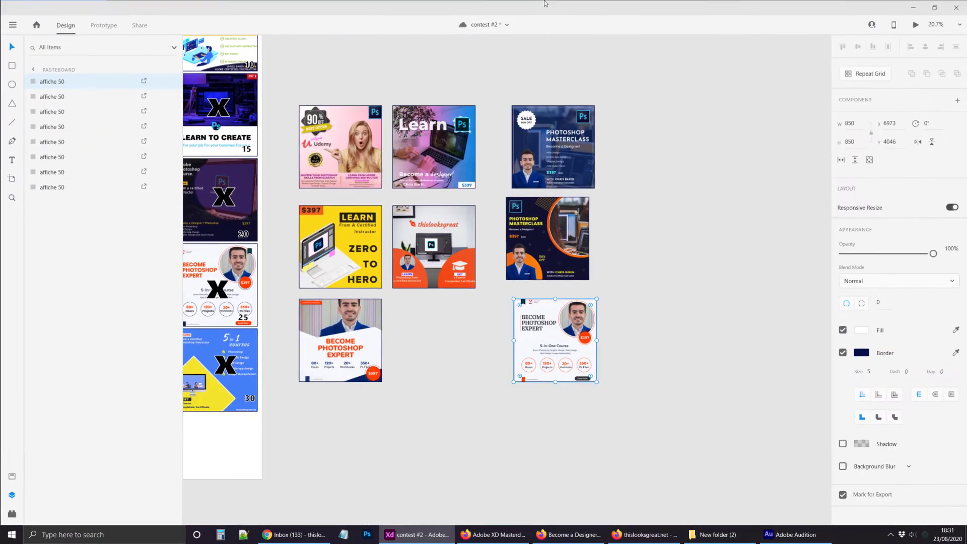
left_click(614, 207)
key("ctrl+z")
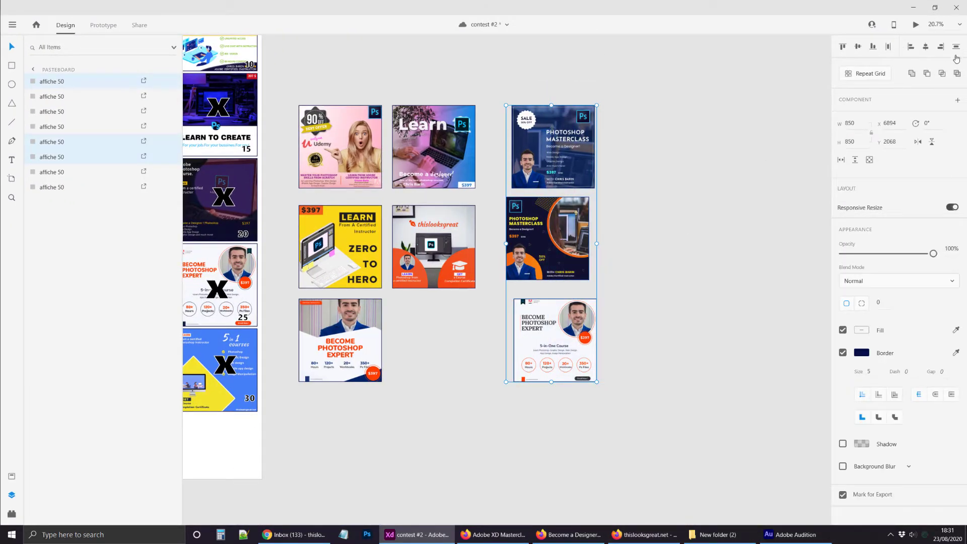
left_click(899, 46)
left_click(939, 46)
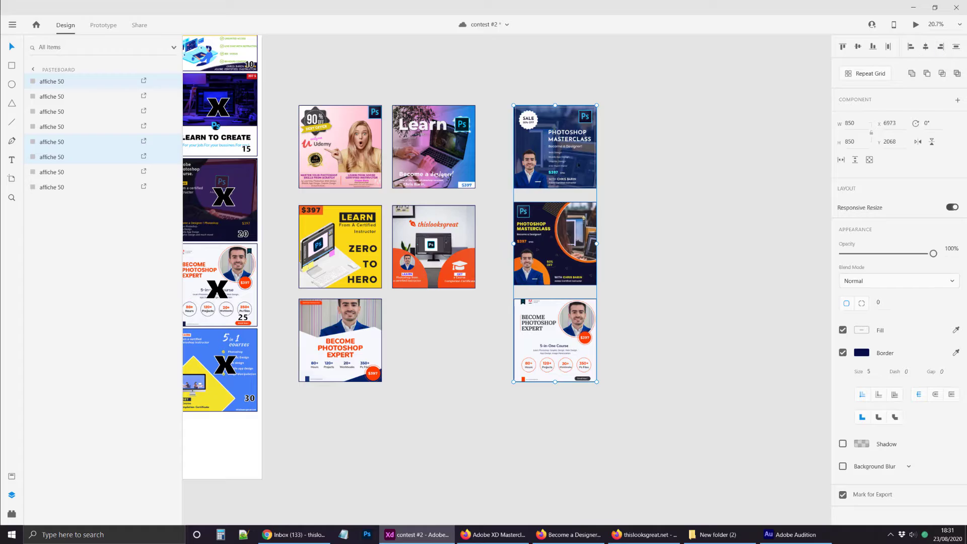
left_click_drag(553, 242, 527, 241)
Top-align the three entries of the middle row
left_click(634, 225)
left_click_drag(640, 229, 351, 258)
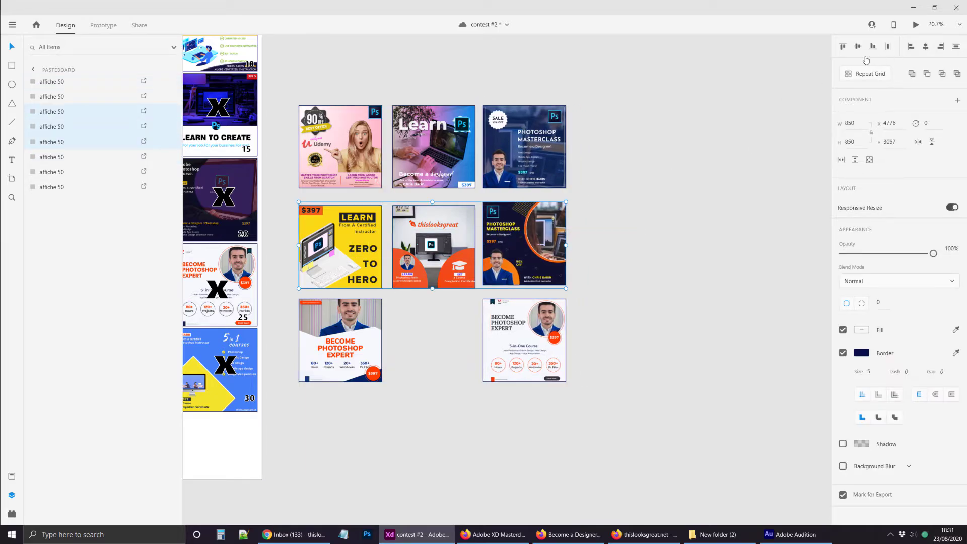
left_click(847, 49)
Move the bottom row up closer to the middle row and line up its white 5-in-One Course entry with the right column
left_click_drag(636, 327, 320, 386)
scroll(317, 259, "up", 2)
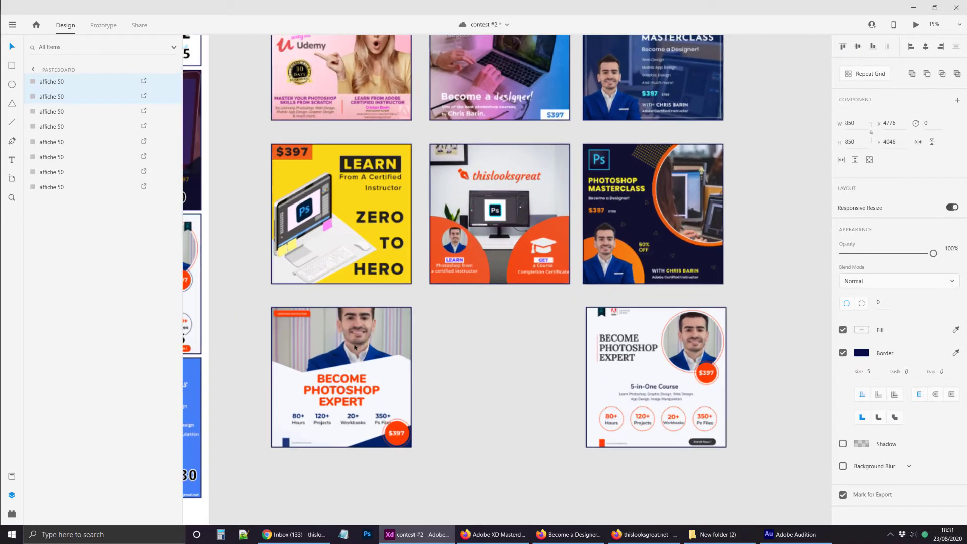
left_click_drag(438, 412, 438, 400)
scroll(438, 400, "up", 2)
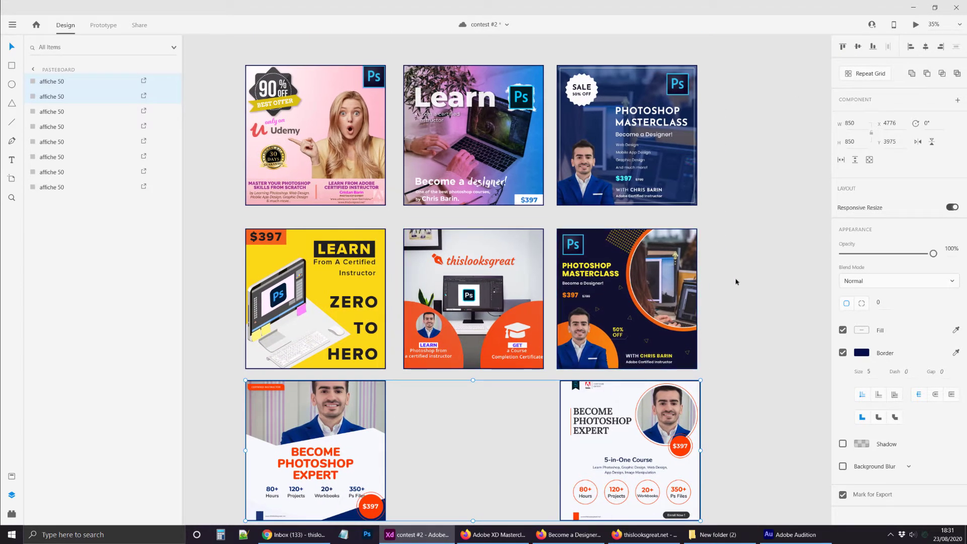
left_click(736, 282)
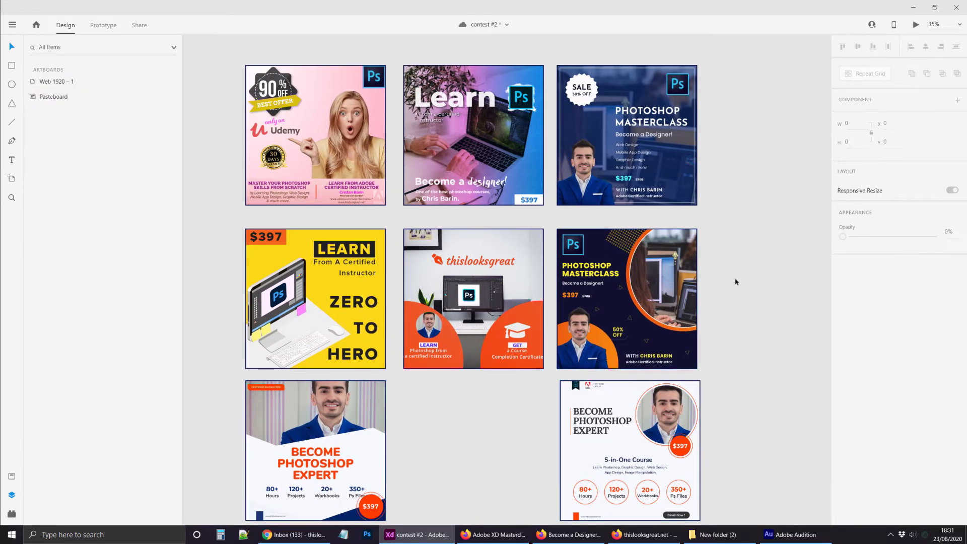
left_click_drag(629, 453, 626, 453)
left_click(740, 342)
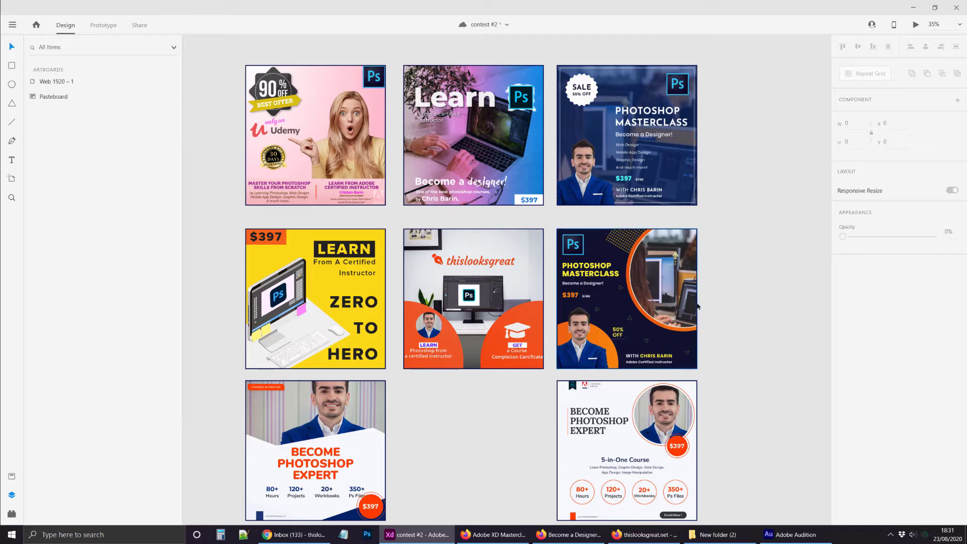
Move the 5-in-One Course, thislooksgreat and yellow Zero to Hero entries out of the grid to a spot below it
left_click(609, 444)
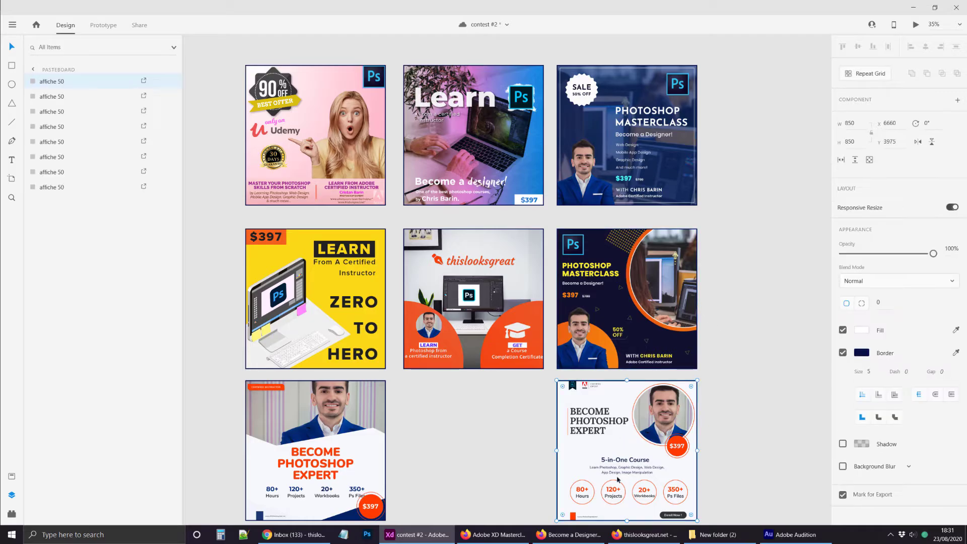
left_click_drag(602, 469, 688, 485)
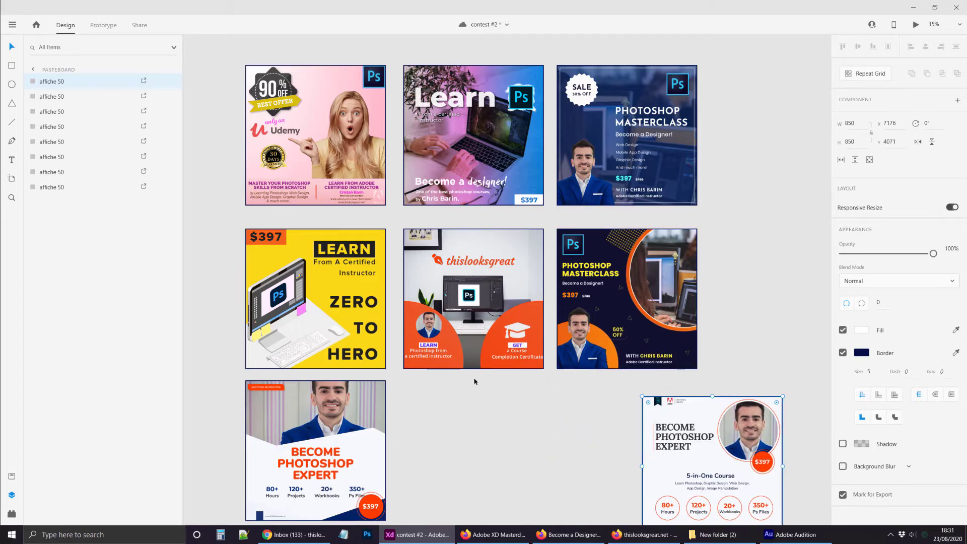
left_click_drag(474, 347, 567, 541)
scroll(607, 500, "down", 3)
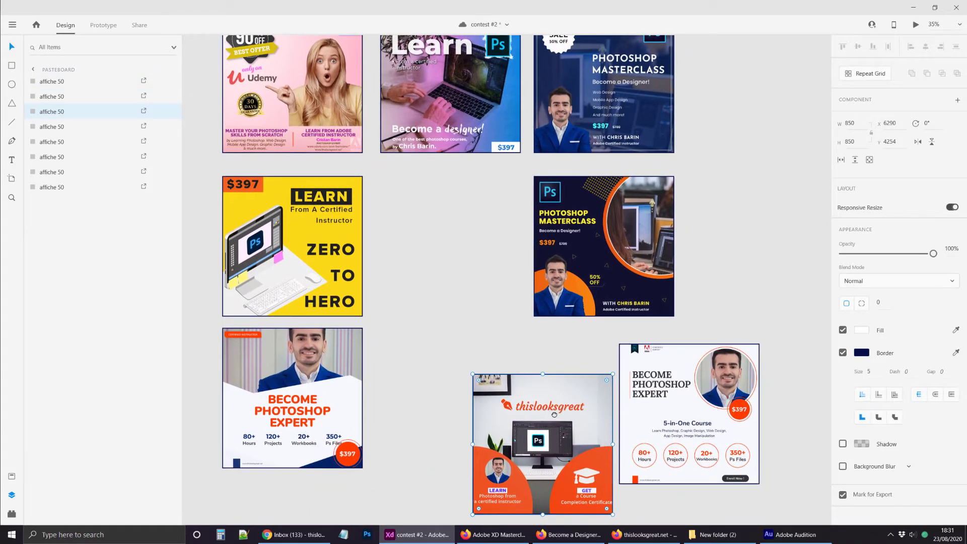
key("ctrl+z")
key("ctrl+z")
key("ctrl+z")
left_click_drag(467, 356, 474, 428)
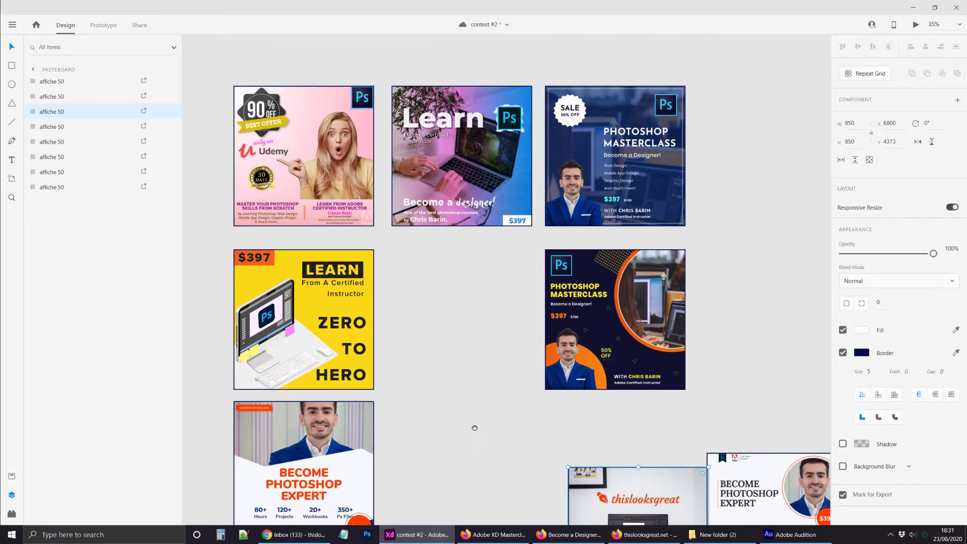
left_click_drag(475, 395, 459, 303)
left_click_drag(233, 204, 450, 433)
Move the Become Photoshop Expert and orange-circle Masterclass entries into the first two places of the second row
left_click_drag(313, 373, 315, 459)
left_click_drag(315, 459, 308, 301)
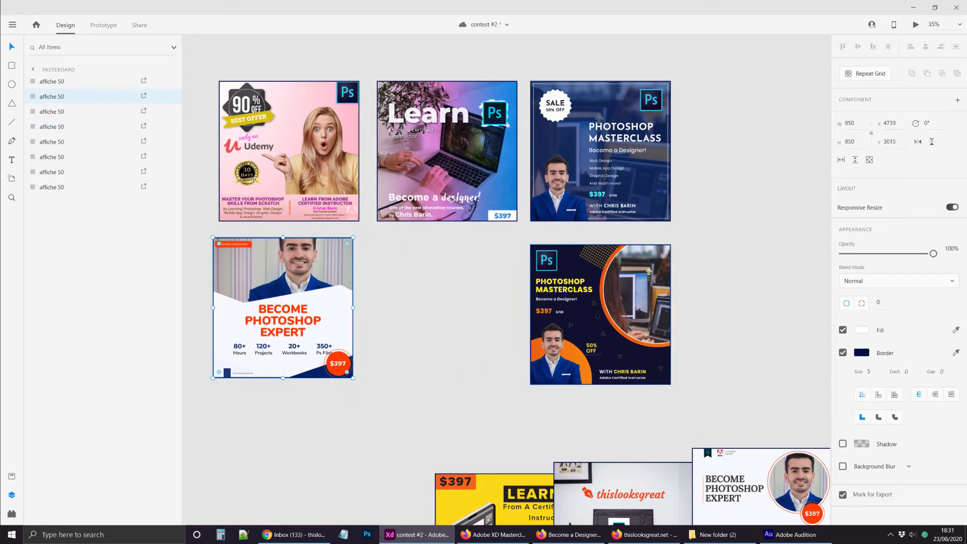
left_click_drag(595, 314, 446, 313)
scroll(446, 313, "up", 2)
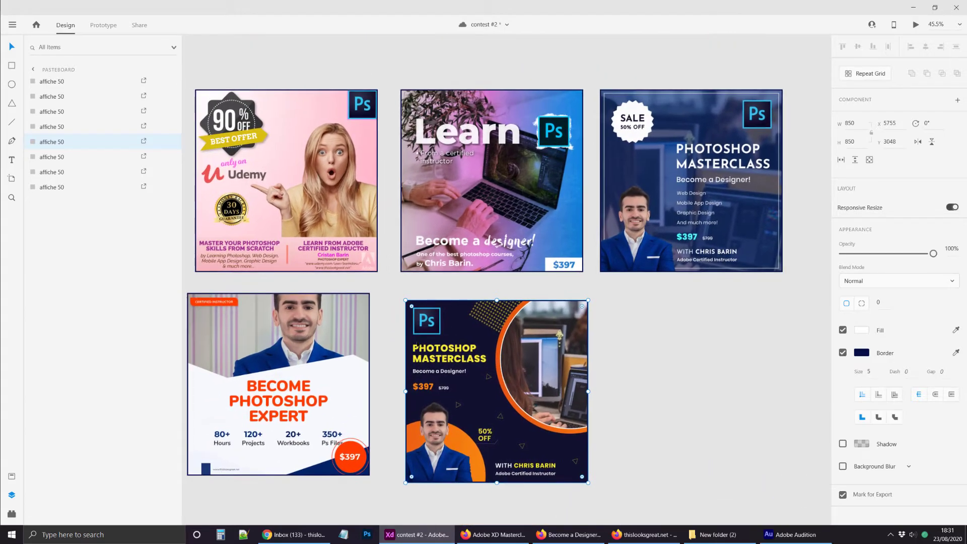
Move the purple Learn entry with the laptop out of the grid to the eliminated entries
left_click(488, 193)
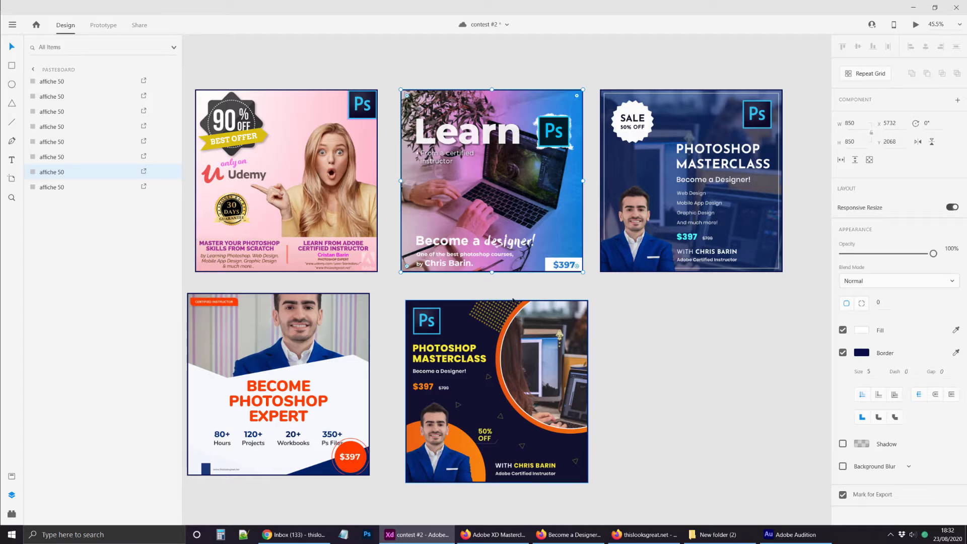
scroll(506, 247, "up", 3)
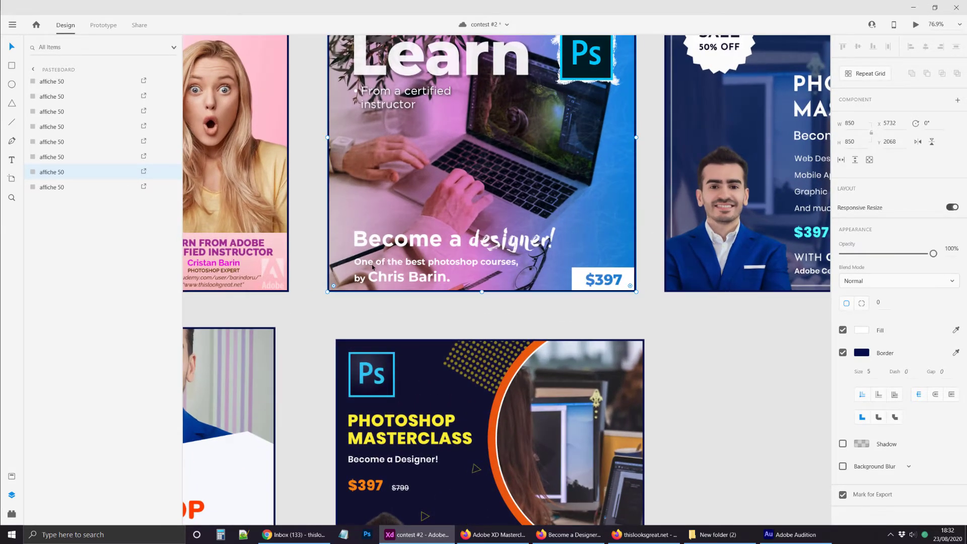
scroll(455, 272, "down", 5)
left_click_drag(433, 274, 767, 497)
Place the orange-circle Masterclass entry beside the Udemy one and the blue SALE Masterclass entry beneath it
scroll(447, 358, "up", 3)
scroll(447, 358, "up", 1)
scroll(447, 359, "left", 1)
left_click_drag(556, 392, 533, 180)
left_click_drag(663, 171, 445, 379)
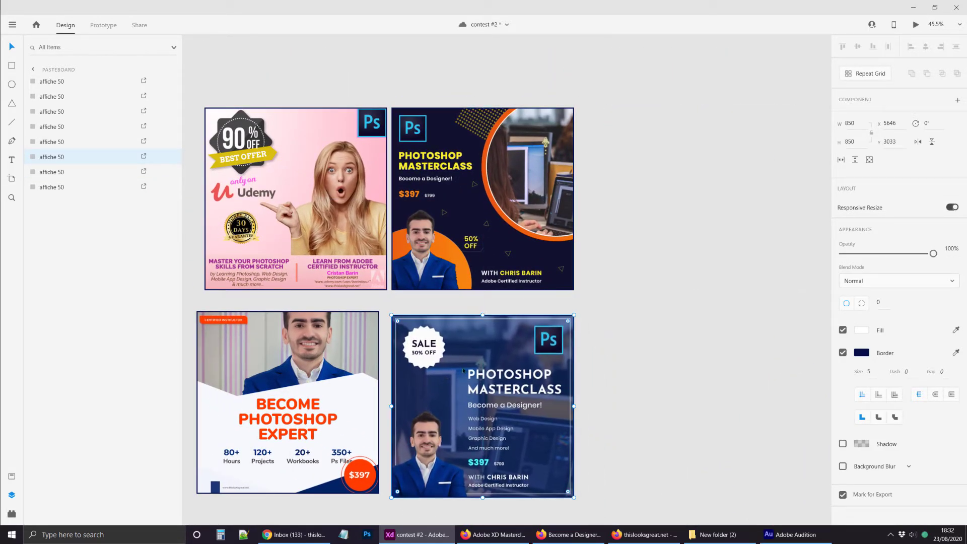
Move the blue SALE Photoshop Masterclass entry out of the grid to the eliminated entries
left_click(477, 199)
left_click(493, 485)
scroll(481, 429, "down", 5)
scroll(417, 272, "down", 3)
left_click_drag(416, 271, 667, 414)
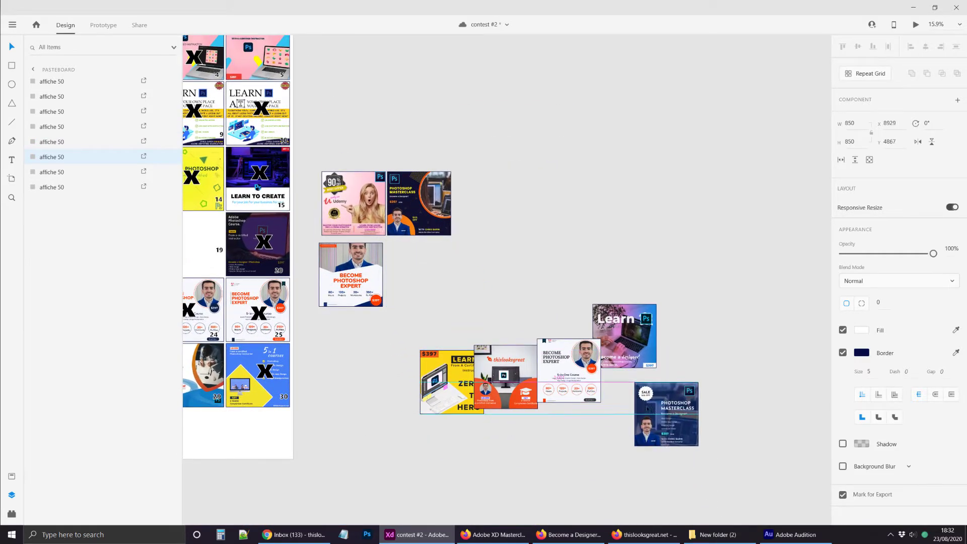
Move the Become Photoshop Expert entry into the top row beside the orange-circle Masterclass entry
scroll(349, 262, "up", 3)
left_click_drag(348, 262, 577, 135)
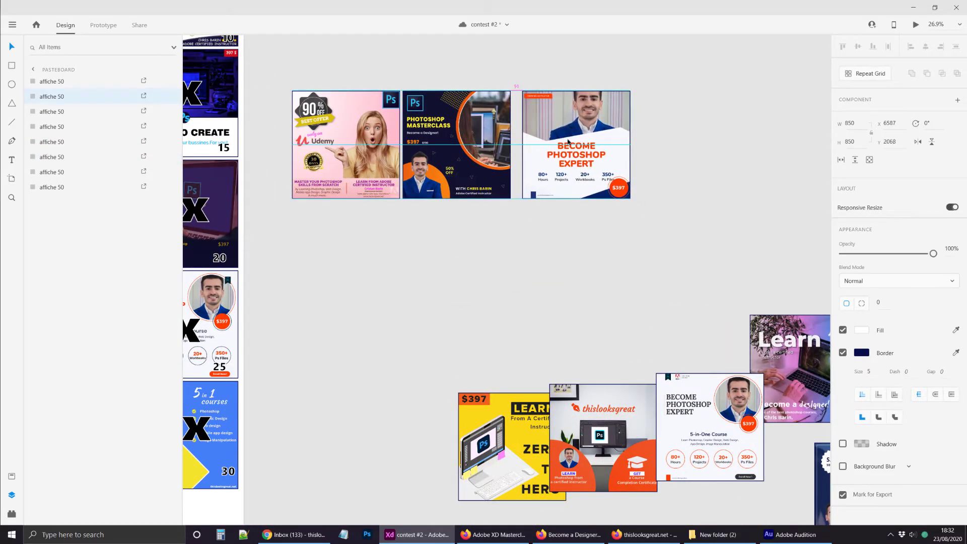
scroll(549, 126, "up", 2)
scroll(476, 151, "up", 3)
scroll(554, 277, "up", 2)
scroll(585, 324, "left", 1)
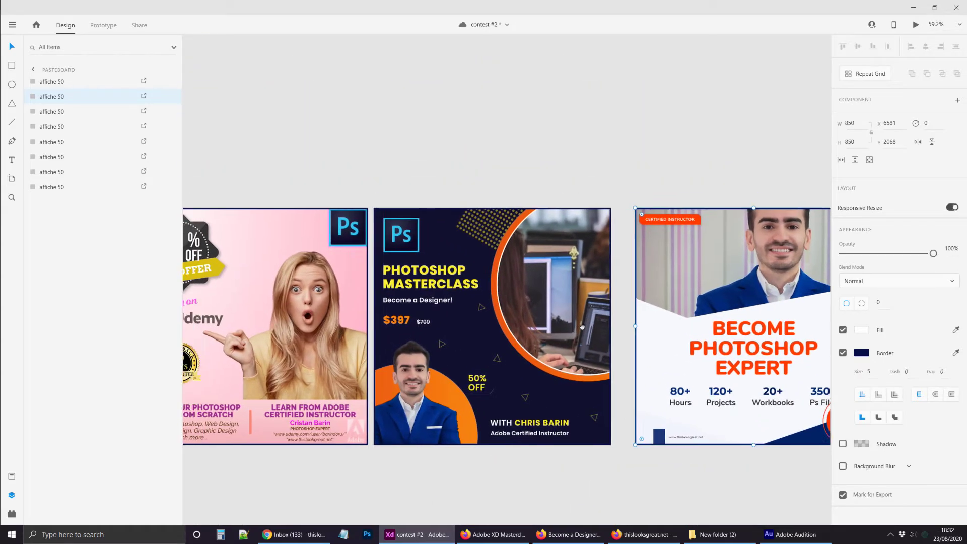
scroll(585, 324, "down", 2)
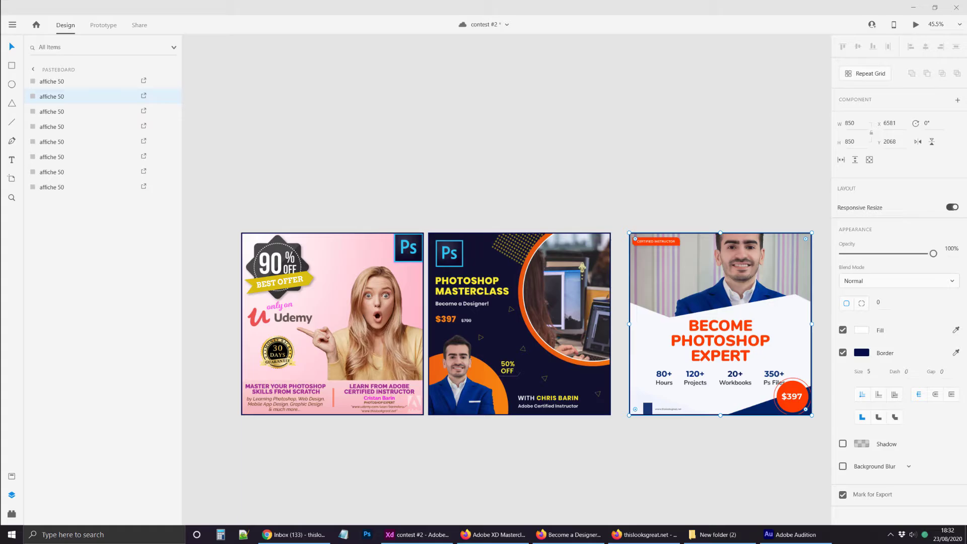
Inspect the instructor details and web addresses on the pink Udemy entry up close, and save the document
left_click(293, 194)
scroll(421, 201, "right", 2)
left_click_drag(435, 292, 439, 292)
left_click(431, 449)
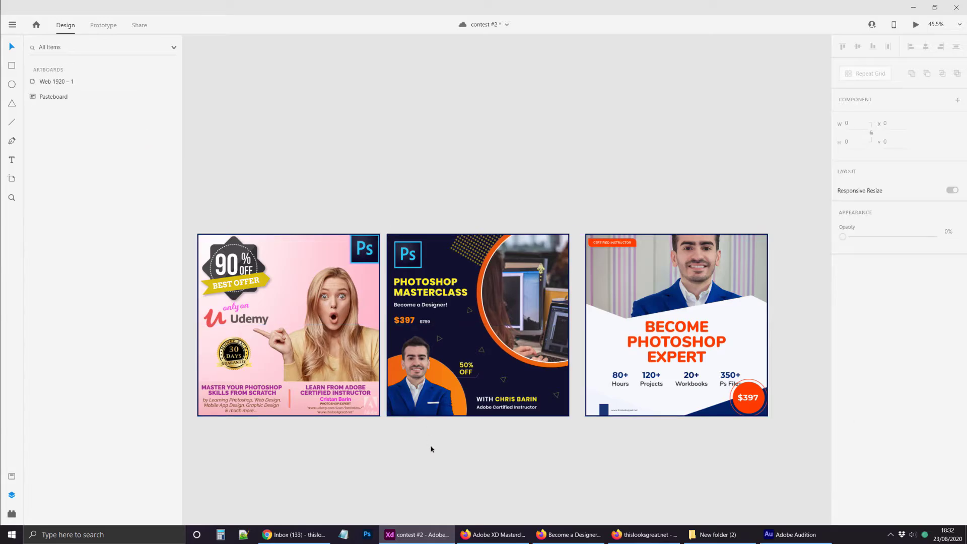
left_click(305, 342)
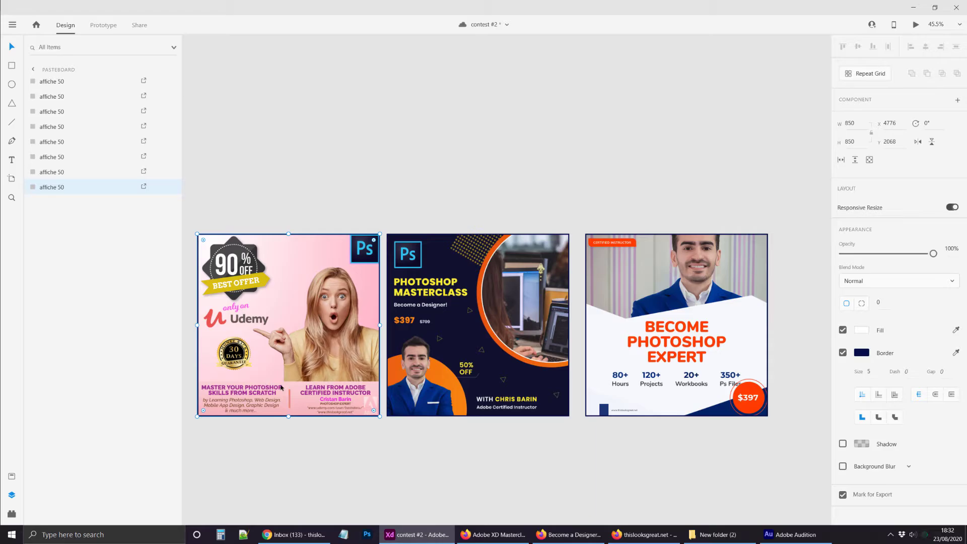
scroll(326, 410, "up", 5, "ctrl")
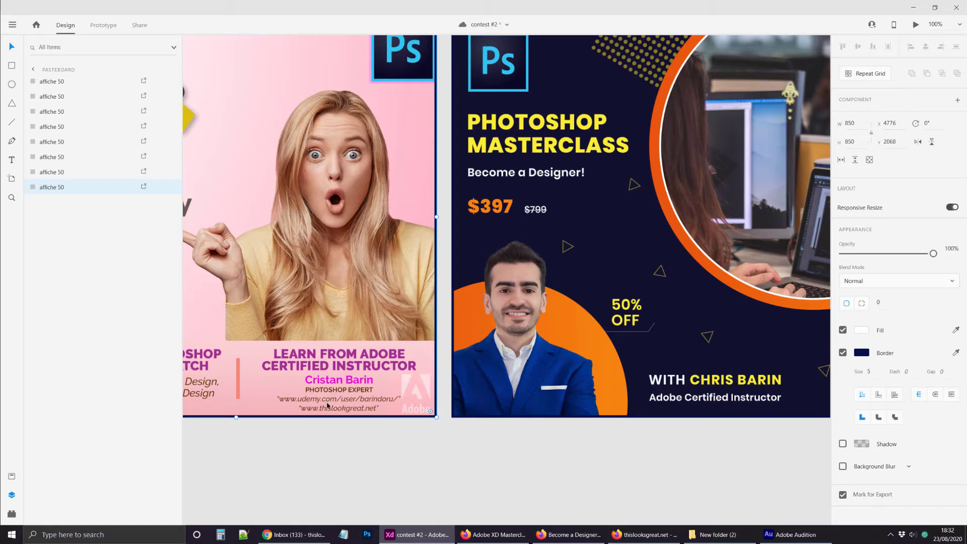
left_click_drag(328, 406, 500, 456)
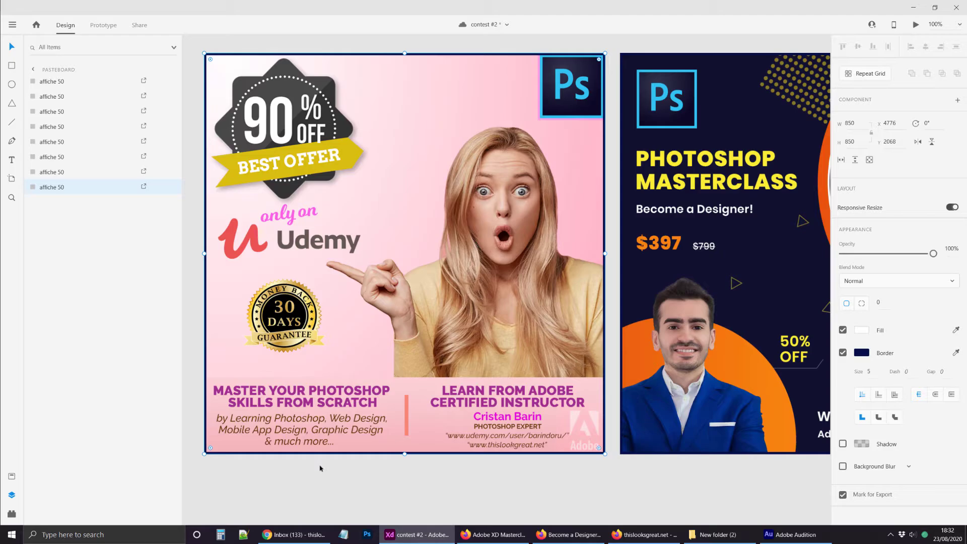
key("ctrl+s")
left_click(496, 485)
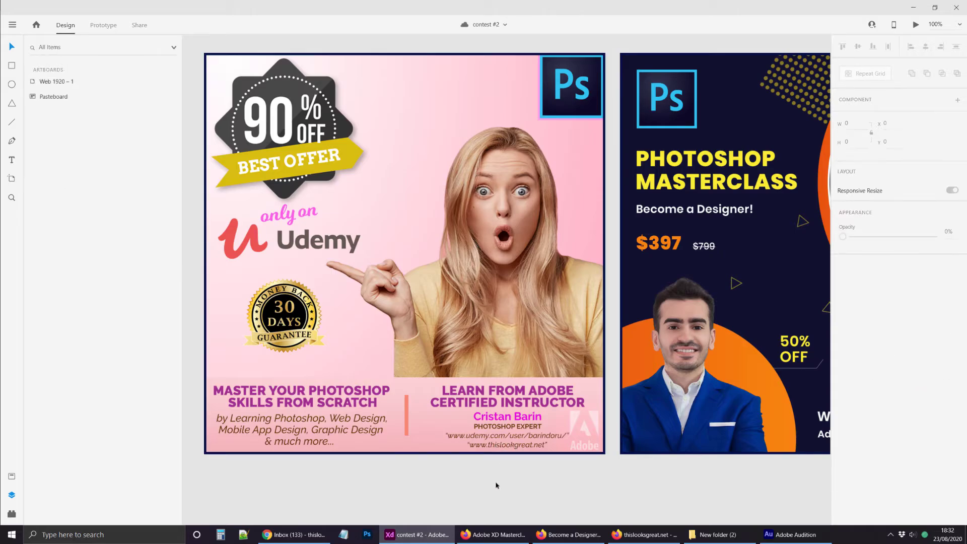
Examine the Become Photoshop Expert entry beside the orange-circle Masterclass entry, including its certified-instructor label, course figures and small website address
key("ctrl+0")
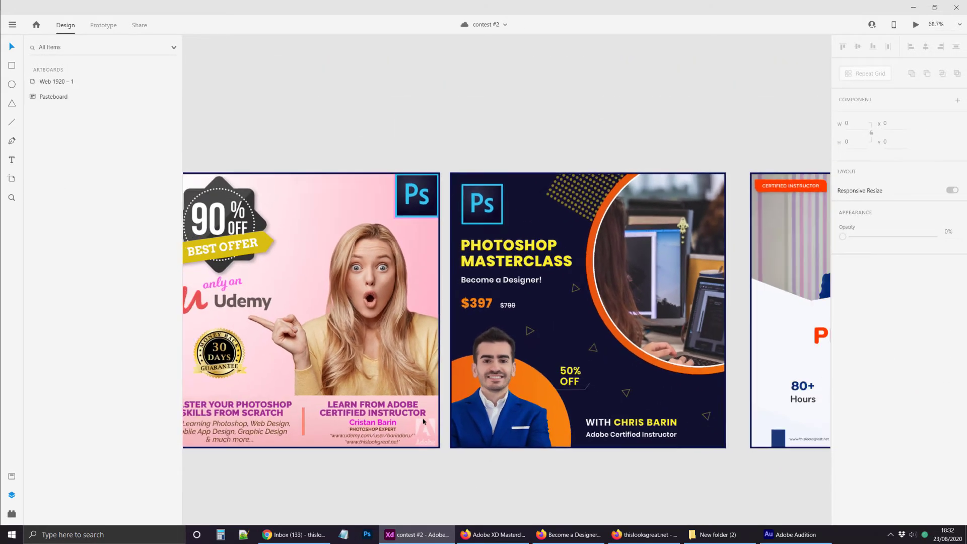
scroll(428, 420, "right", 5)
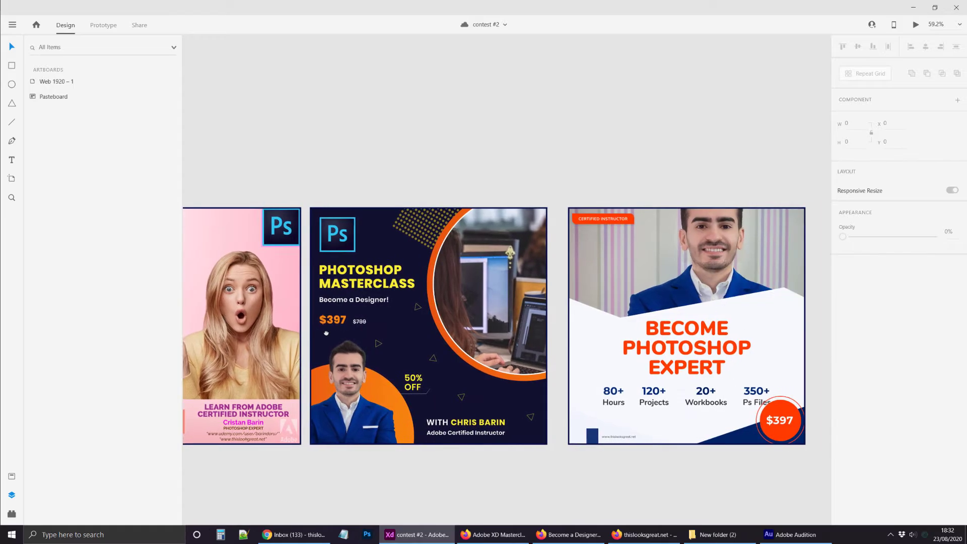
scroll(720, 375, "up", 2)
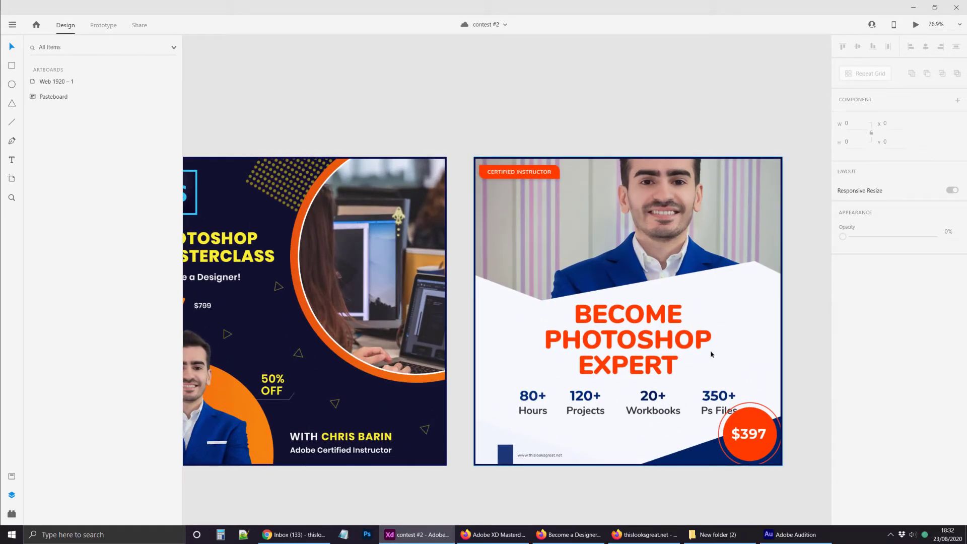
scroll(534, 163, "down", 2)
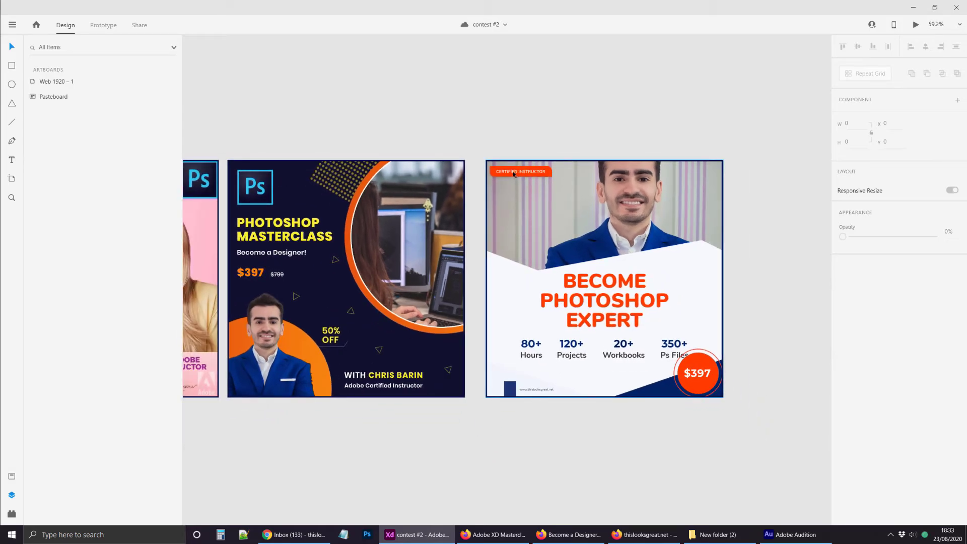
scroll(518, 207, "down", 1)
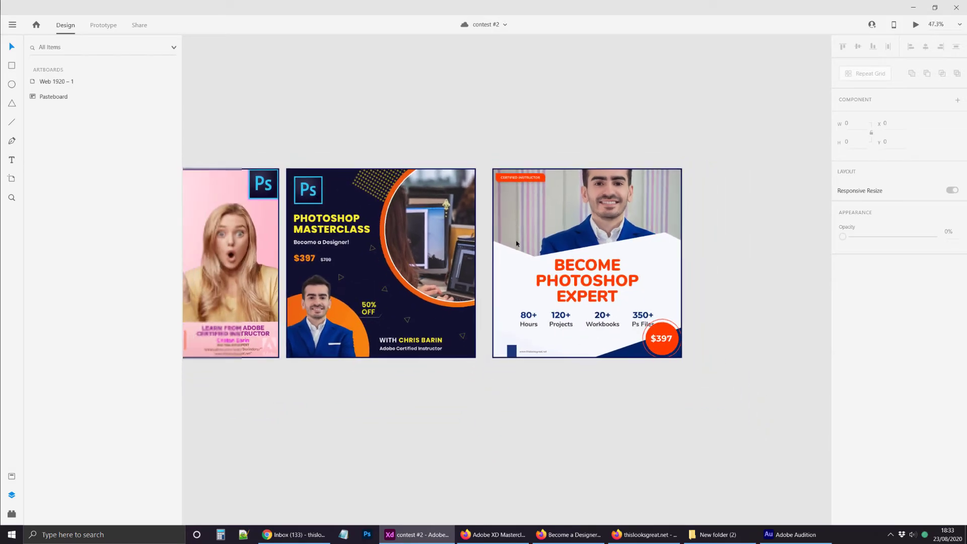
scroll(531, 414, "up", 3)
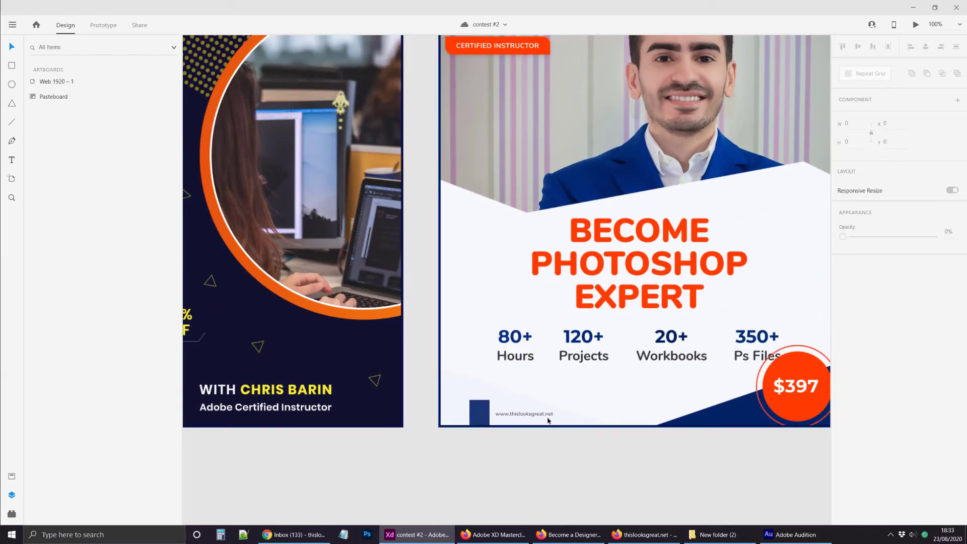
scroll(548, 420, "down", 2)
scroll(544, 420, "up", 5)
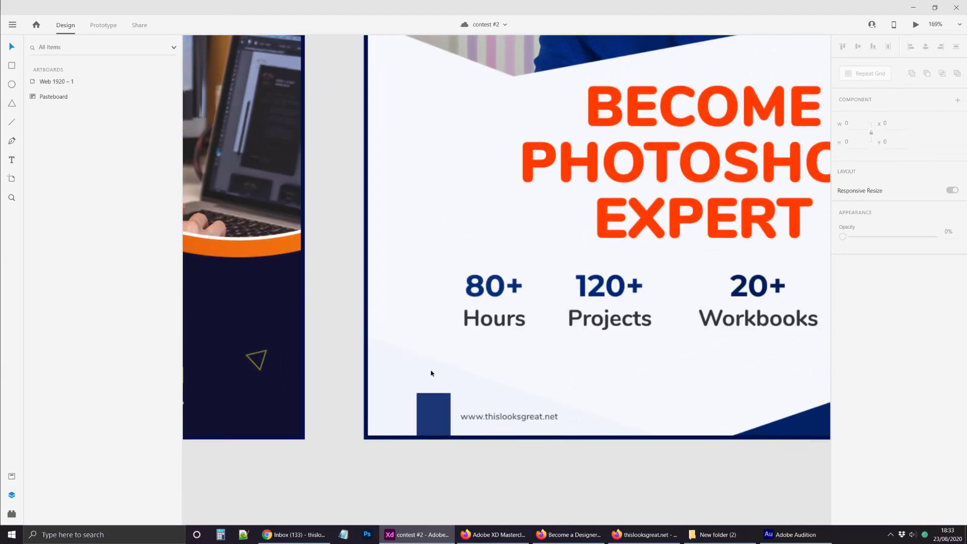
scroll(431, 373, "down", 4)
scroll(509, 320, "down", 1)
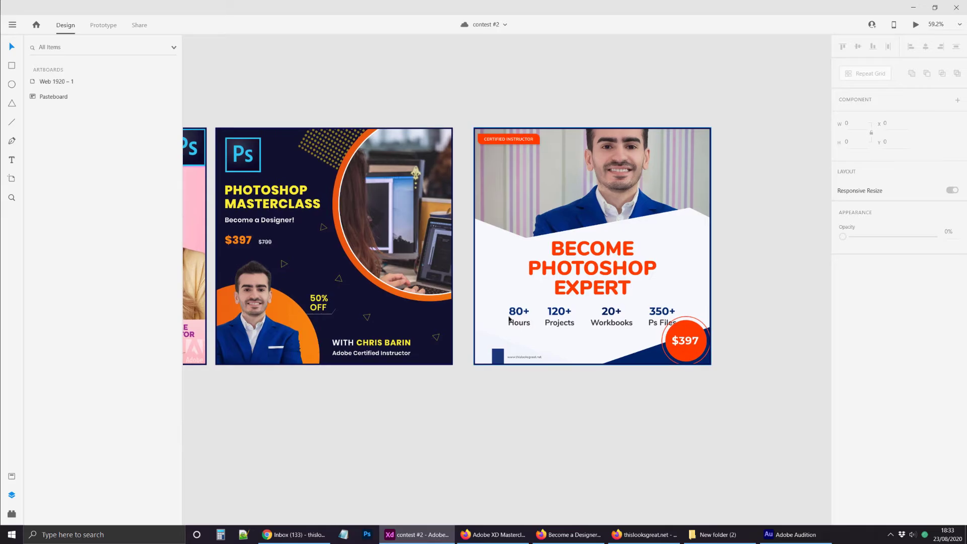
Move the Become Photoshop Expert entry out of the top row to the eliminated entries
scroll(509, 319, "down", 2)
left_click_drag(518, 328, 574, 504)
scroll(580, 374, "down", 3)
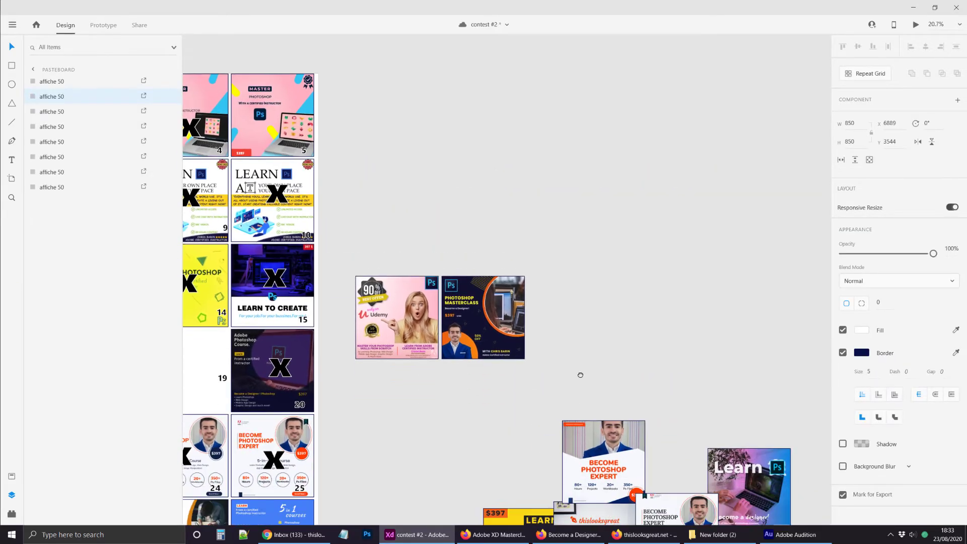
Compare the Udemy entry with the orange-circle Masterclass entry side by side and save the document
scroll(433, 312, "up", 4)
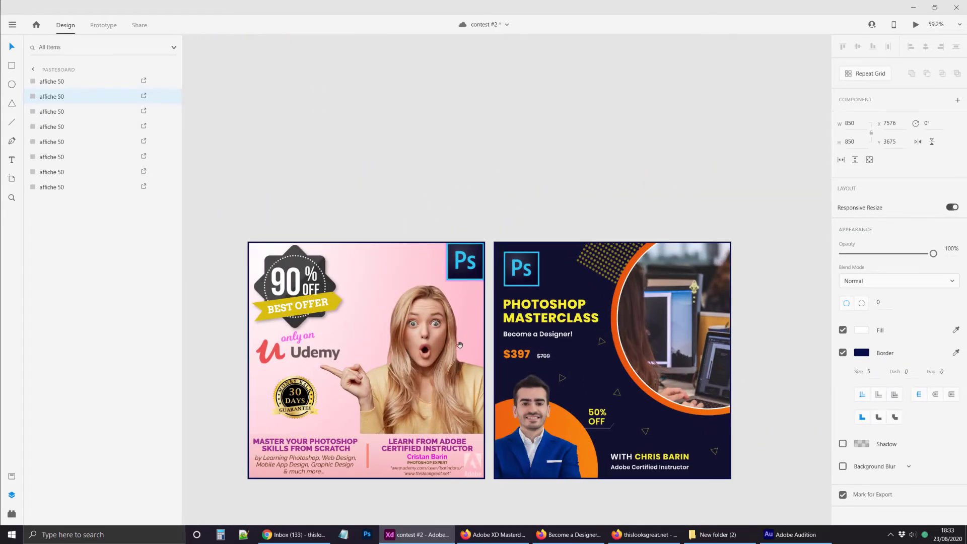
left_click_drag(460, 344, 437, 280)
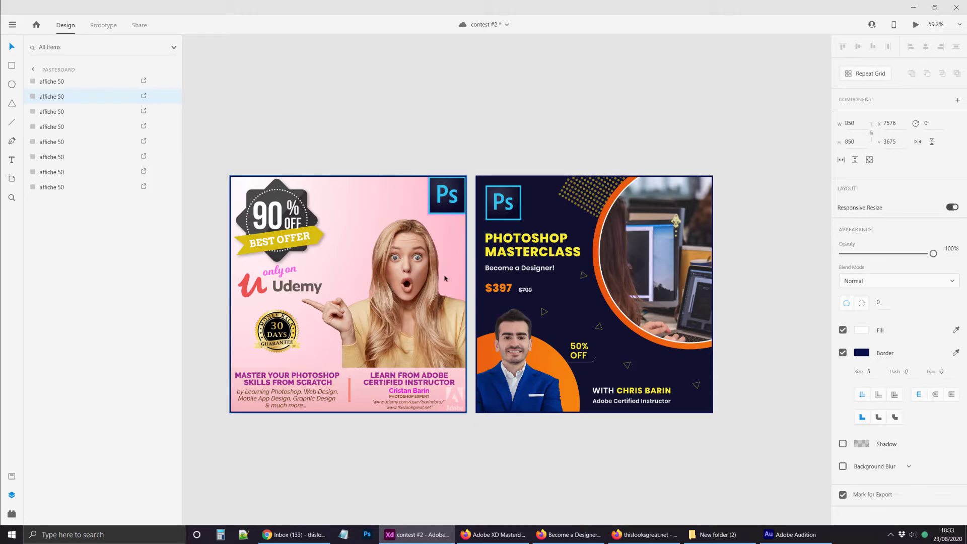
scroll(503, 264, "up", 2)
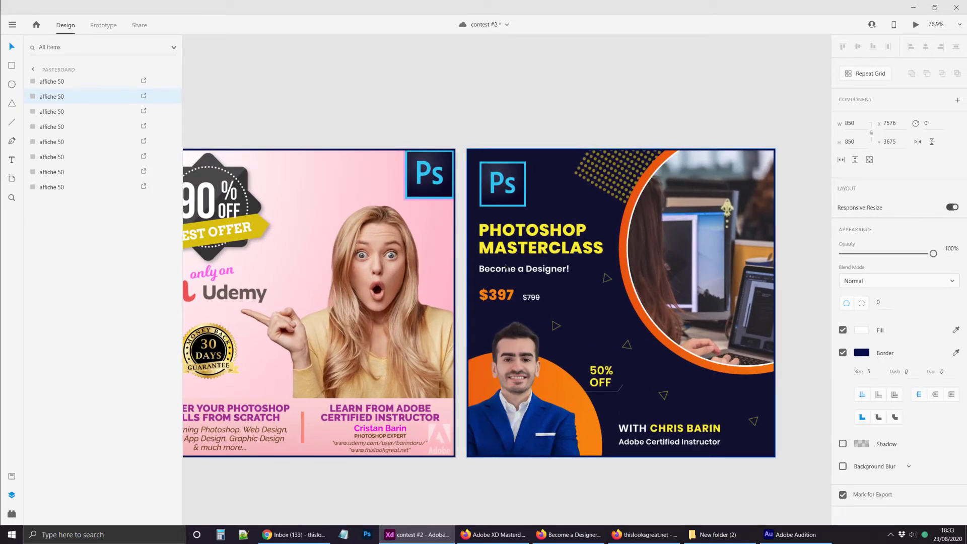
scroll(505, 267, "down", 2)
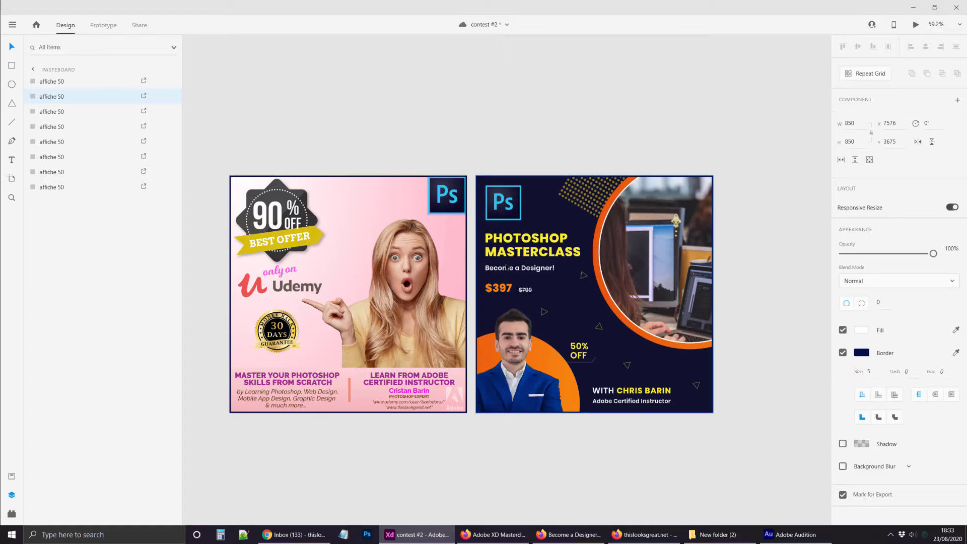
key("ctrl+s")
left_click(510, 246)
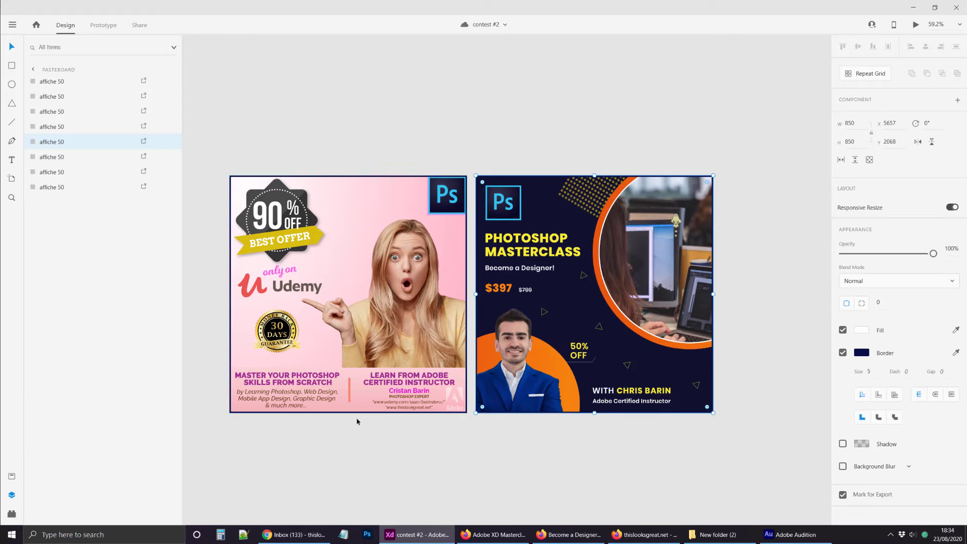
Examine the Udemy entry's discount badge, Udemy logo and money-back seal up close against the Masterclass entry
scroll(261, 287, "up", 2)
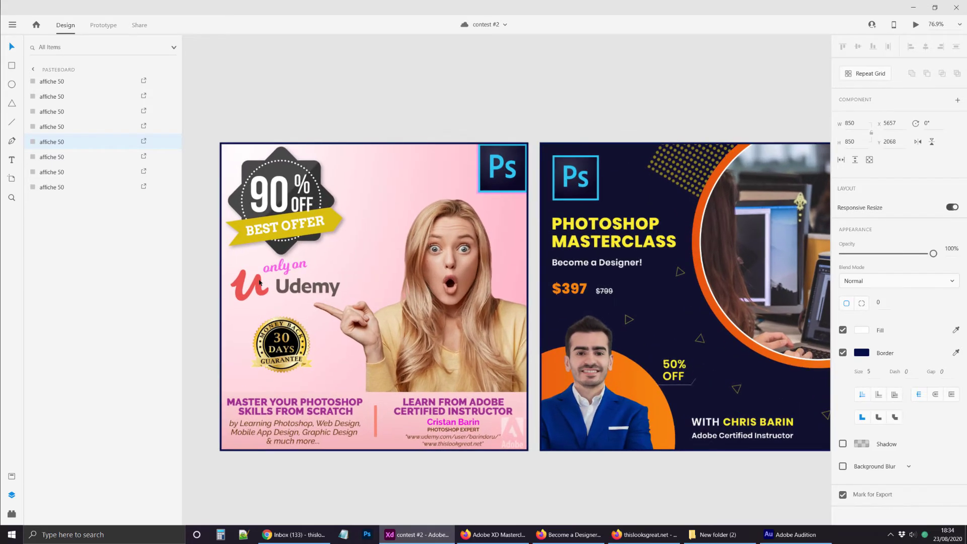
scroll(267, 285, "up", 4)
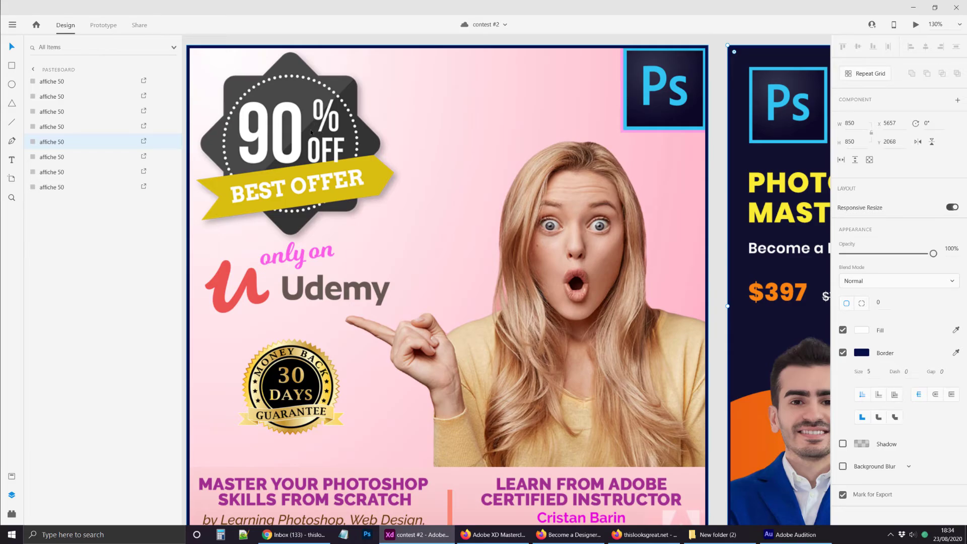
scroll(308, 372, "up", 4)
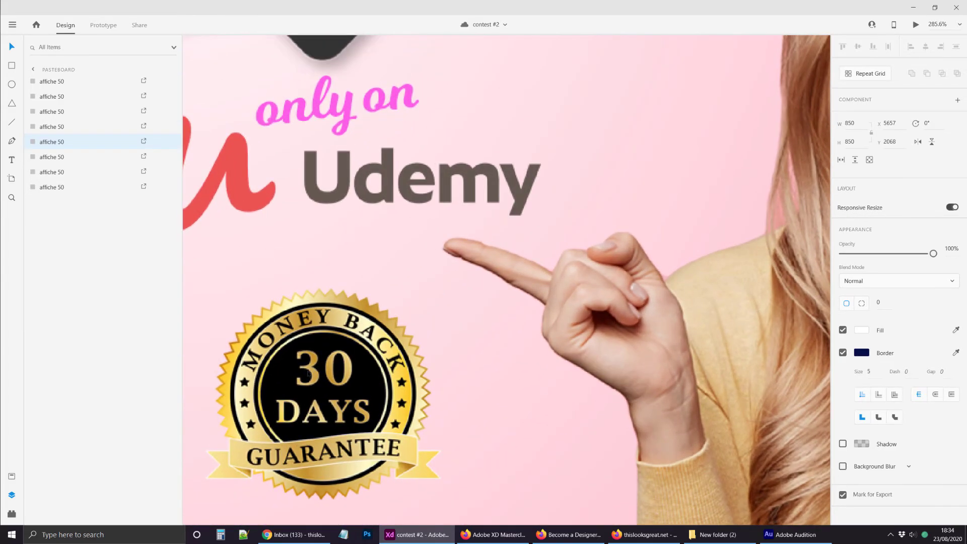
scroll(316, 400, "down", 5)
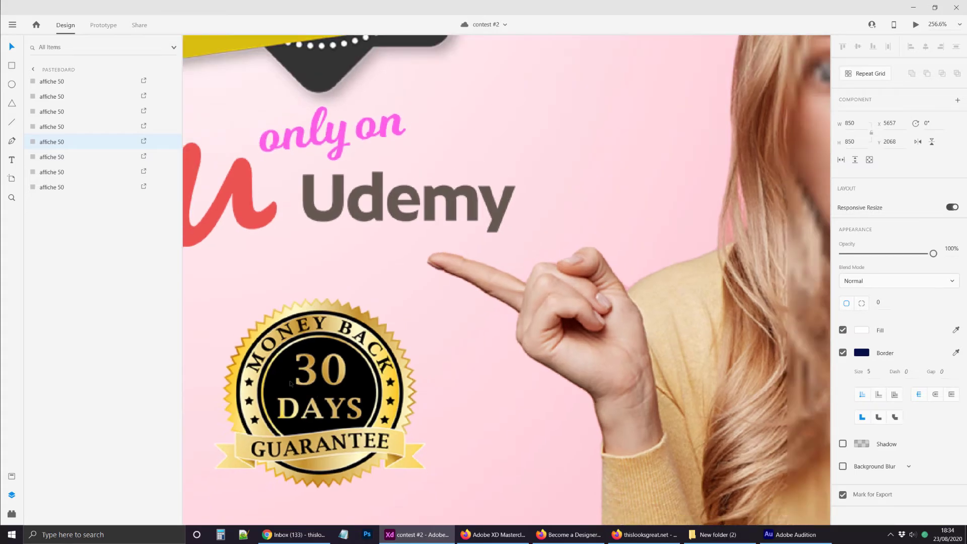
scroll(404, 291, "up", 1)
scroll(404, 290, "down", 2)
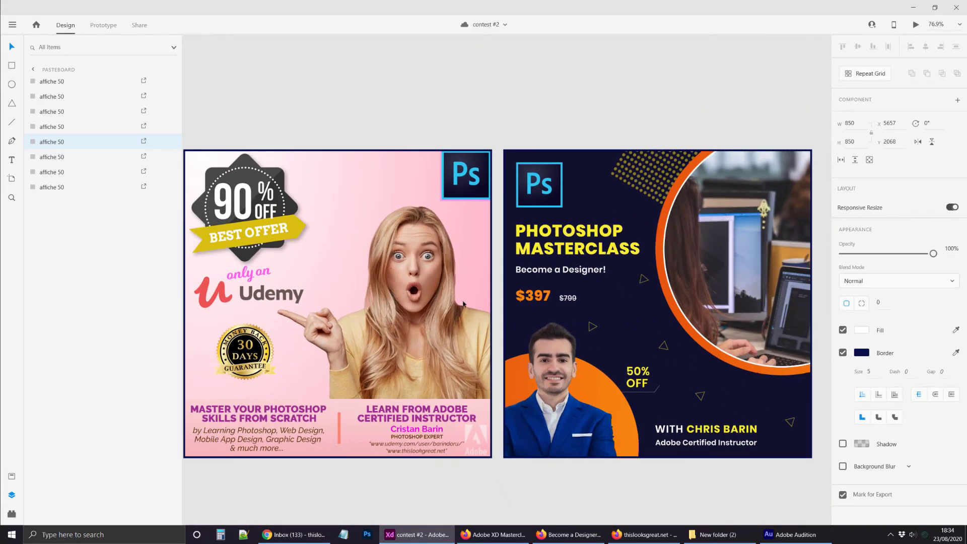
scroll(404, 290, "right", 2)
scroll(402, 294, "down", 2)
left_click_drag(402, 294, 426, 297)
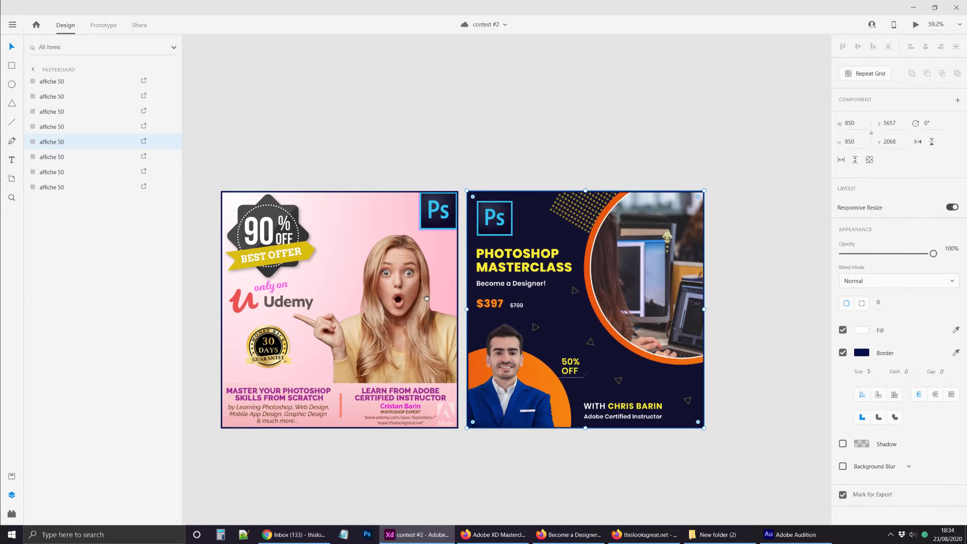
Switch to the browser to check the course's price comparison and the course thumbnail on thislooksgreat.net, and return to Adobe XD
left_click(553, 534)
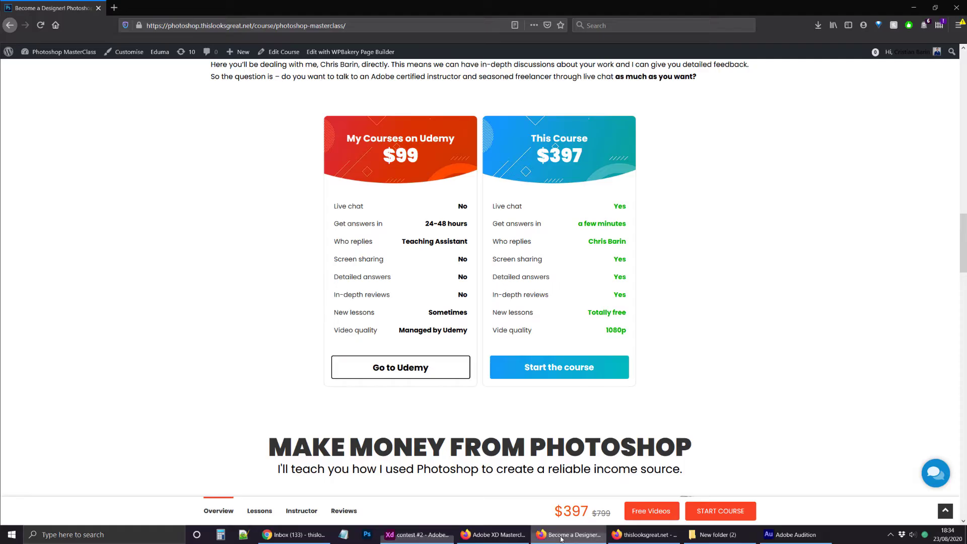
left_click(644, 534)
scroll(318, 240, "up", 1)
scroll(318, 240, "up", 2)
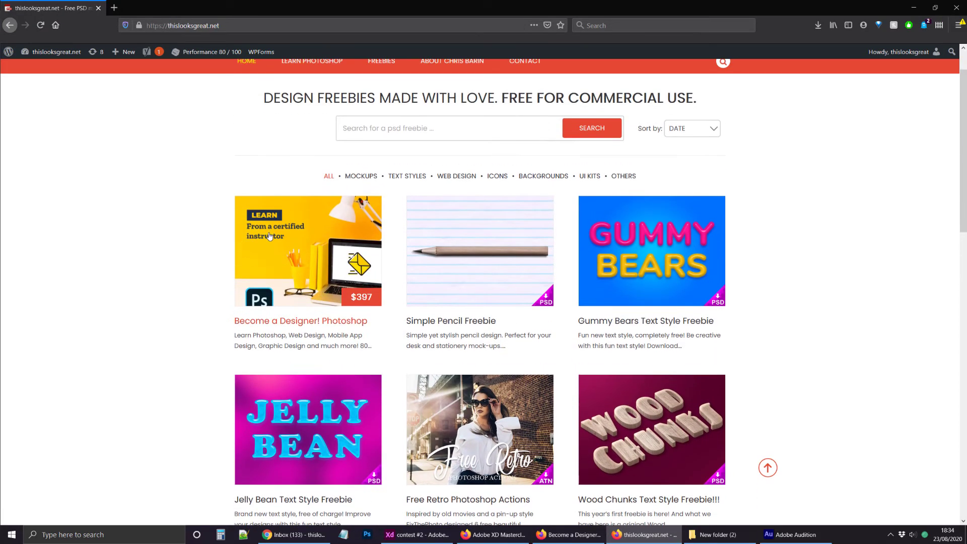
left_click(557, 538)
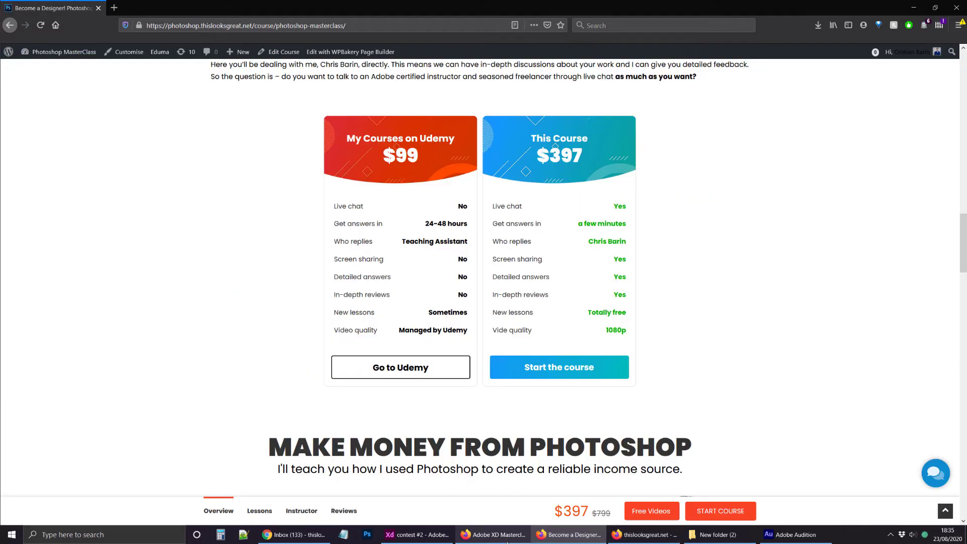
left_click(494, 536)
left_click(443, 538)
left_click(538, 442)
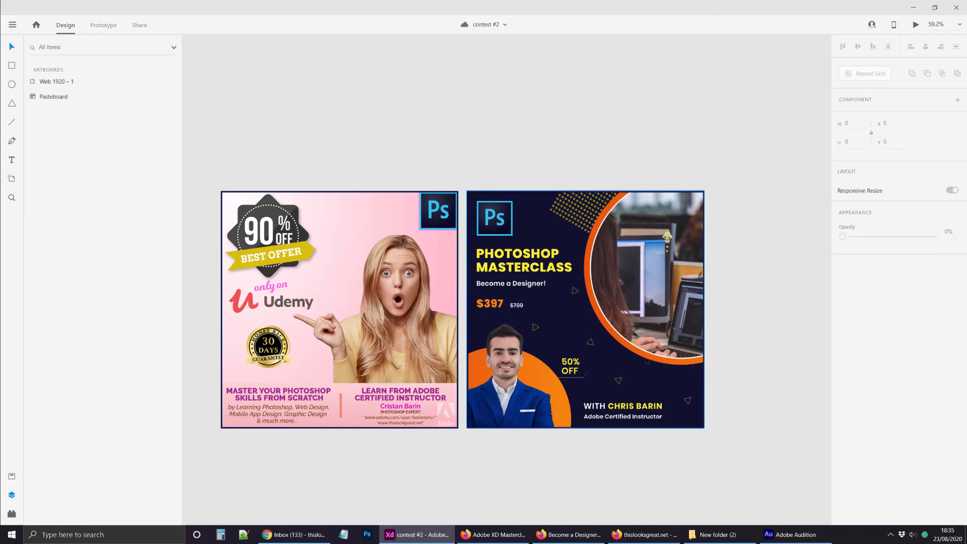
Move the orange-circle Photoshop Masterclass entry away from the Udemy entry to the eliminated entries
left_click(701, 373)
scroll(701, 373, "down", 3)
scroll(704, 449, "down", 2)
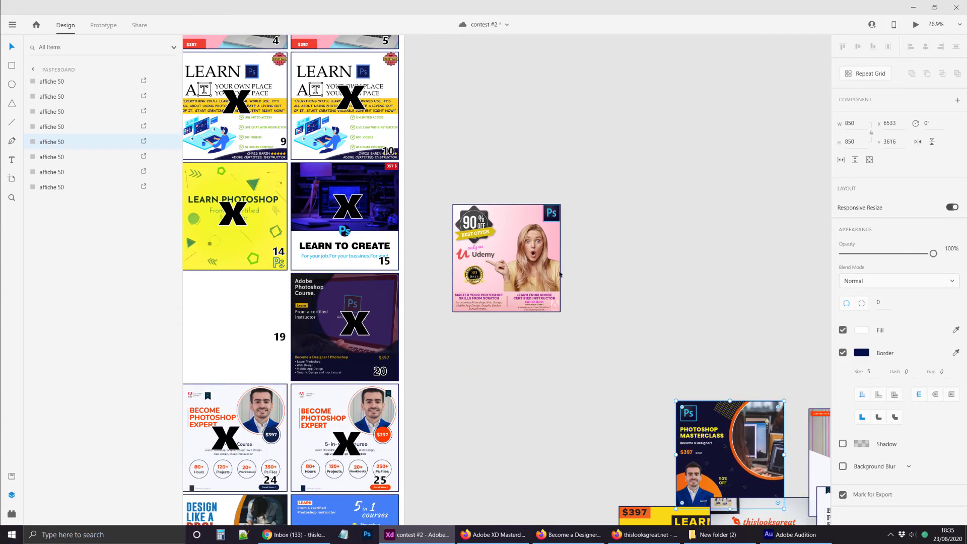
Examine the remaining Udemy entry as a whole and the woman's hair cut-out up close
left_click(521, 267)
scroll(521, 267, "up", 4)
scroll(524, 263, "up", 1)
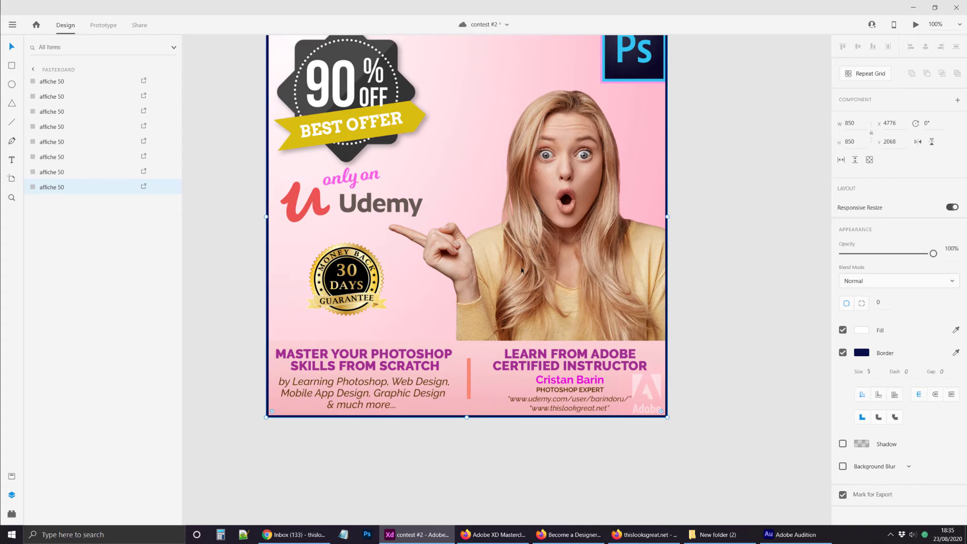
scroll(521, 269, "down", 1)
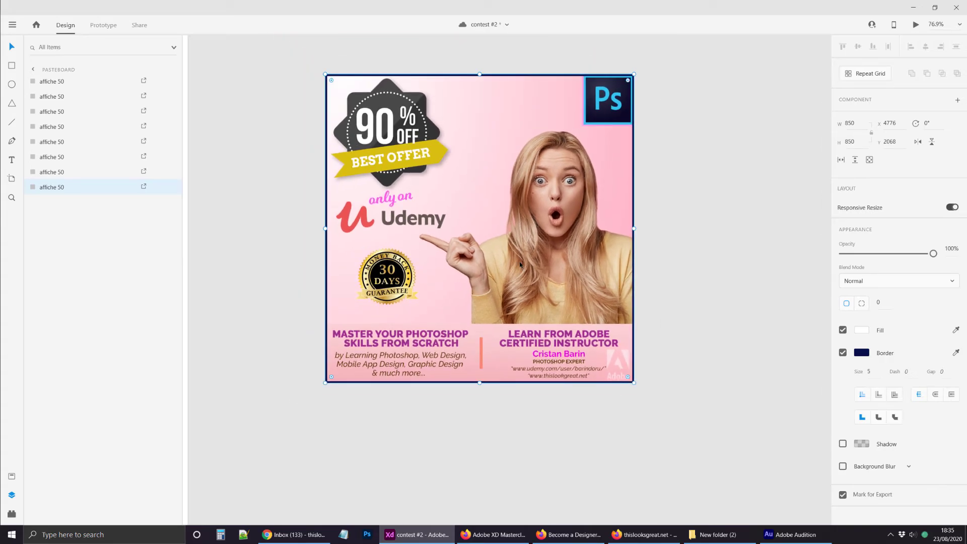
scroll(520, 264, "down", 1)
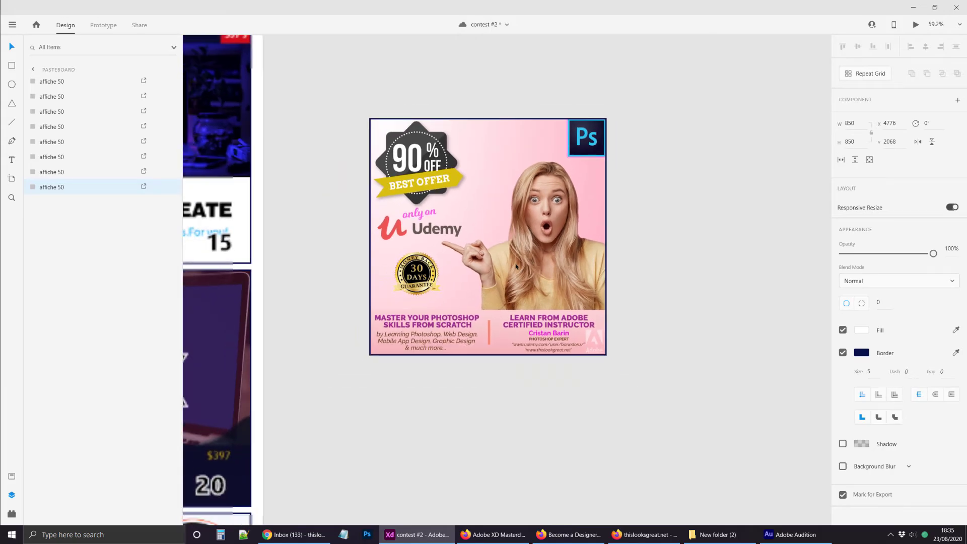
scroll(549, 247, "up", 2)
scroll(552, 245, "down", 1)
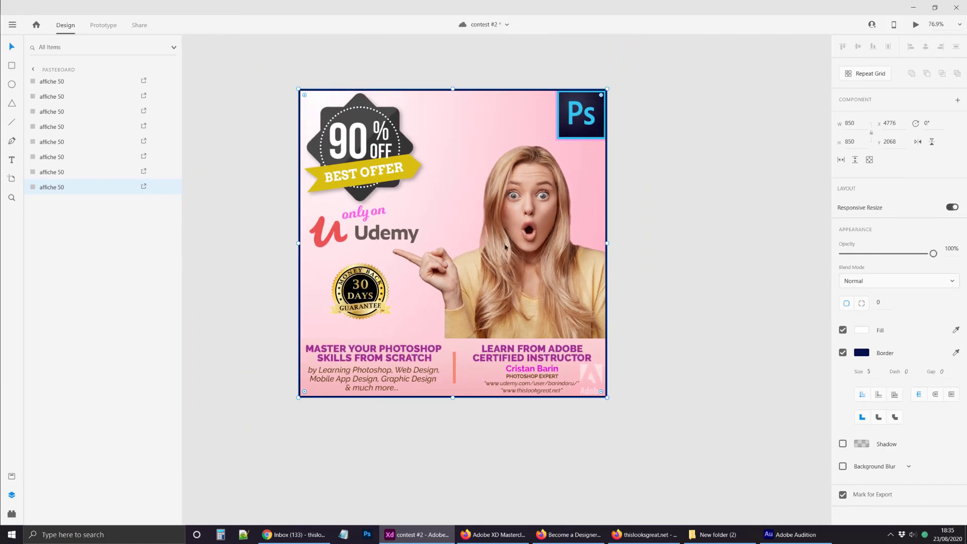
scroll(524, 236, "up", 3)
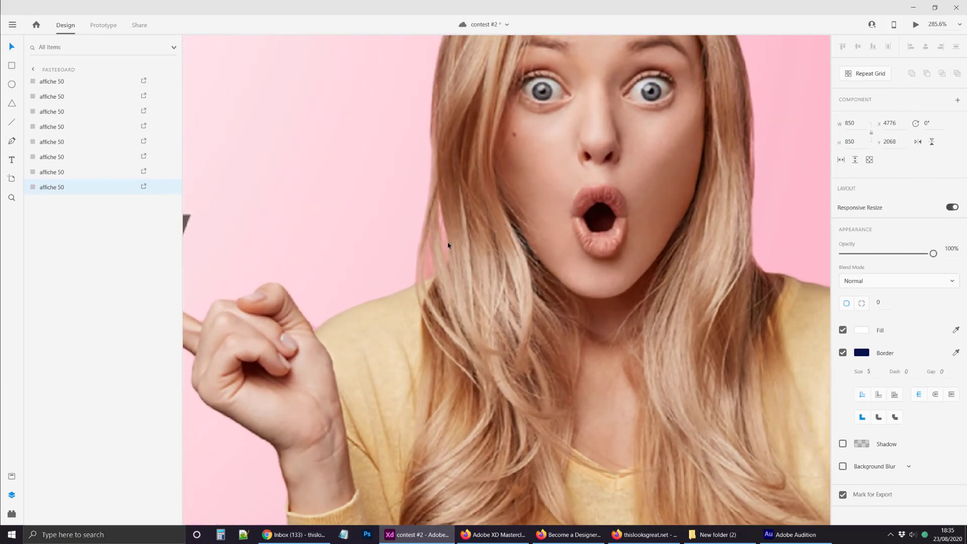
Inspect the fine hair strands above the woman's shoulder up close, and review the whole Udemy entry at 100% with nothing selected
scroll(448, 245, "up", 2)
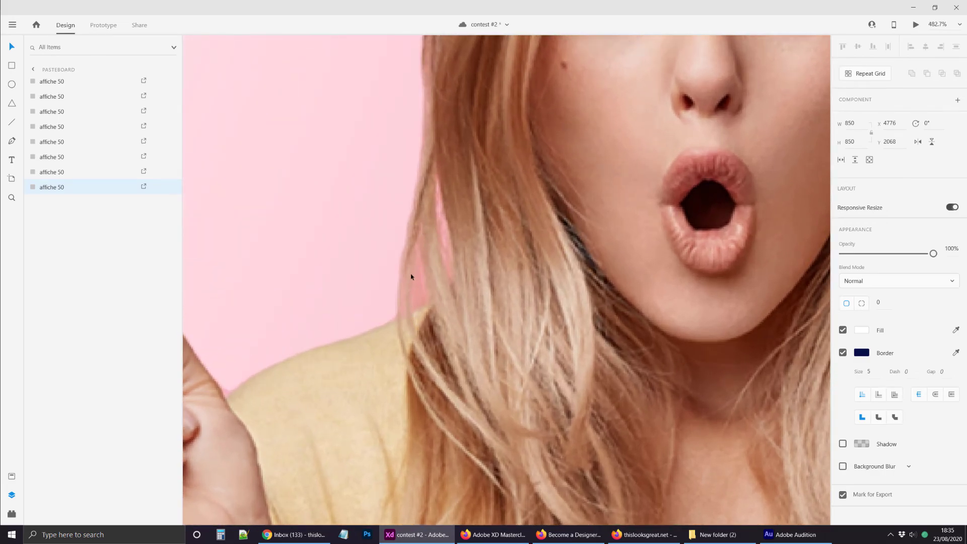
scroll(432, 256, "down", 3)
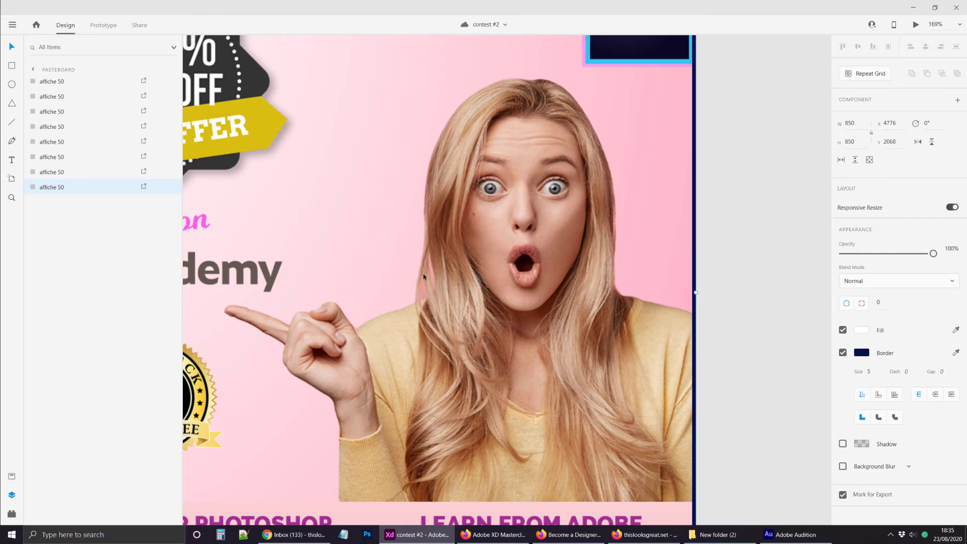
scroll(436, 284, "up", 2)
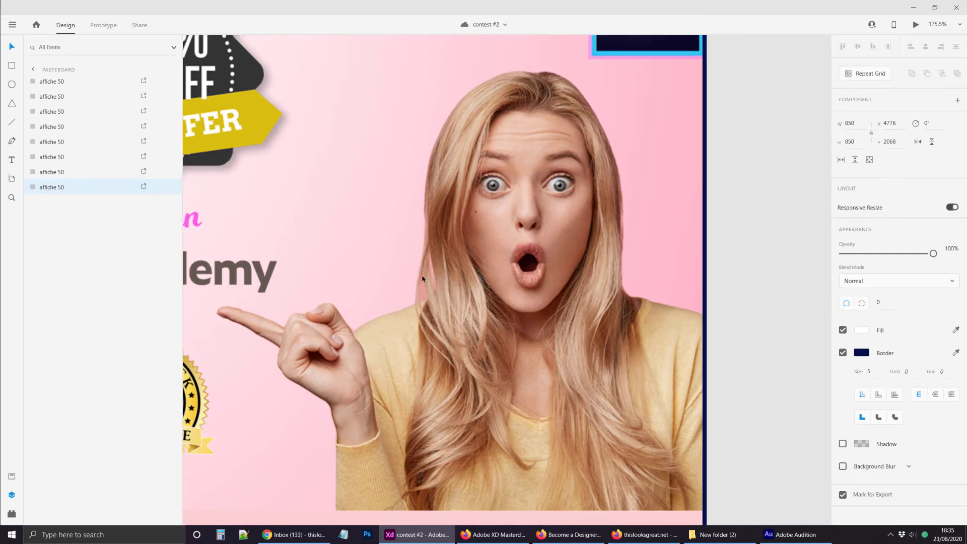
scroll(419, 280, "up", 2)
scroll(378, 337, "down", 4)
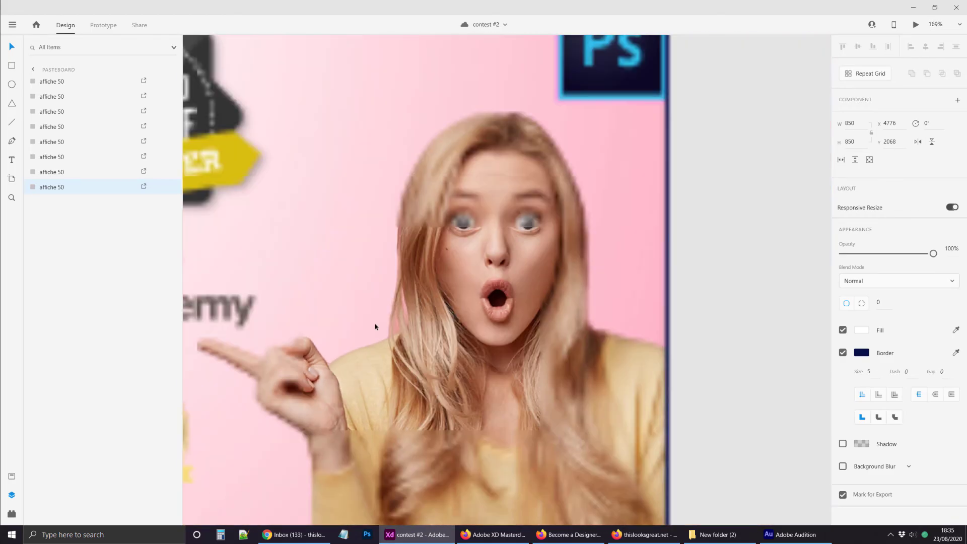
scroll(374, 327, "down", 2)
left_click_drag(351, 323, 500, 281)
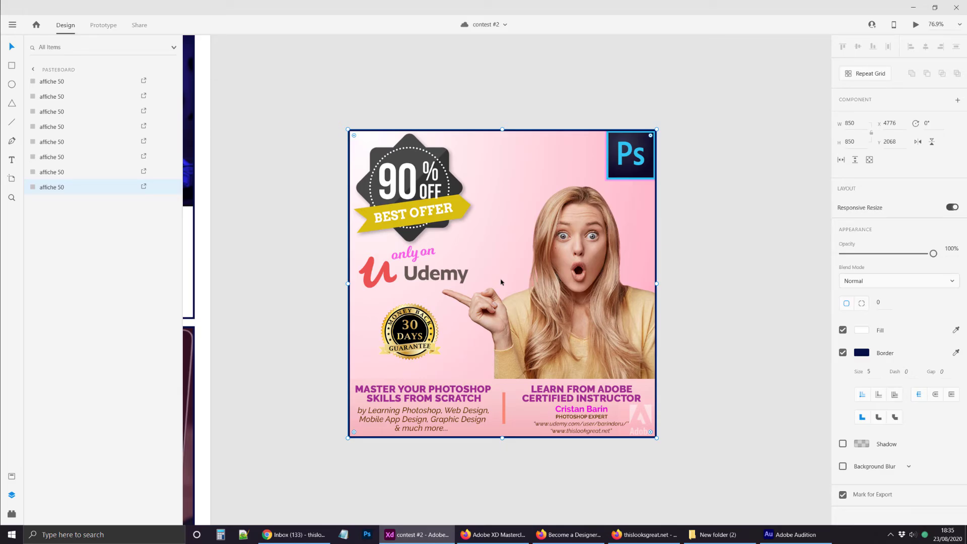
scroll(603, 276, "up", 1)
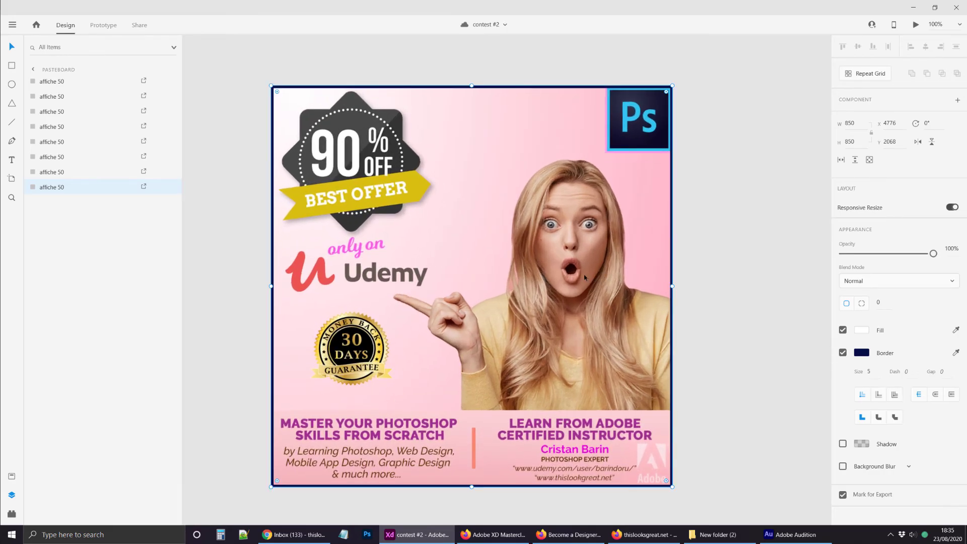
left_click(758, 248)
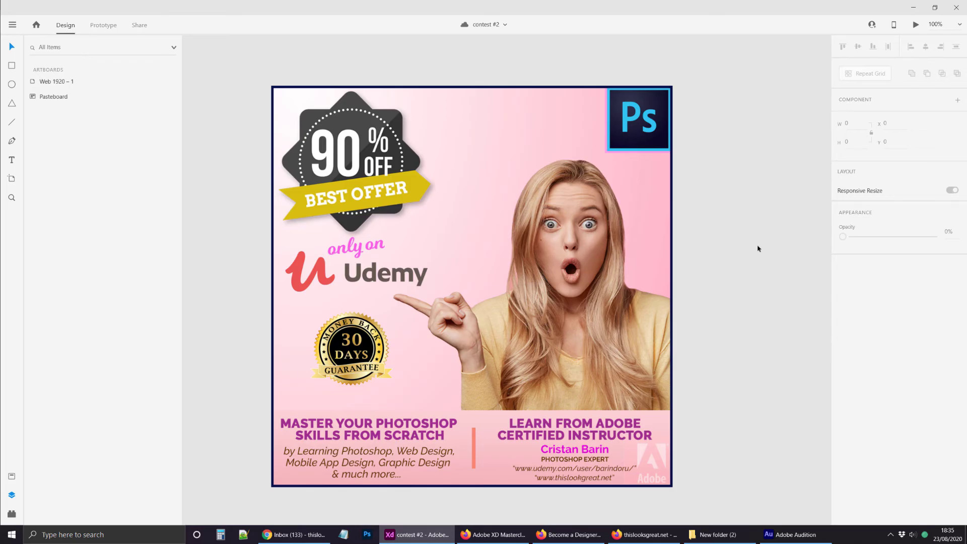